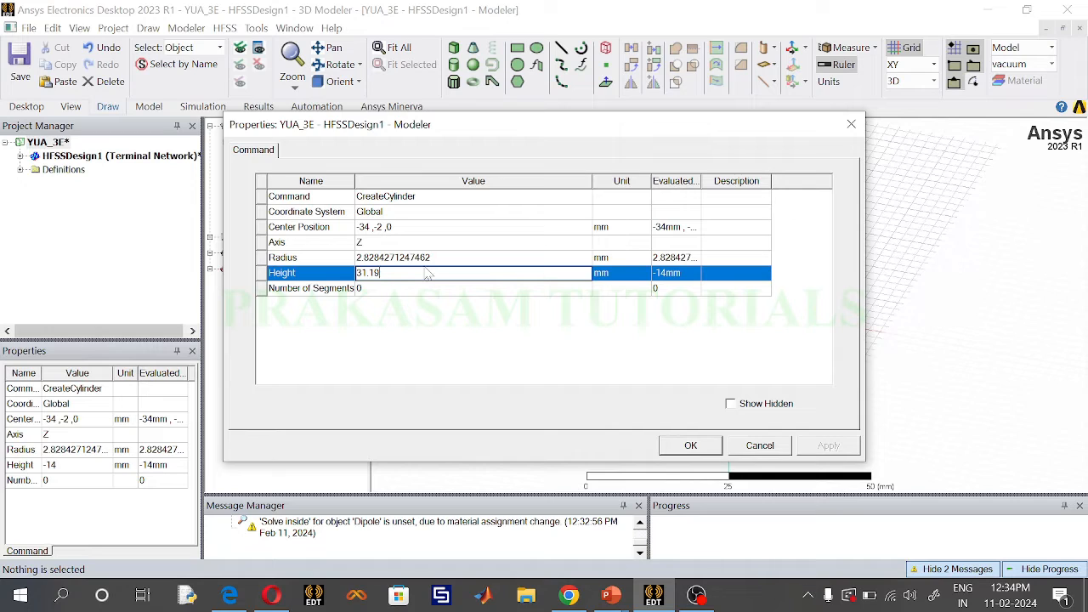
Set the dipole cylinder's radius to 0.0625 mm and its centre position to 0, 43.75, 0.0625 mm, checking the element spacing in the PowerPoint slide show.
{"action": "left_click", "coordinate": [431, 257]}
{"action": "type", "text": "0.0625"}
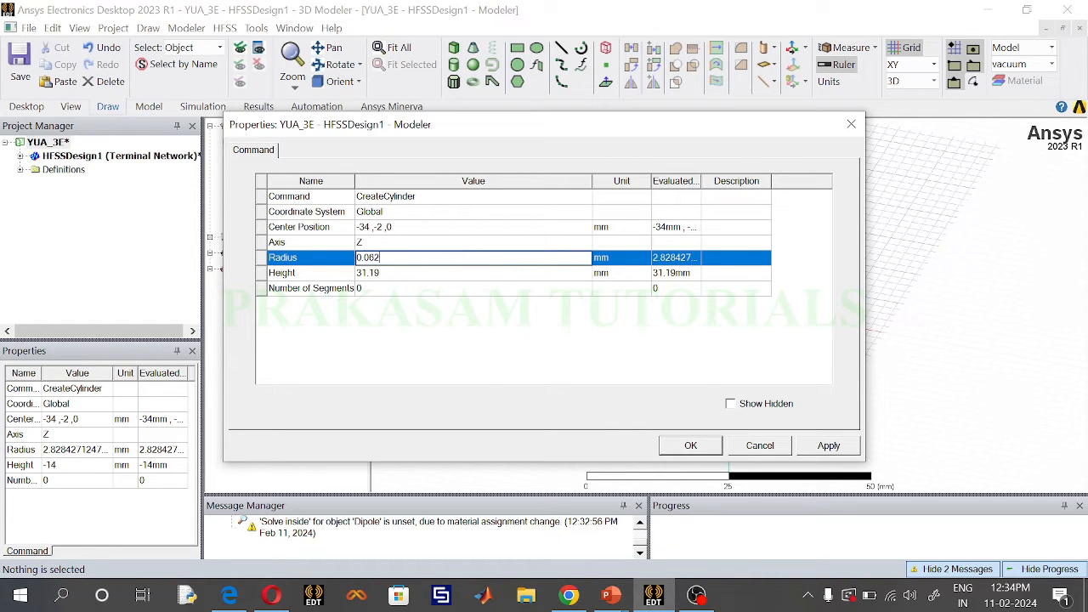
{"action": "left_click", "coordinate": [428, 227]}
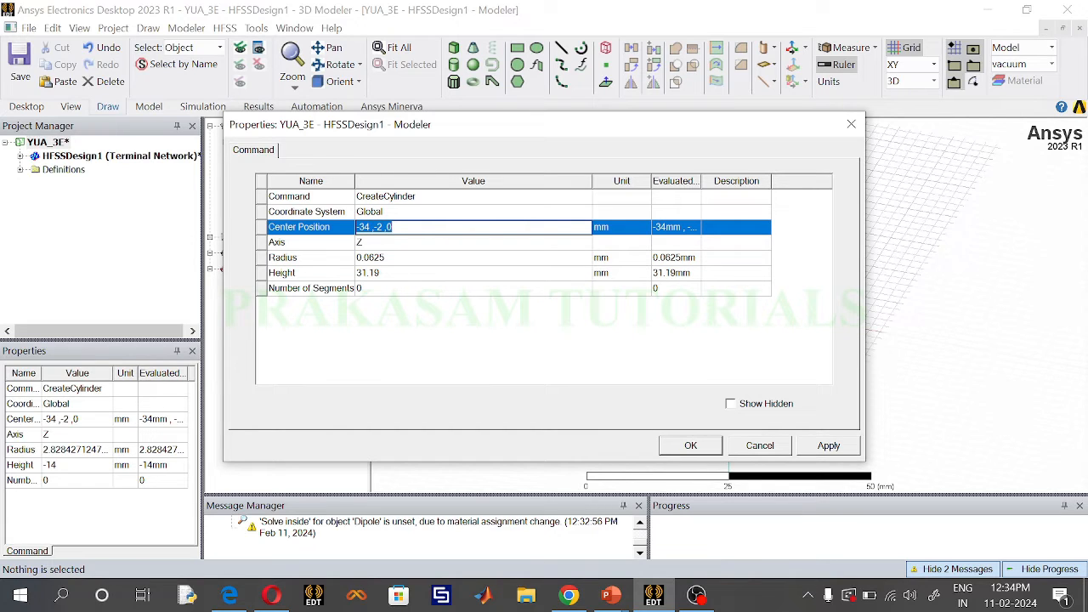
{"action": "type", "text": "0,"}
{"action": "left_click_drag", "start_coordinate": [512, 130], "coordinate": [225, 131]}
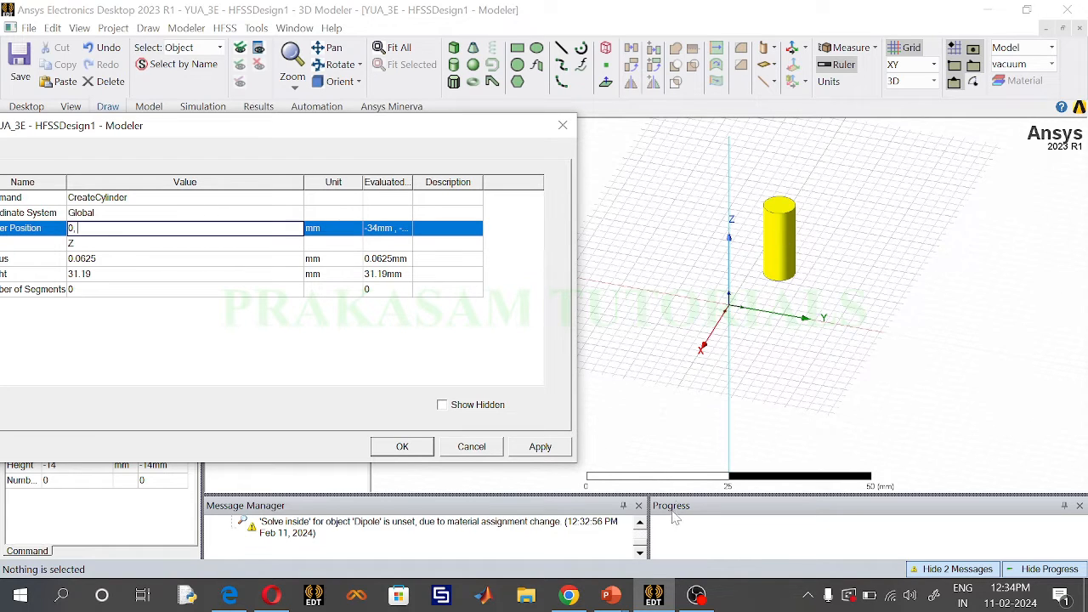
{"action": "left_click", "coordinate": [611, 595]}
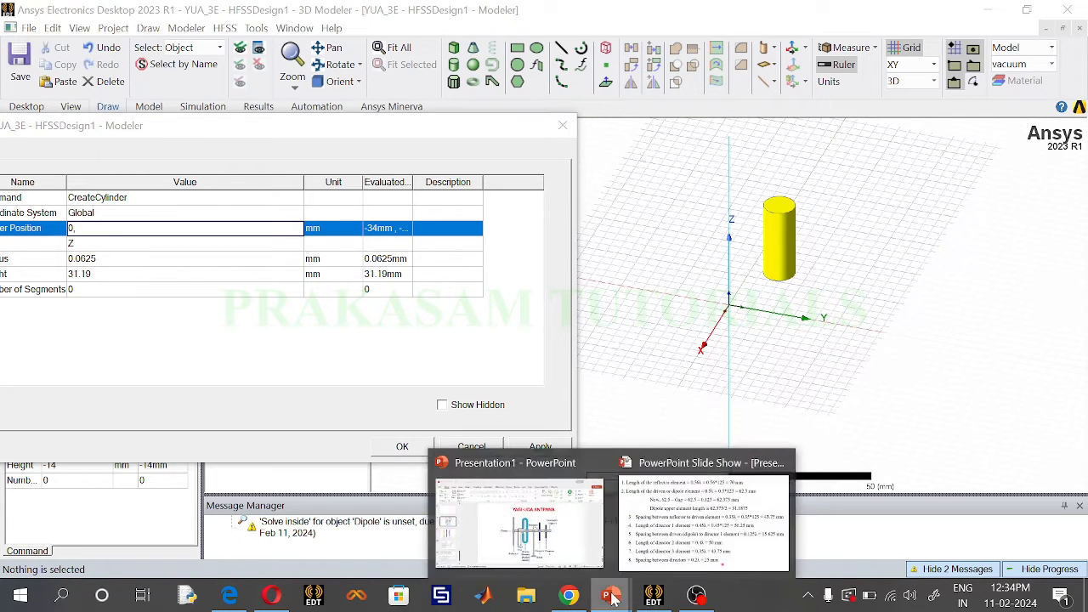
{"action": "left_click", "coordinate": [654, 525]}
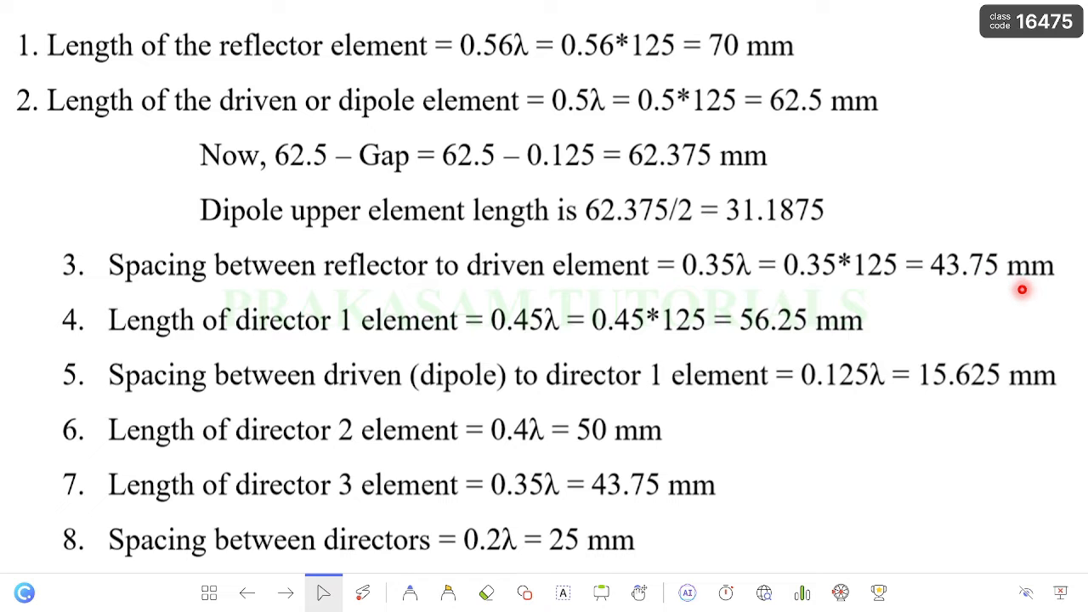
{"action": "key", "text": "super"}
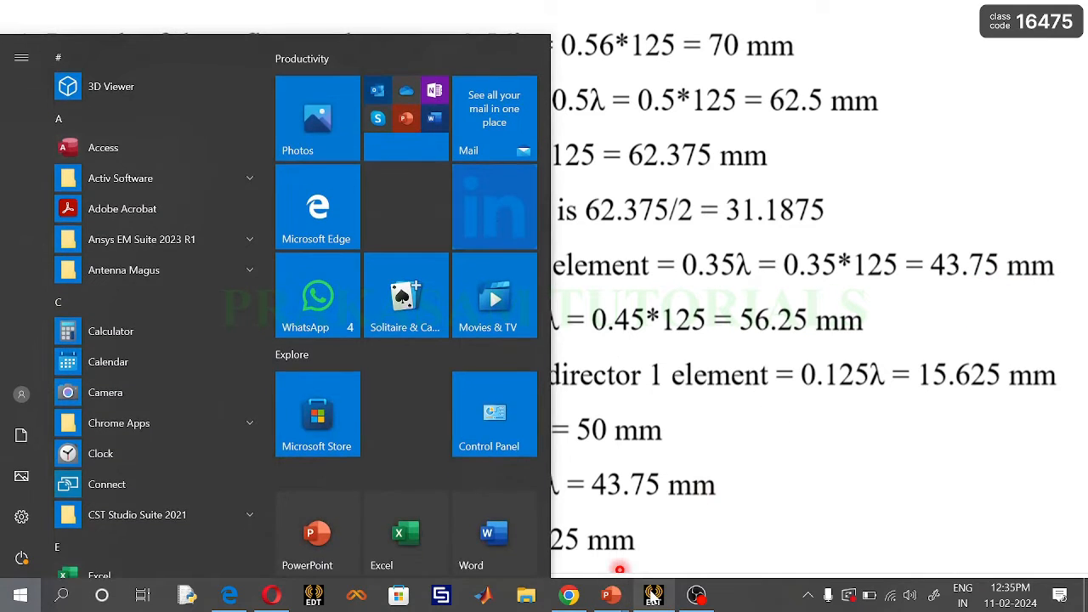
{"action": "left_click", "coordinate": [653, 595]}
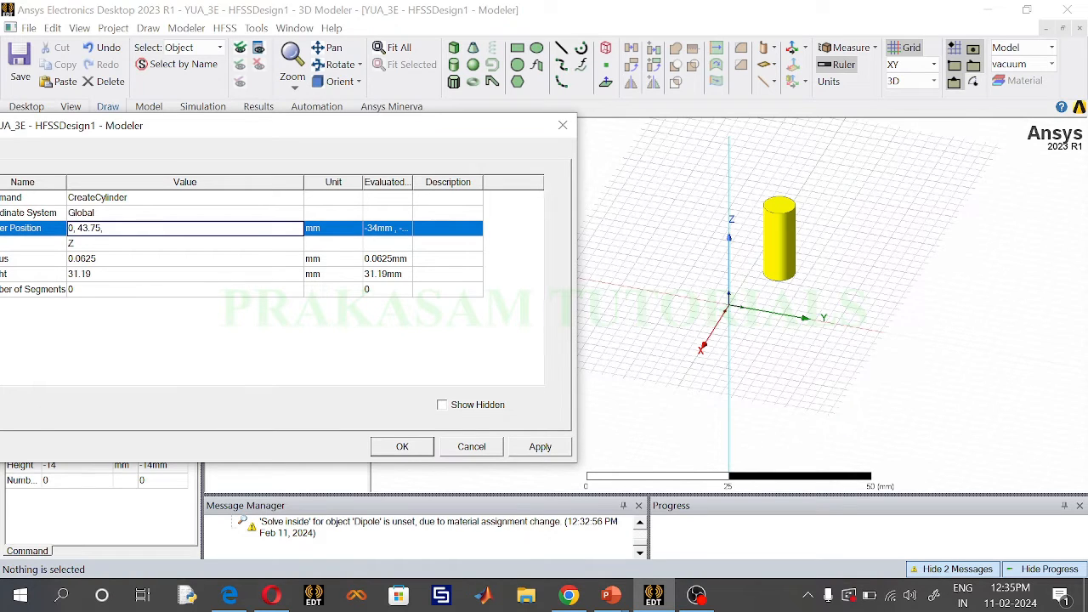
{"action": "type", "text": "0.0625"}
{"action": "left_click", "coordinate": [403, 446]}
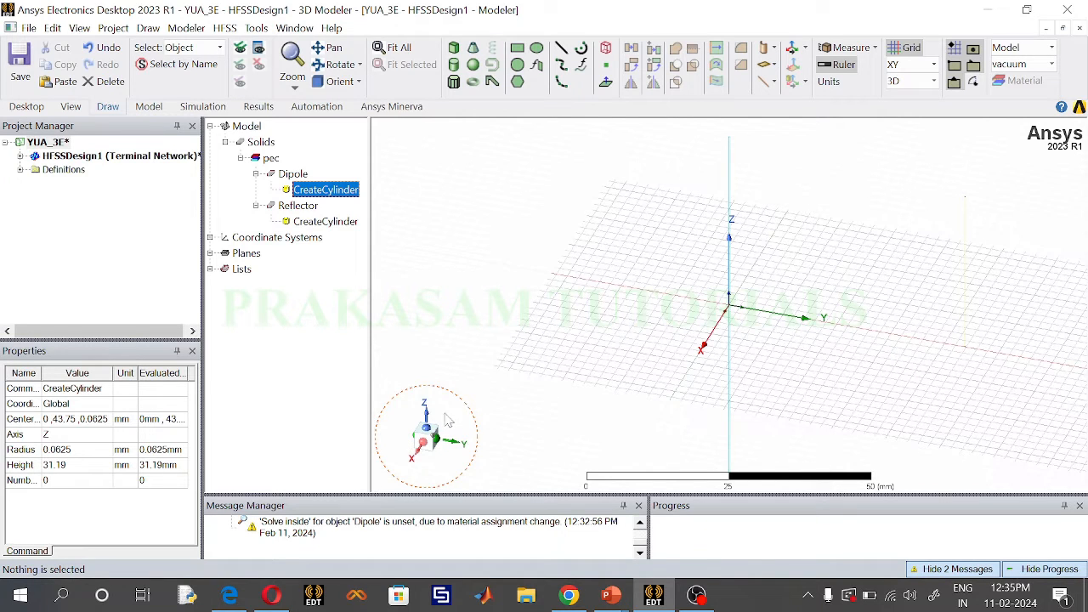
Duplicate the dipole cylinder around the Y axis by 180 degrees with a total number of 2 to form the lower arm.
{"action": "scroll", "coordinate": [973, 298], "scroll_direction": "up", "scroll_amount": 5}
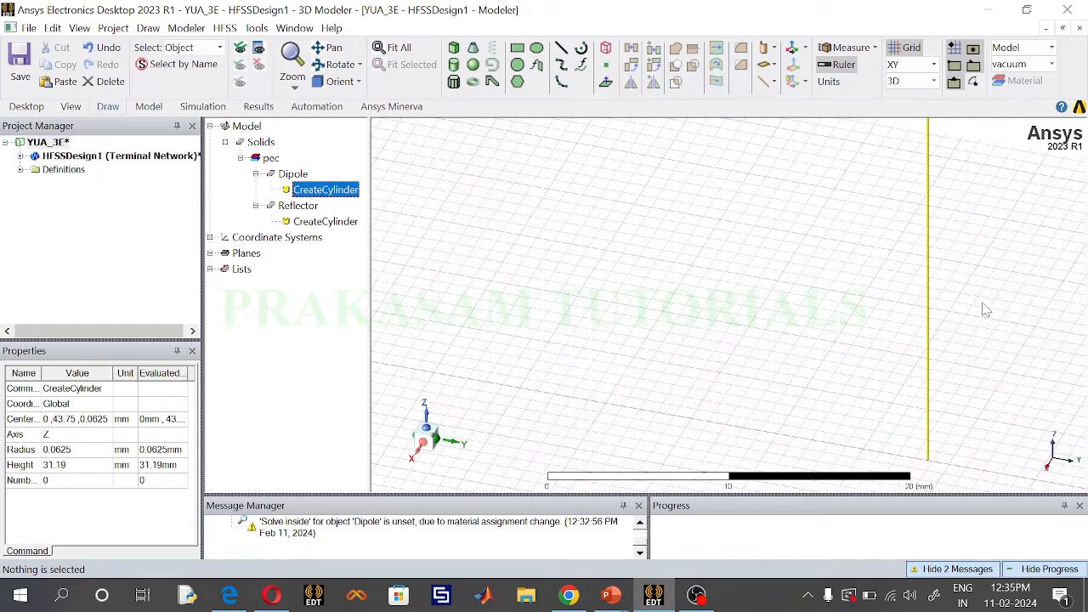
{"action": "scroll", "coordinate": [935, 481], "scroll_direction": "up", "scroll_amount": 3}
{"action": "scroll", "coordinate": [930, 467], "scroll_direction": "up", "scroll_amount": 4}
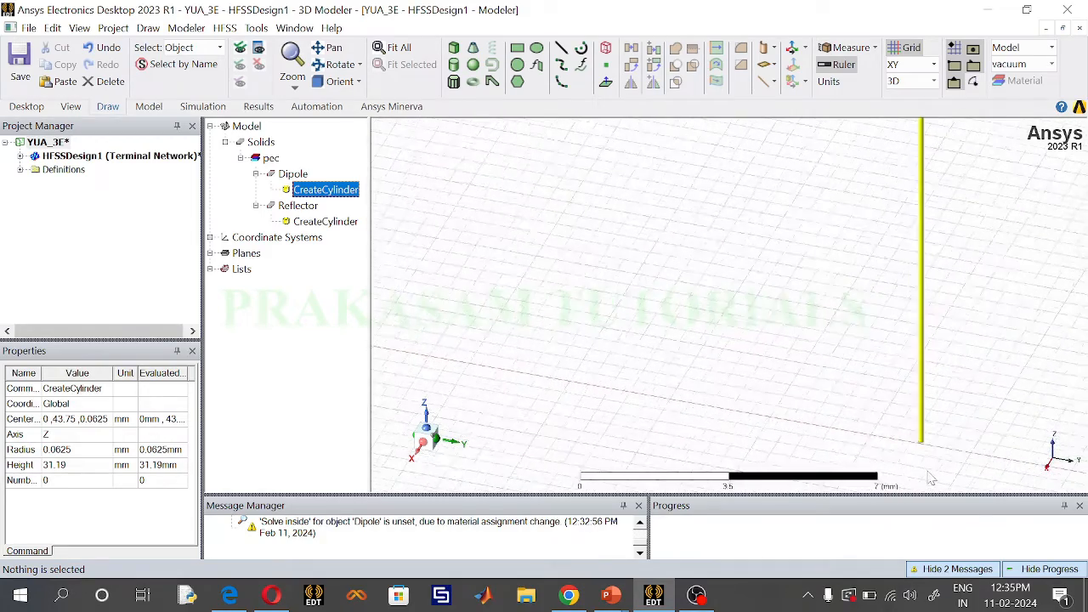
{"action": "scroll", "coordinate": [923, 448], "scroll_direction": "up", "scroll_amount": 2}
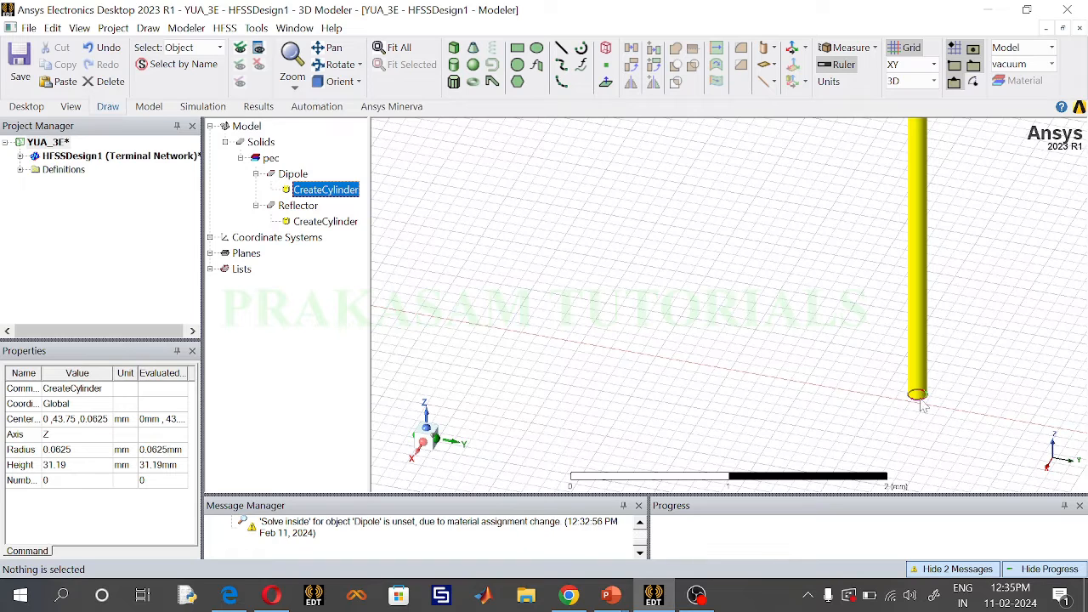
{"action": "left_click", "coordinate": [922, 336]}
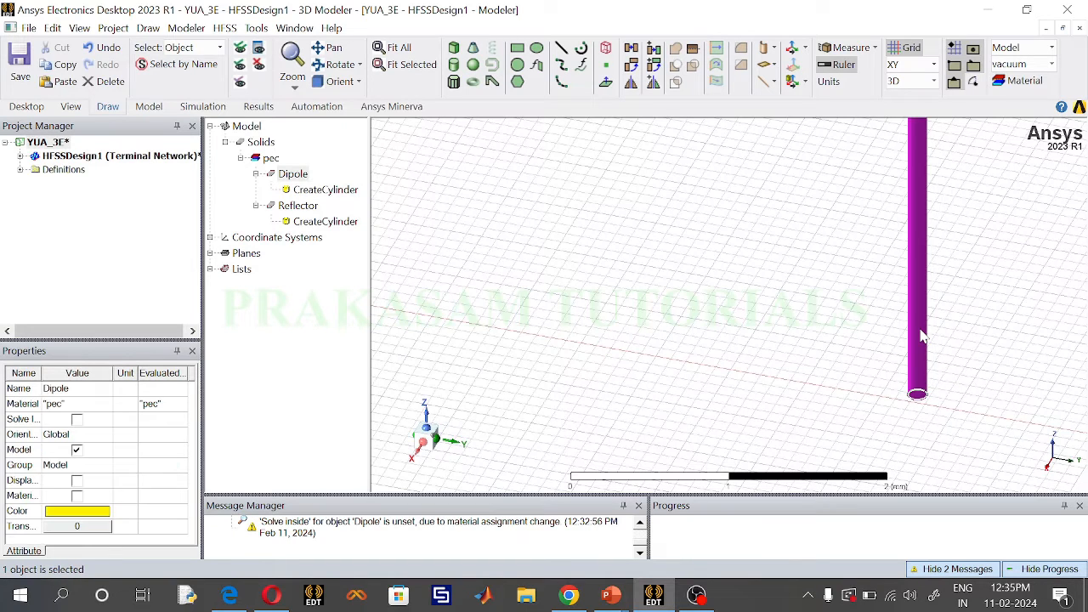
{"action": "right_click", "coordinate": [921, 336]}
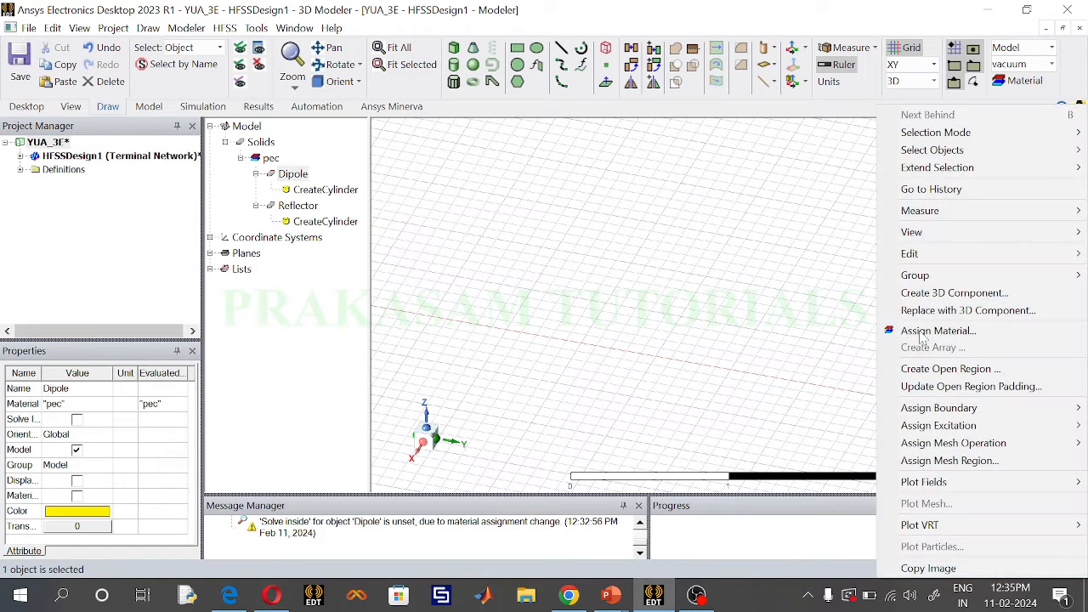
{"action": "mouse_move", "coordinate": [914, 284]}
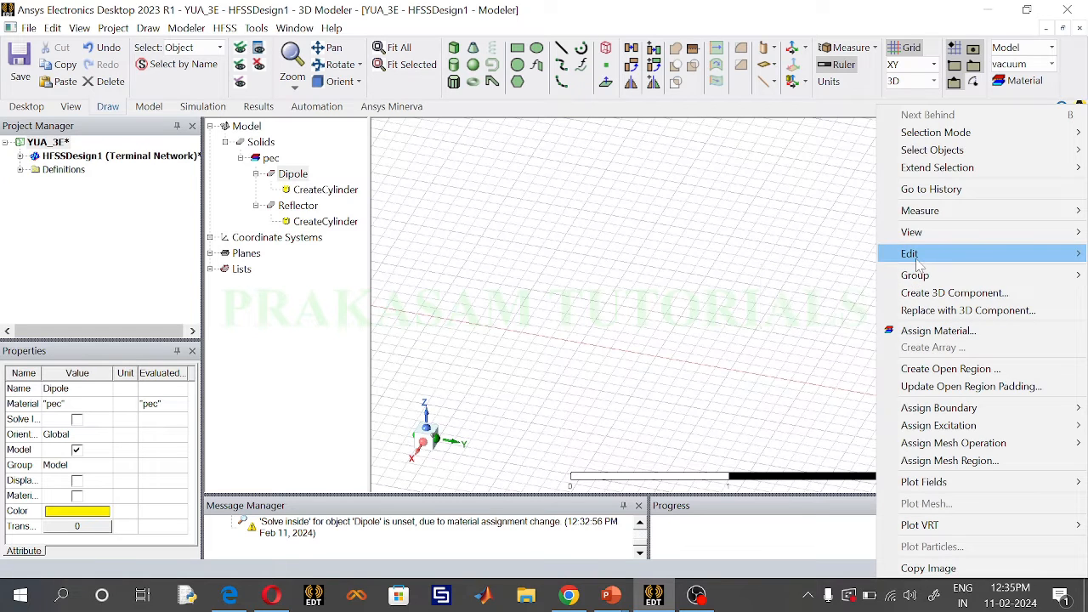
{"action": "mouse_move", "coordinate": [918, 266]}
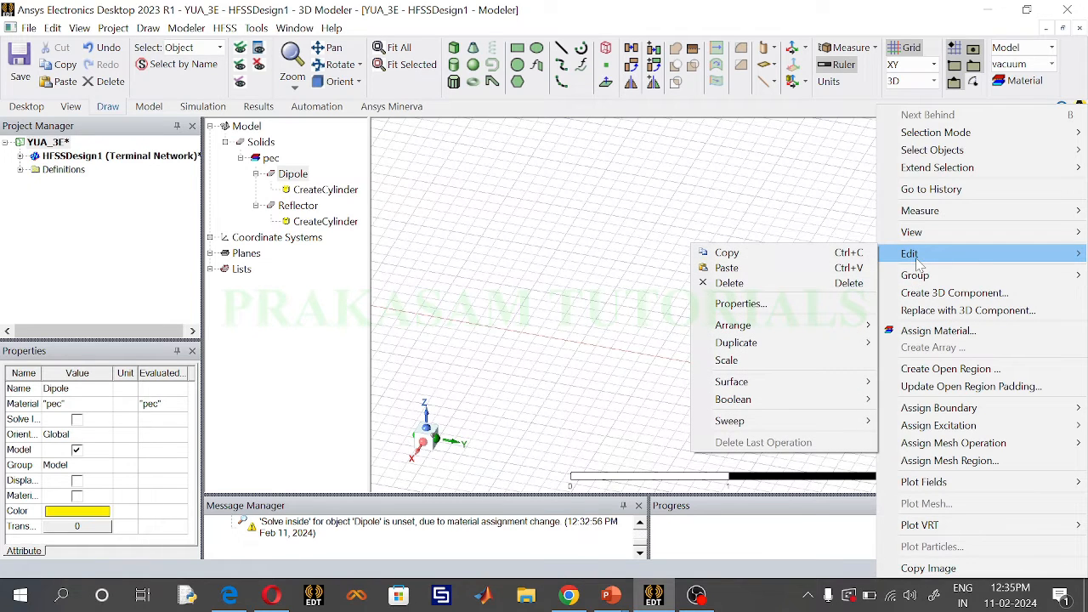
{"action": "mouse_move", "coordinate": [816, 342]}
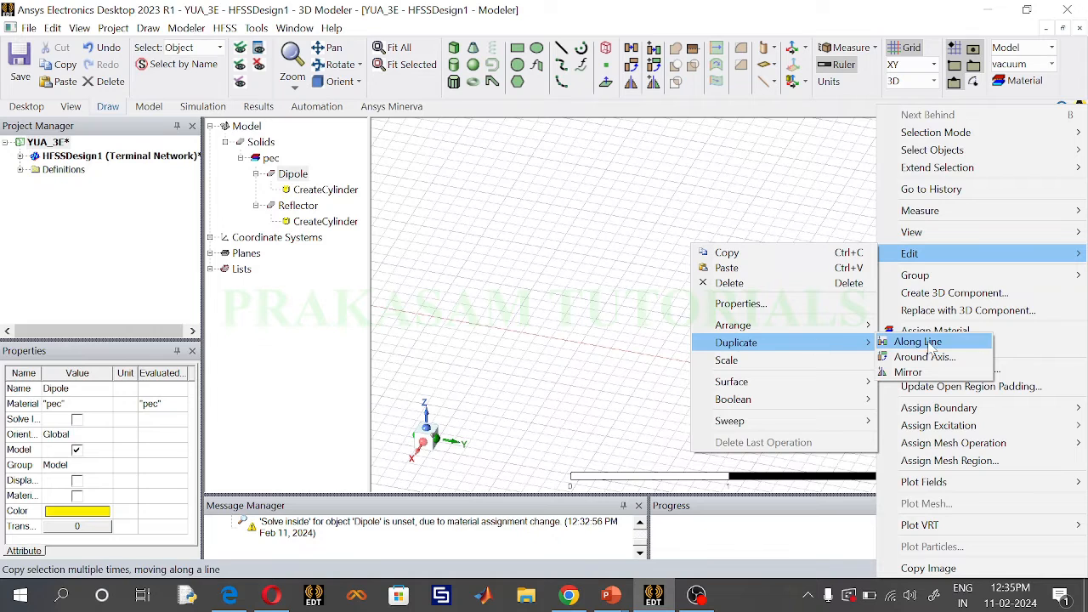
{"action": "left_click", "coordinate": [935, 358]}
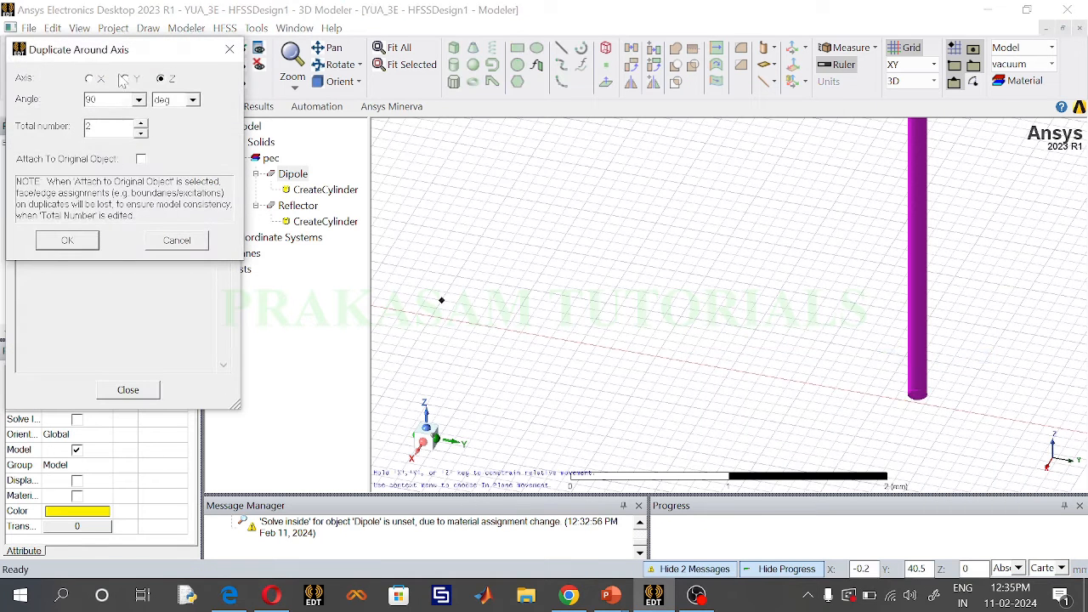
{"action": "left_click", "coordinate": [124, 78]}
{"action": "key", "text": "Tab"}
{"action": "type", "text": "180"}
{"action": "left_click", "coordinate": [68, 241]}
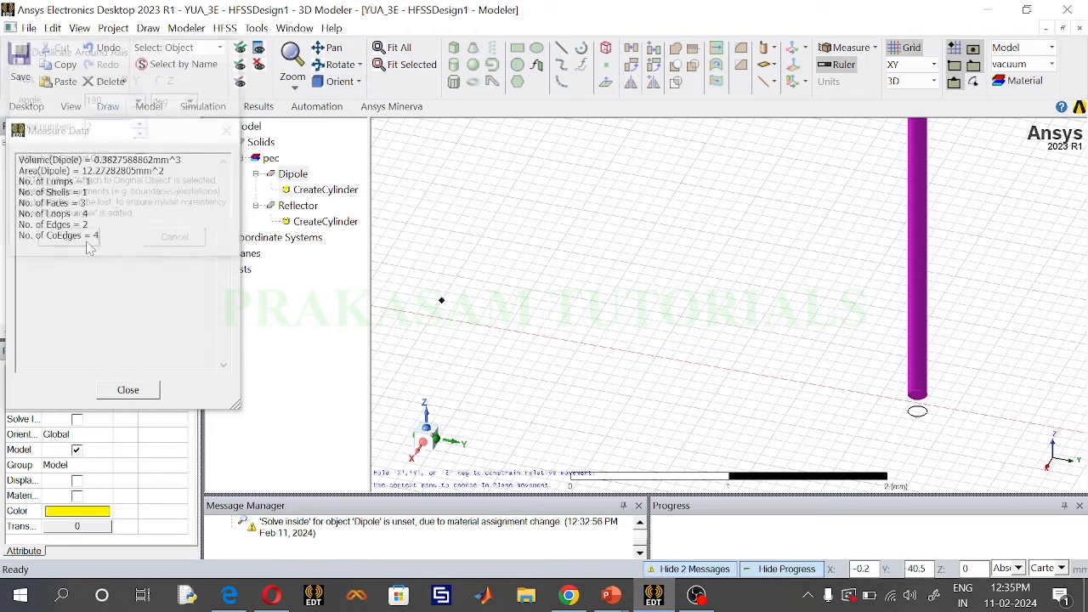
{"action": "left_click", "coordinate": [844, 414]}
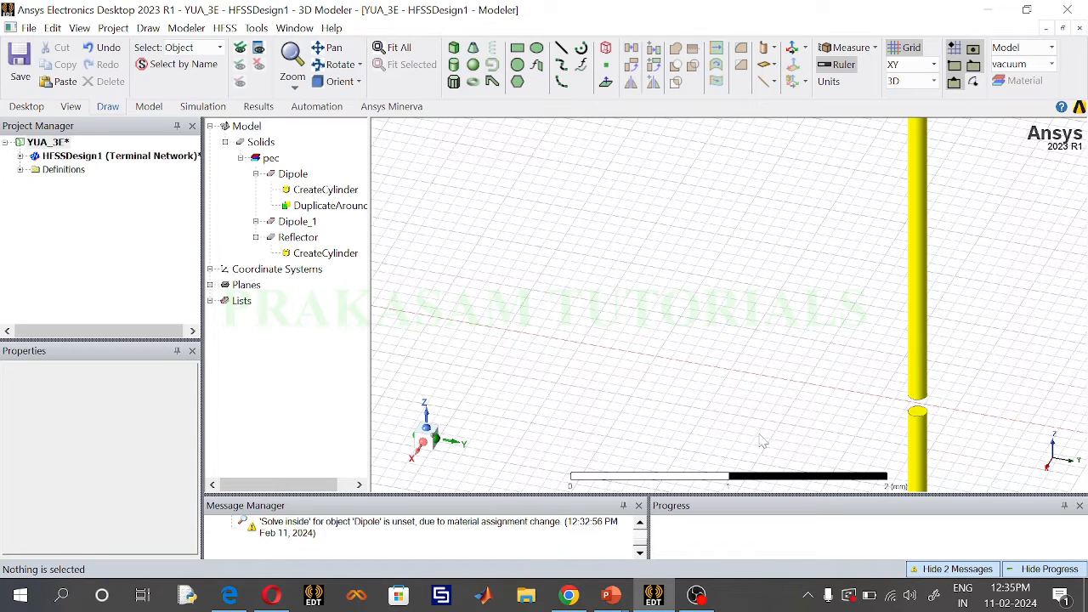
{"action": "left_click", "coordinate": [915, 259]}
{"action": "left_click", "coordinate": [928, 443]}
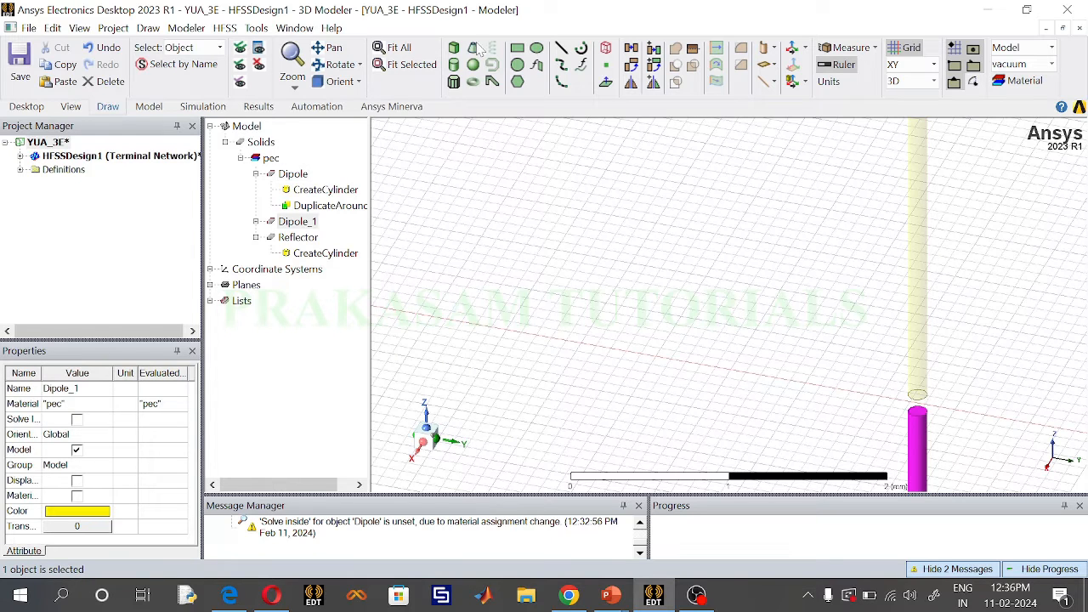
Draw a cylinder centred at about -30, 44, 0 mm with a radius of about 4.47 mm and a height of about -24 mm.
{"action": "left_click", "coordinate": [393, 48]}
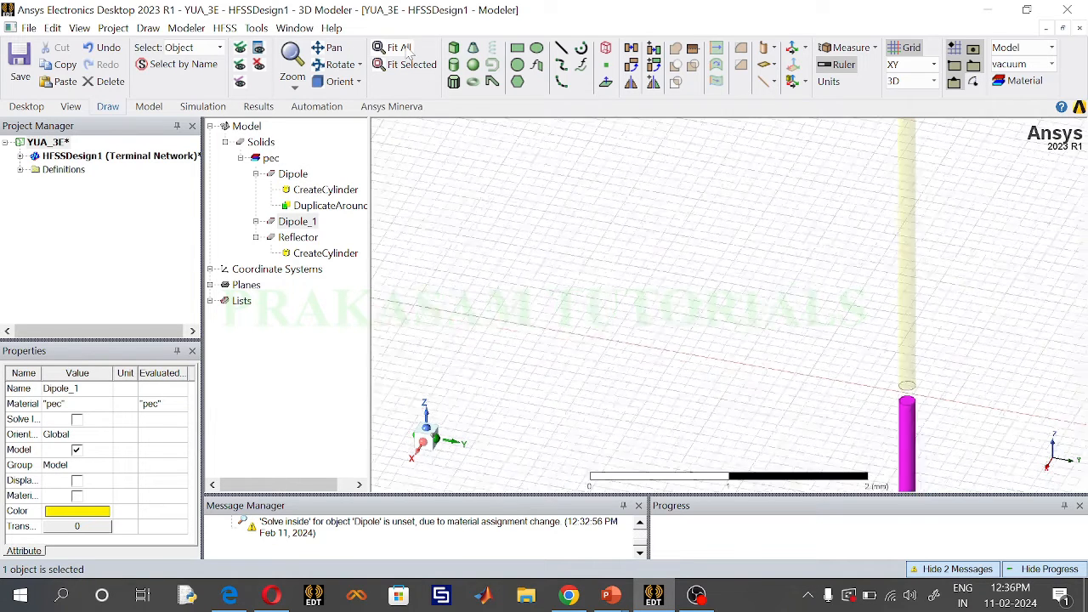
{"action": "left_click", "coordinate": [255, 173]}
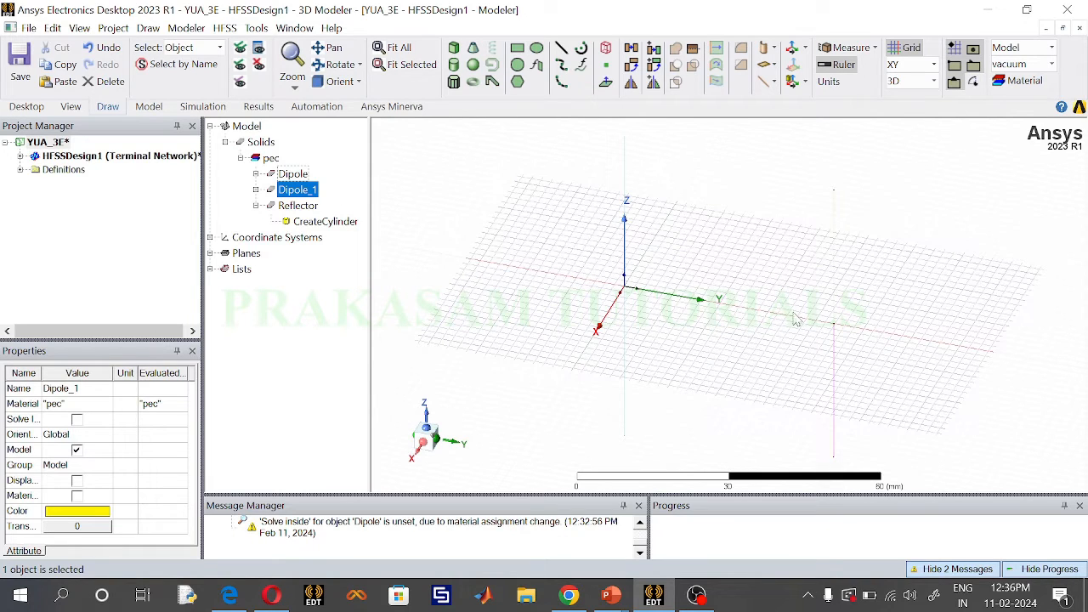
{"action": "left_click", "coordinate": [454, 65]}
{"action": "left_click", "coordinate": [884, 247]}
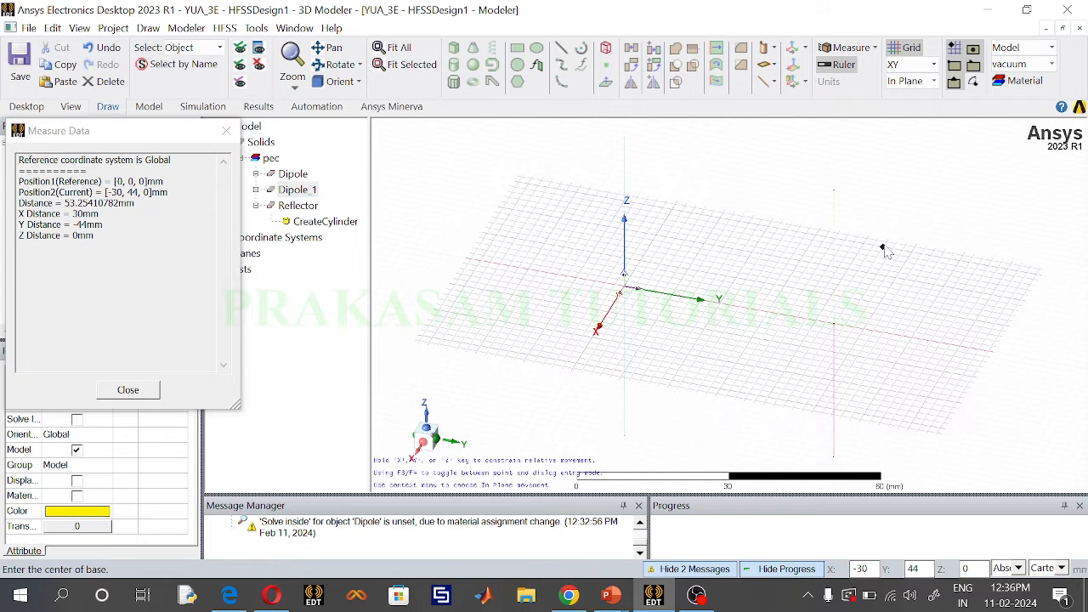
{"action": "left_click", "coordinate": [906, 248]}
{"action": "left_click", "coordinate": [907, 339]}
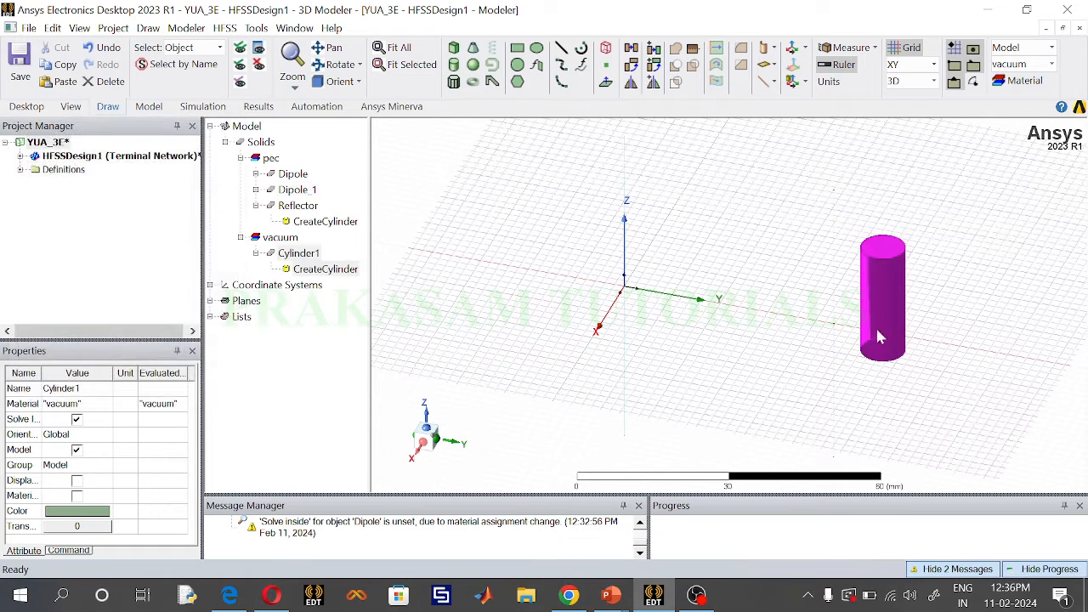
Rename the newly drawn cylinder as Director and assign it the pec material.
{"action": "double_click", "coordinate": [312, 255]}
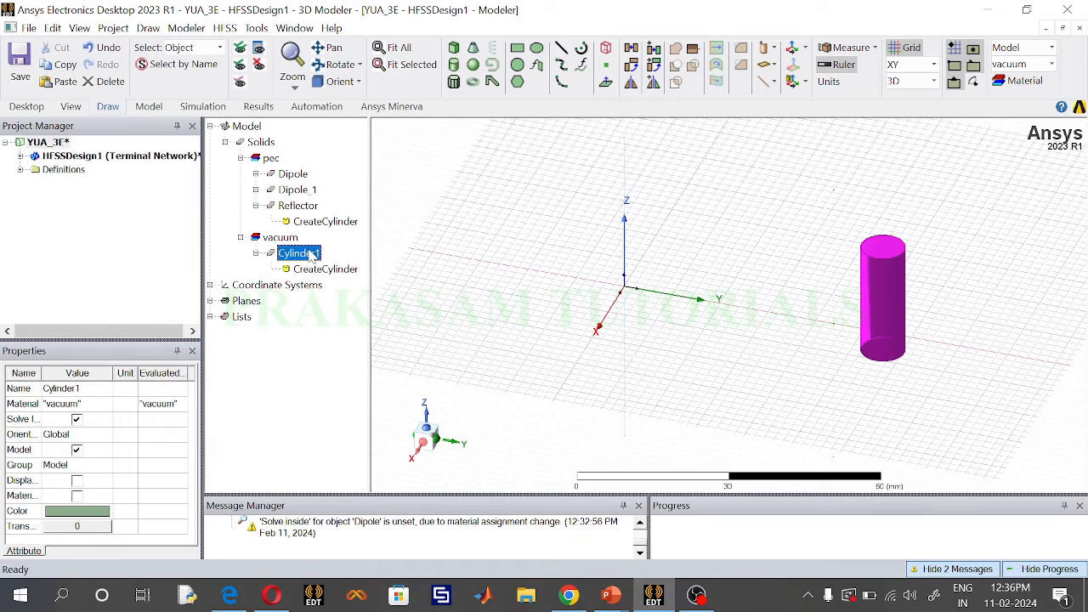
{"action": "left_click", "coordinate": [214, 198]}
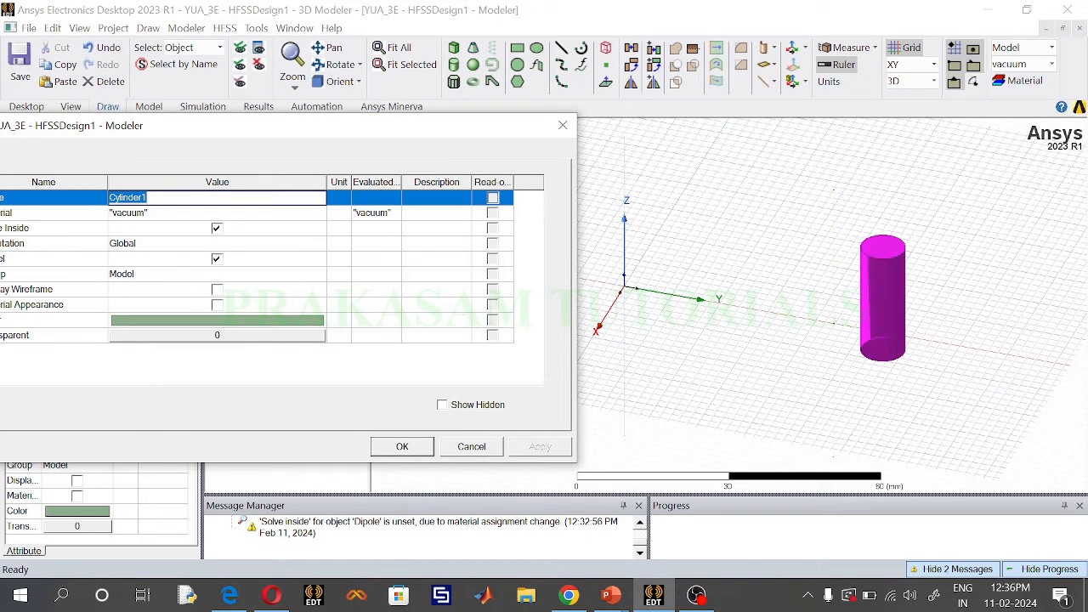
{"action": "type", "text": "Director"}
{"action": "left_click", "coordinate": [221, 214]}
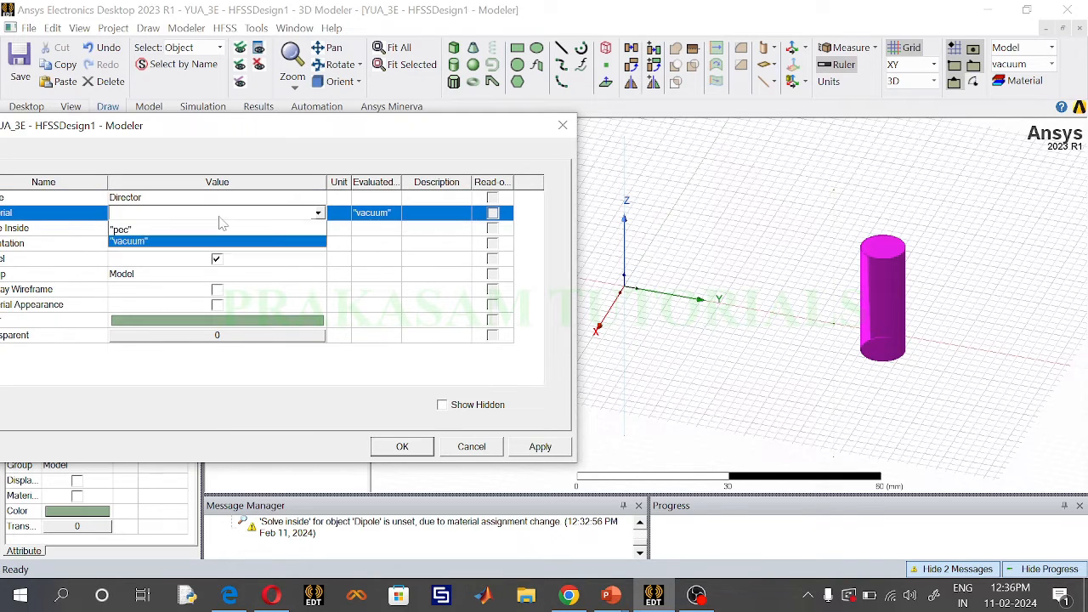
{"action": "left_click", "coordinate": [168, 252]}
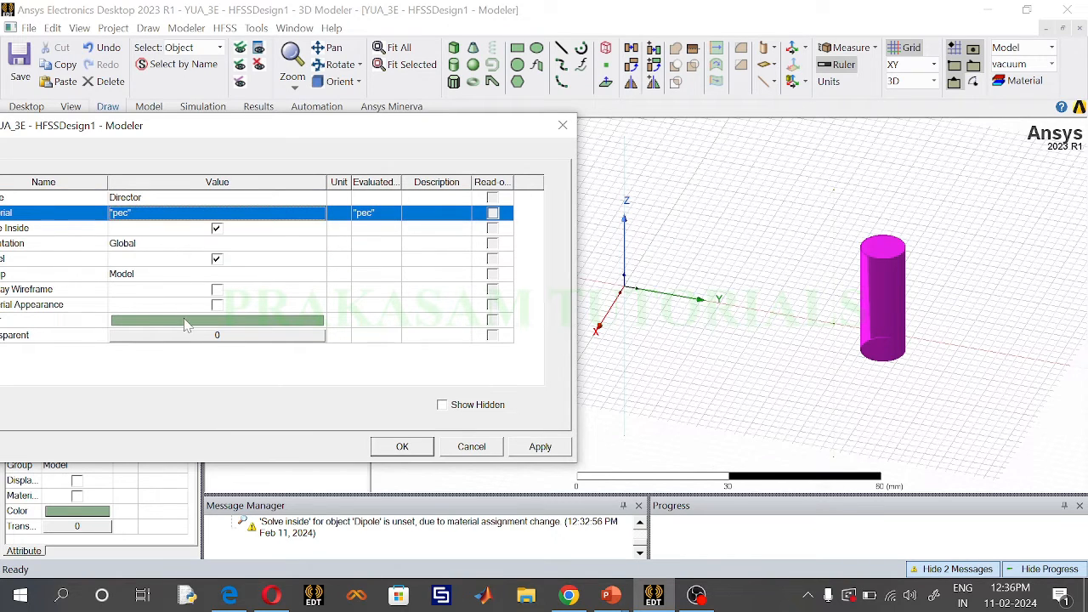
Colour the Director cylinder bright green and apply its attributes.
{"action": "left_click", "coordinate": [187, 321]}
{"action": "left_click", "coordinate": [126, 237]}
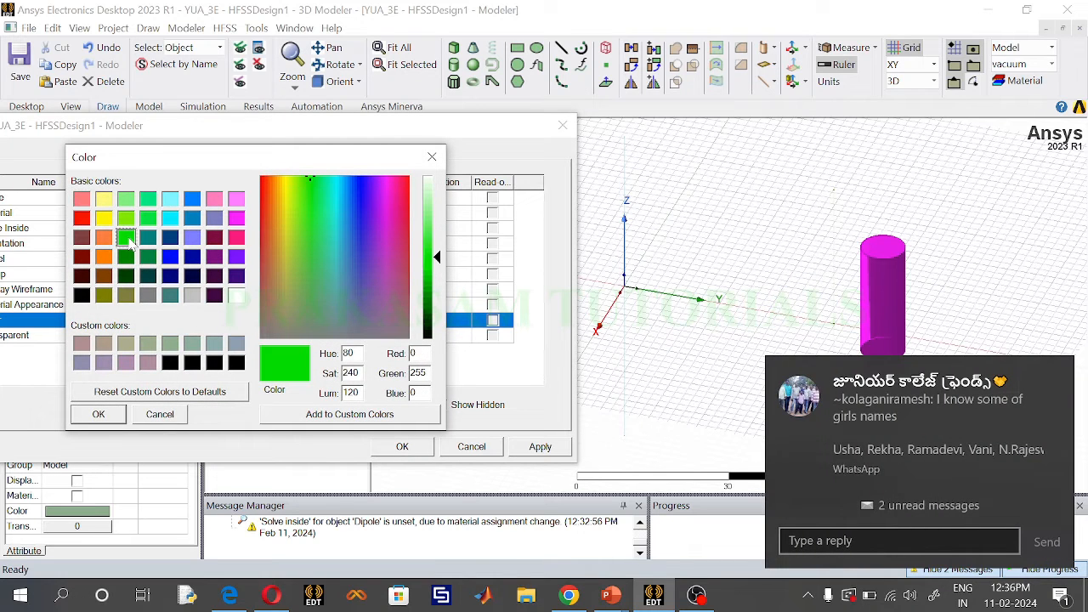
{"action": "left_click", "coordinate": [99, 414]}
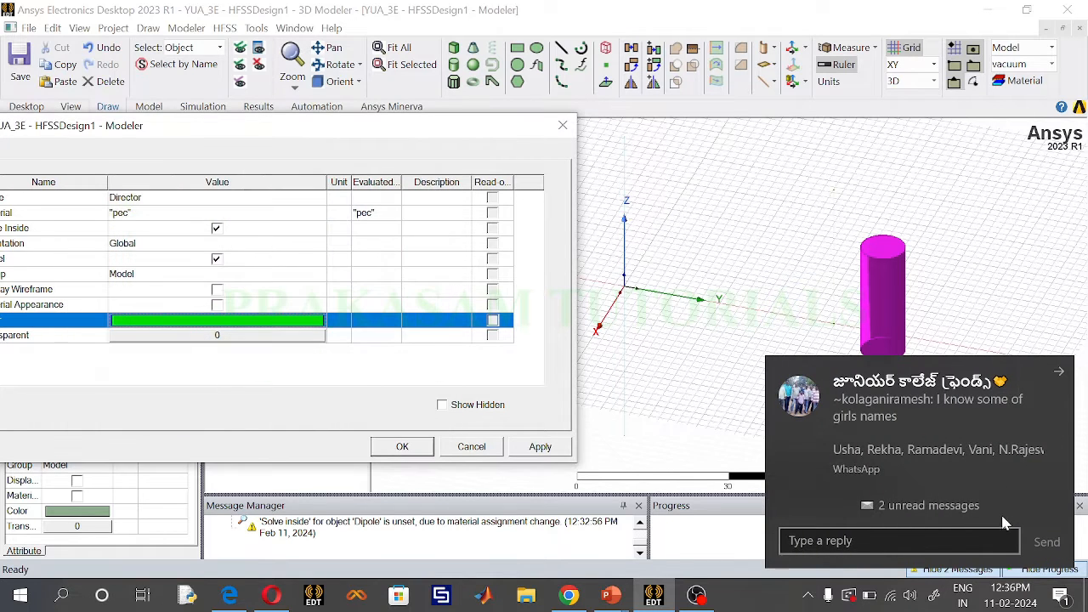
{"action": "left_click", "coordinate": [1059, 372]}
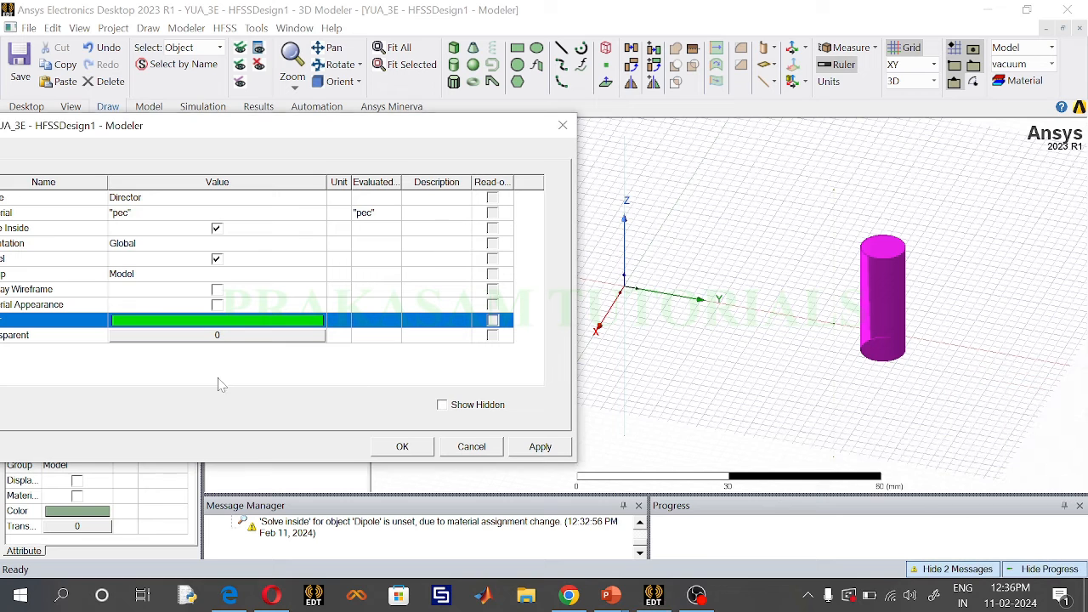
{"action": "left_click", "coordinate": [401, 447]}
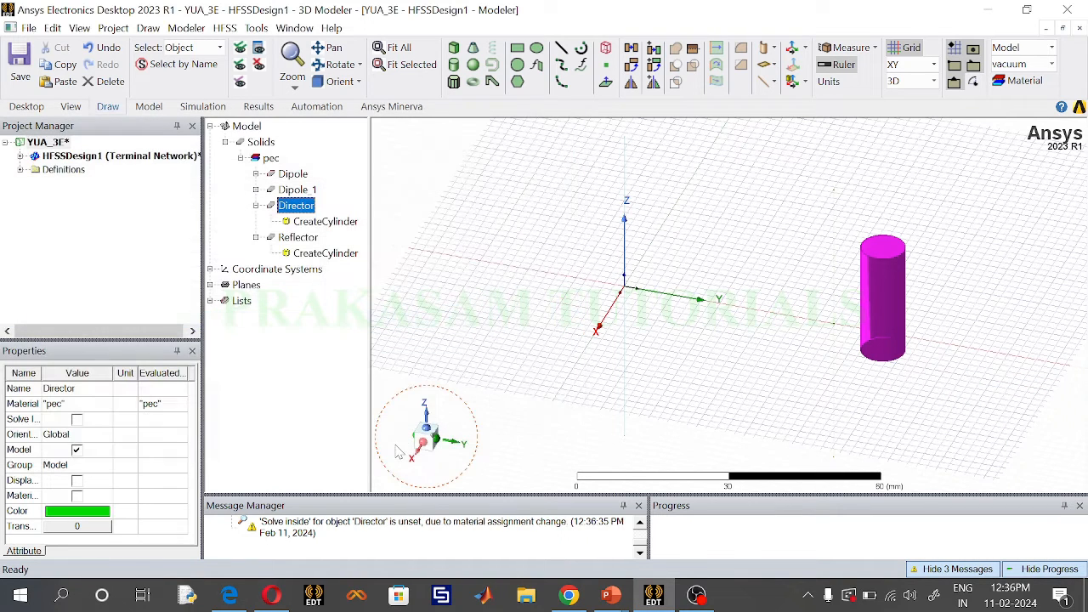
Set the Director cylinder's height to 56.25 mm, the director 1 length from the lab manual, and its radius to 0.0625 mm.
{"action": "left_click", "coordinate": [324, 223]}
{"action": "double_click", "coordinate": [323, 222]}
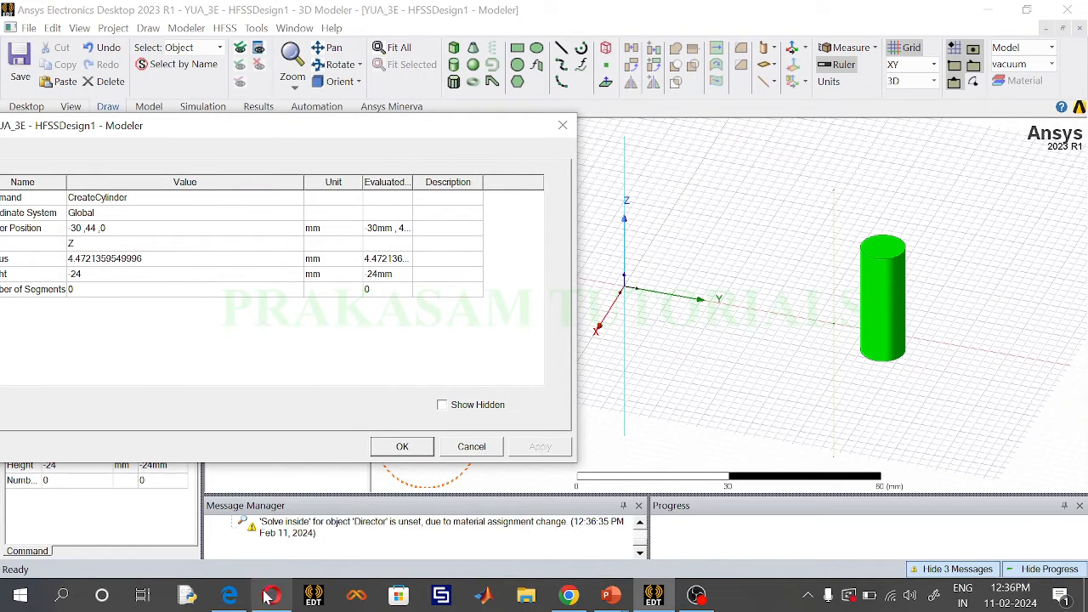
{"action": "left_click", "coordinate": [231, 595]}
{"action": "scroll", "coordinate": [544, 340], "scroll_direction": "down", "scroll_amount": 2}
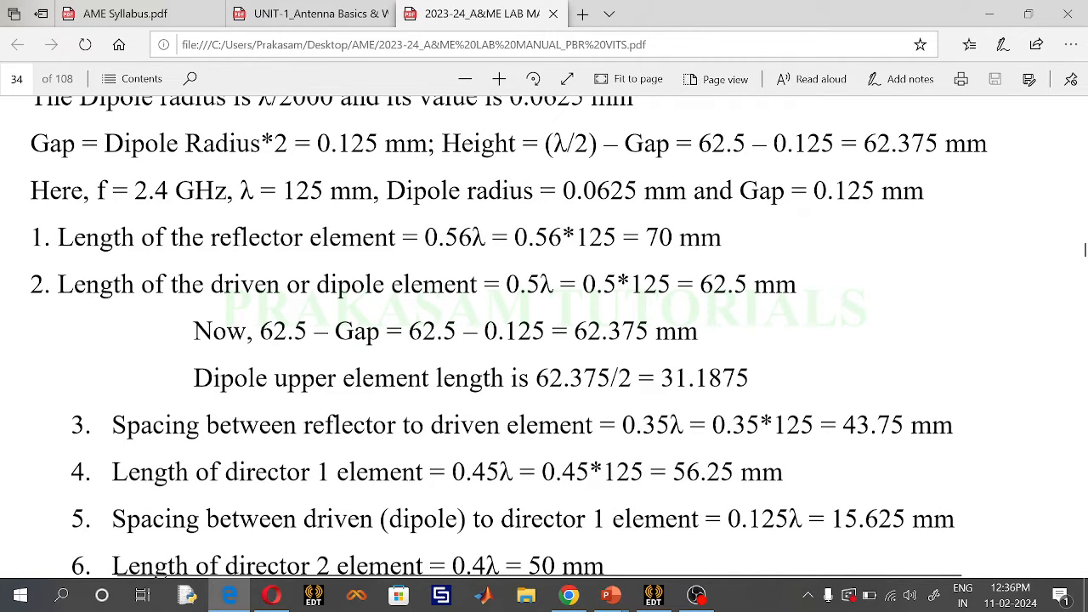
{"action": "left_click", "coordinate": [653, 595]}
{"action": "left_click", "coordinate": [104, 277]}
{"action": "left_click", "coordinate": [102, 277]}
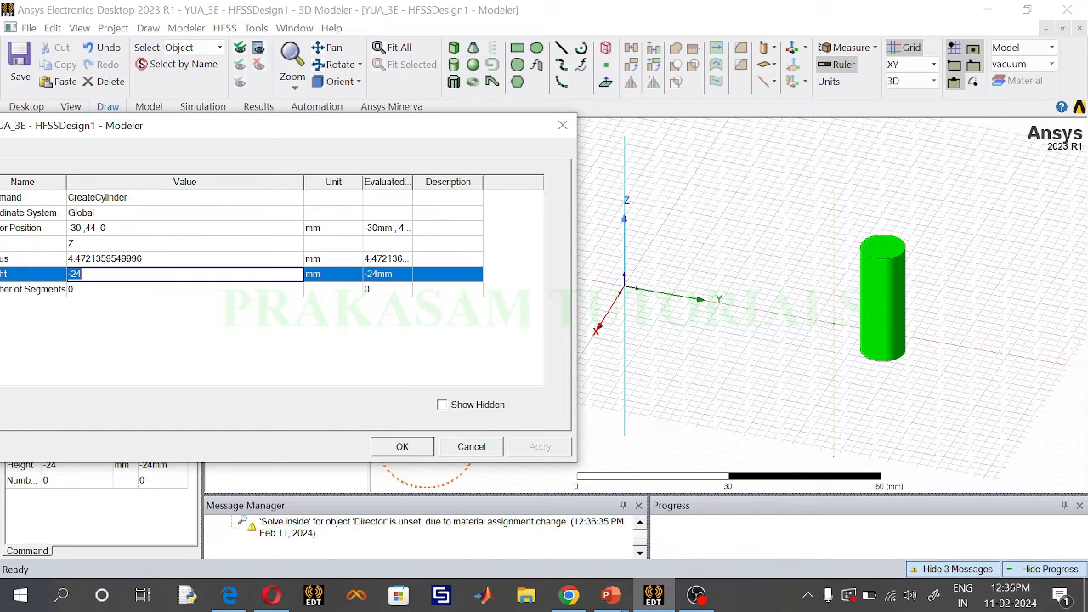
{"action": "type", "text": "56.25"}
{"action": "left_click_drag", "start_coordinate": [322, 129], "coordinate": [428, 130]}
{"action": "left_click", "coordinate": [299, 259]}
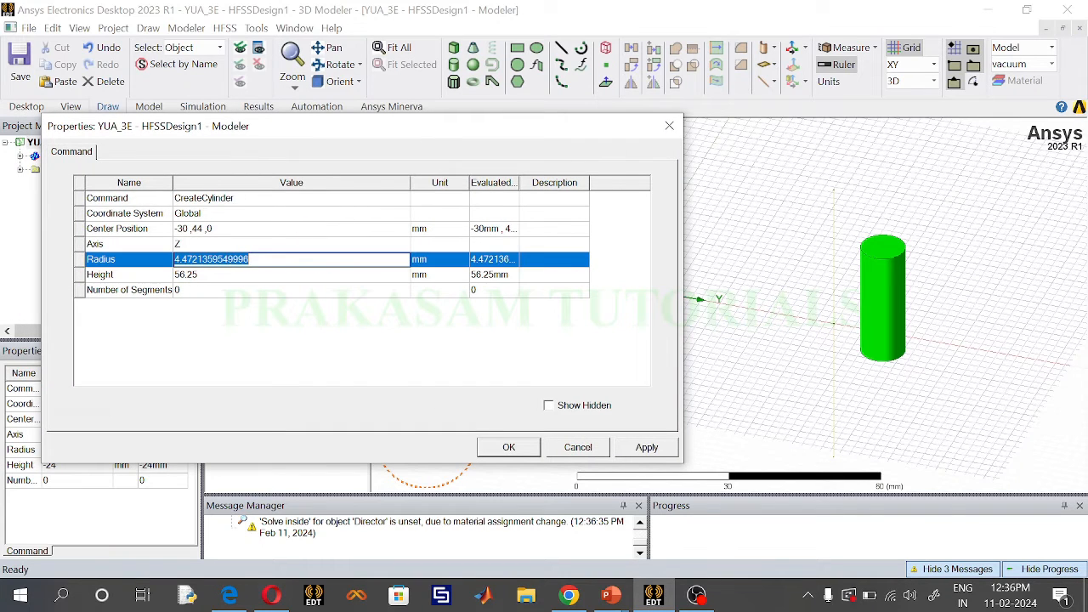
{"action": "type", "text": "0.0625"}
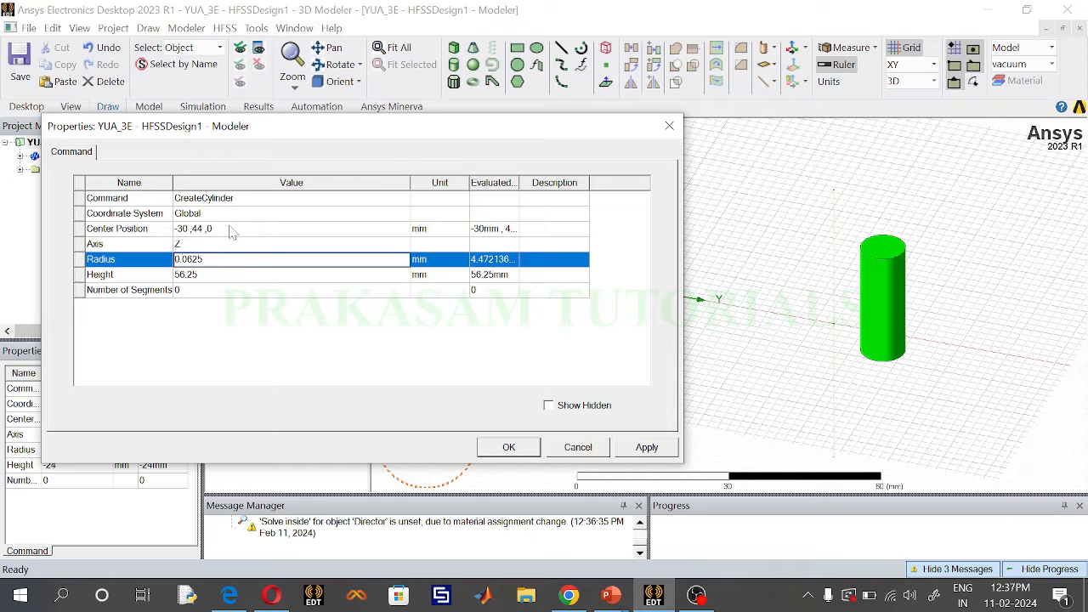
Set the Director cylinder's centre position to 0, 59.375, -56.25/2 mm, using the dipole-to-director spacing from the lab manual, and apply it.
{"action": "left_click", "coordinate": [233, 228]}
{"action": "type", "text": "0,"}
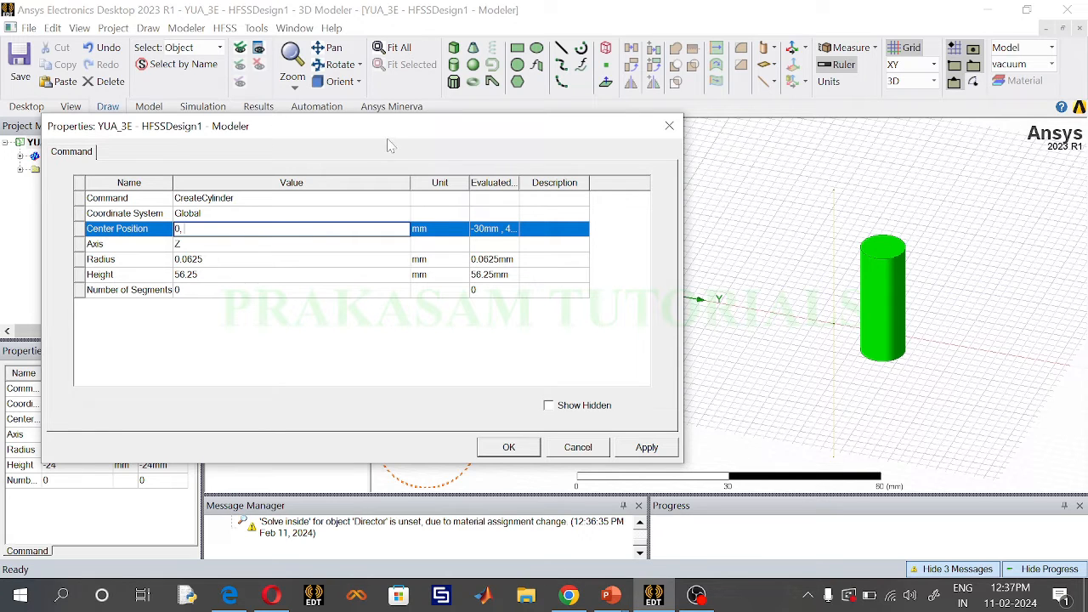
{"action": "left_click_drag", "start_coordinate": [387, 138], "coordinate": [255, 144]}
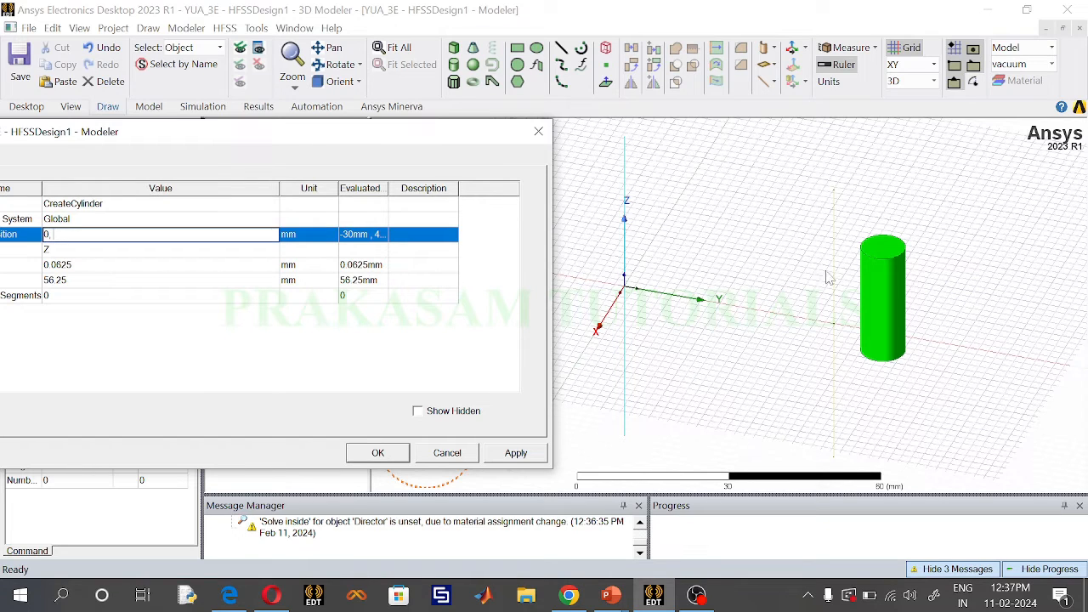
{"action": "left_click", "coordinate": [242, 591]}
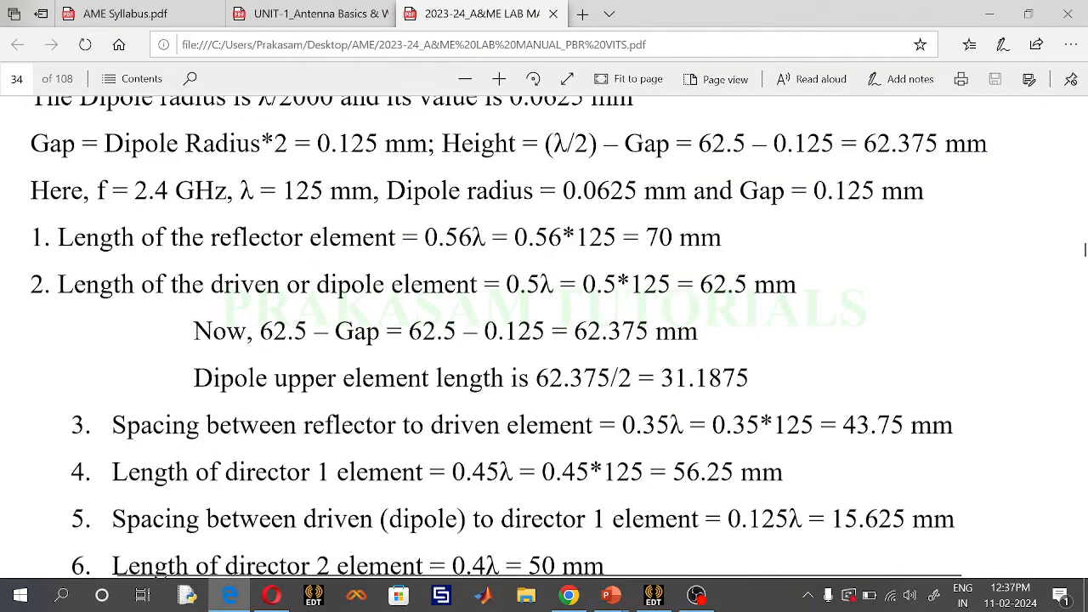
{"action": "scroll", "coordinate": [1085, 249], "scroll_direction": "down", "scroll_amount": 3}
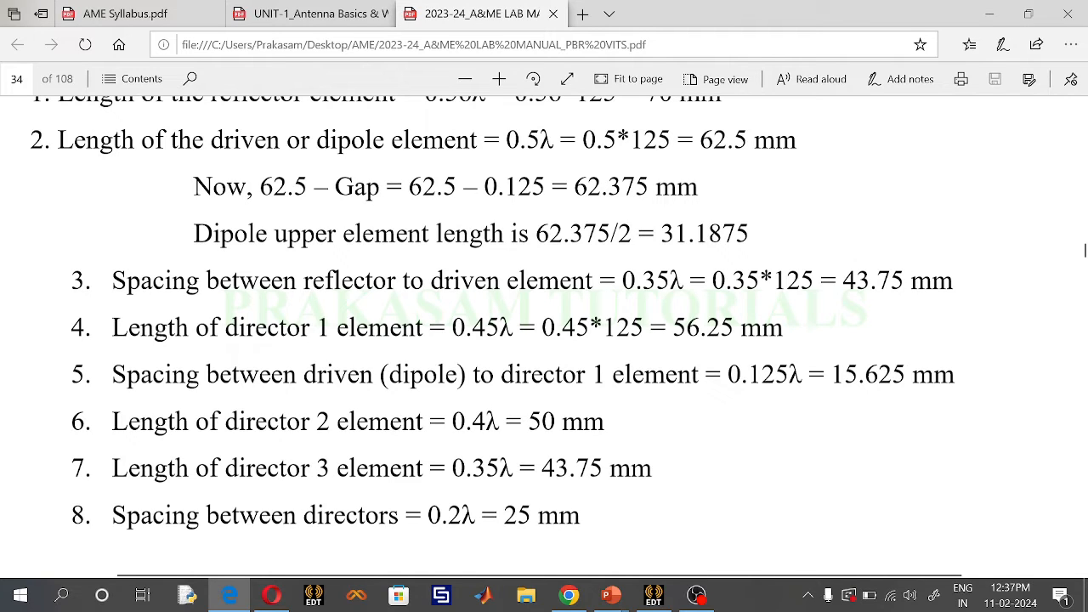
{"action": "left_click", "coordinate": [652, 595]}
{"action": "left_click_drag", "start_coordinate": [184, 133], "coordinate": [417, 137]}
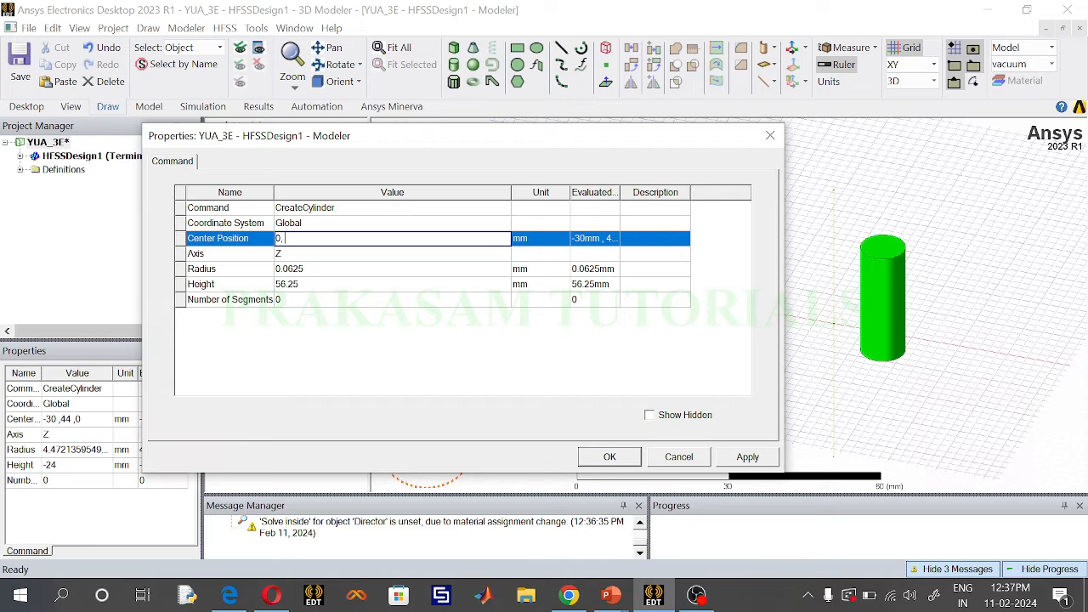
{"action": "type", "text": "0, 59.375,"}
{"action": "type", "text": "56.25/2"}
{"action": "left_click", "coordinate": [618, 461]}
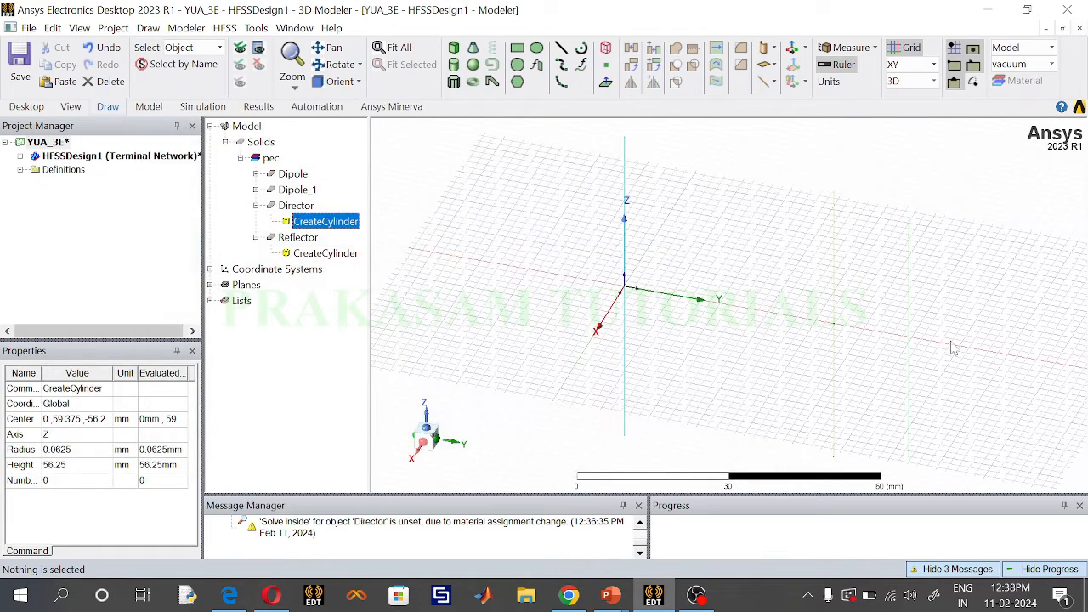
Set the drawing plane to YZ.
{"action": "scroll", "coordinate": [924, 333], "scroll_direction": "up", "scroll_amount": 2}
{"action": "scroll", "coordinate": [924, 333], "scroll_direction": "up", "scroll_amount": 3}
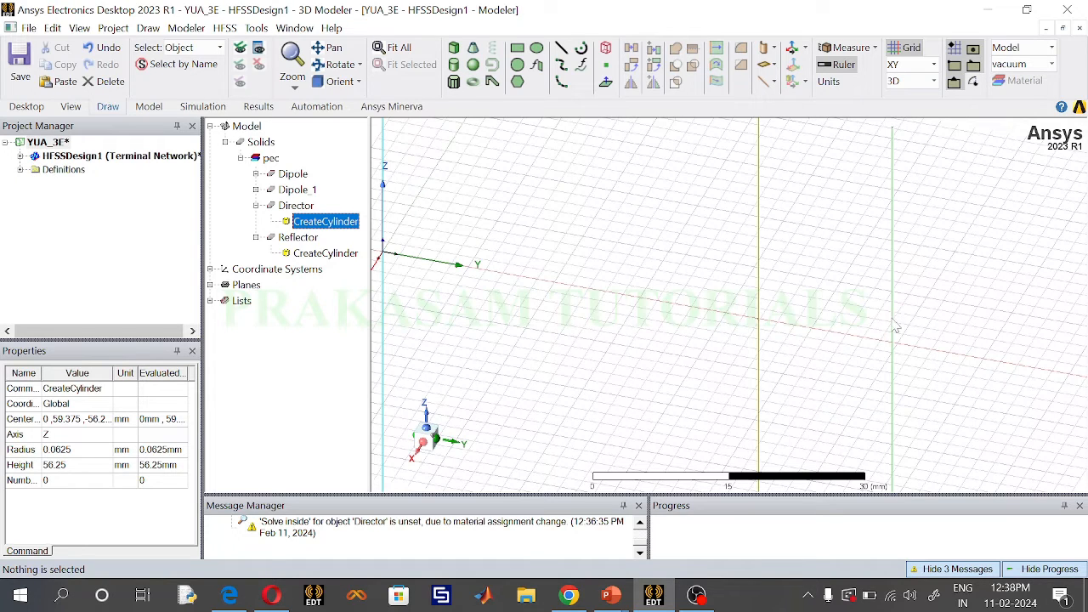
{"action": "left_click", "coordinate": [256, 205]}
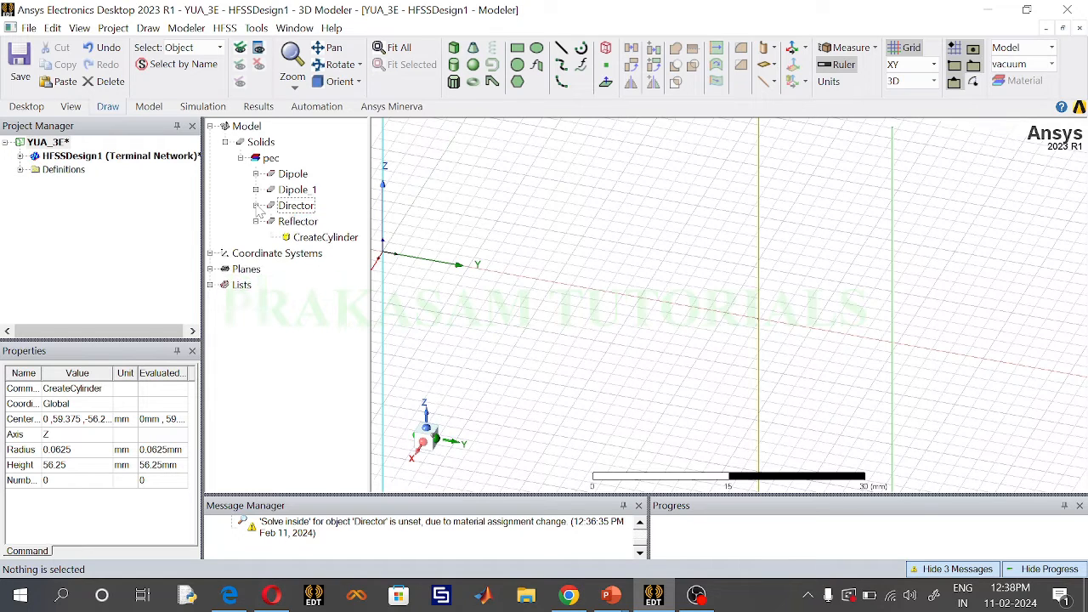
{"action": "left_click", "coordinate": [930, 66]}
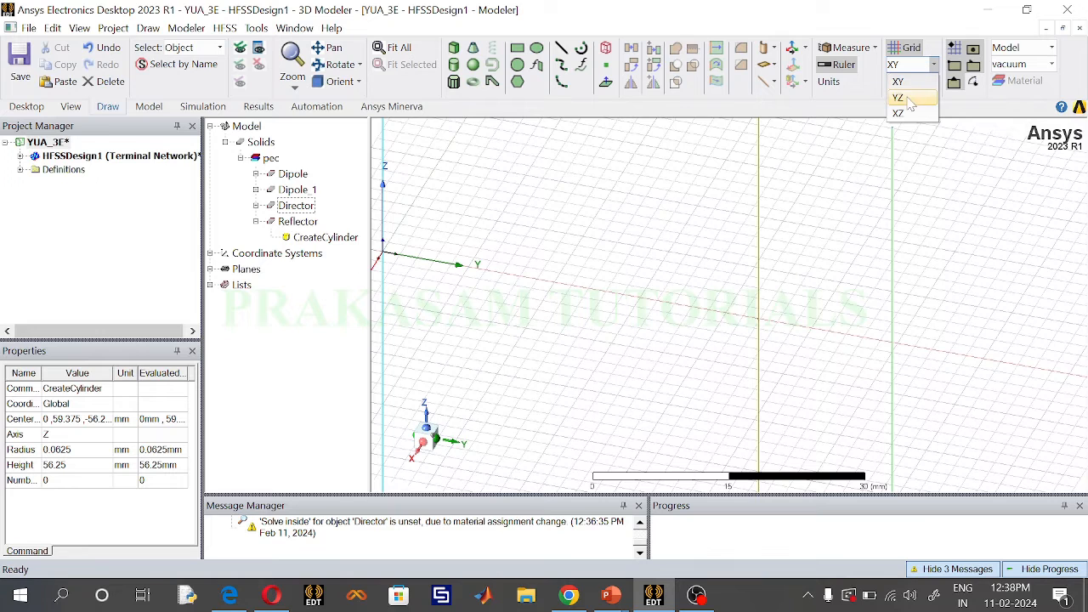
{"action": "left_click", "coordinate": [911, 97]}
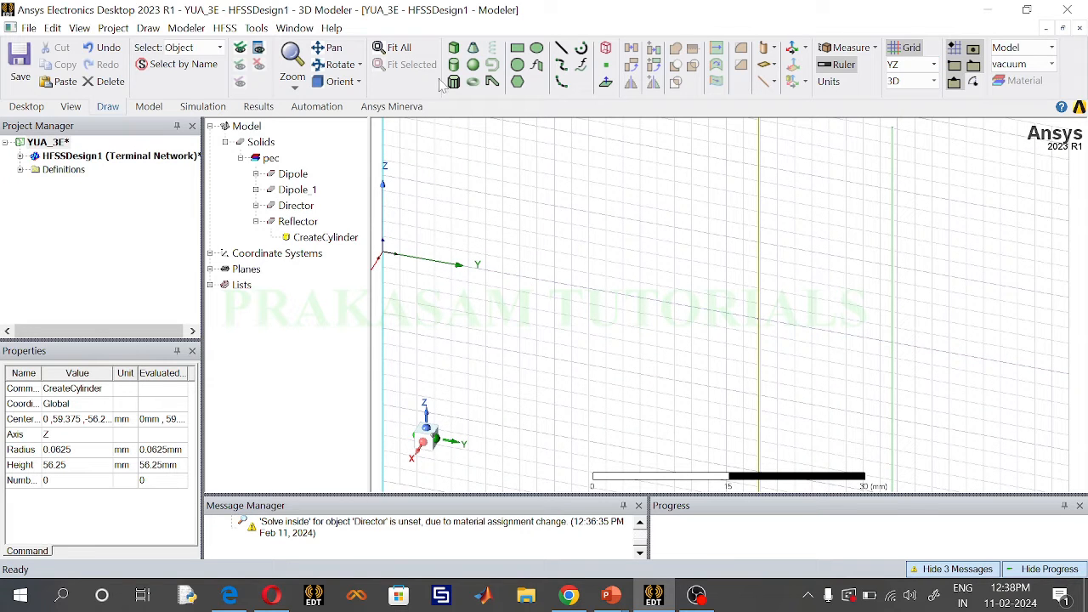
Draw a rectangle about 0.08 mm by 0.14 mm in the YZ plane beside the gap between the two dipole arms.
{"action": "left_click", "coordinate": [340, 65]}
{"action": "left_click_drag", "start_coordinate": [733, 317], "coordinate": [763, 284]}
{"action": "scroll", "coordinate": [762, 285], "scroll_direction": "up", "scroll_amount": 9}
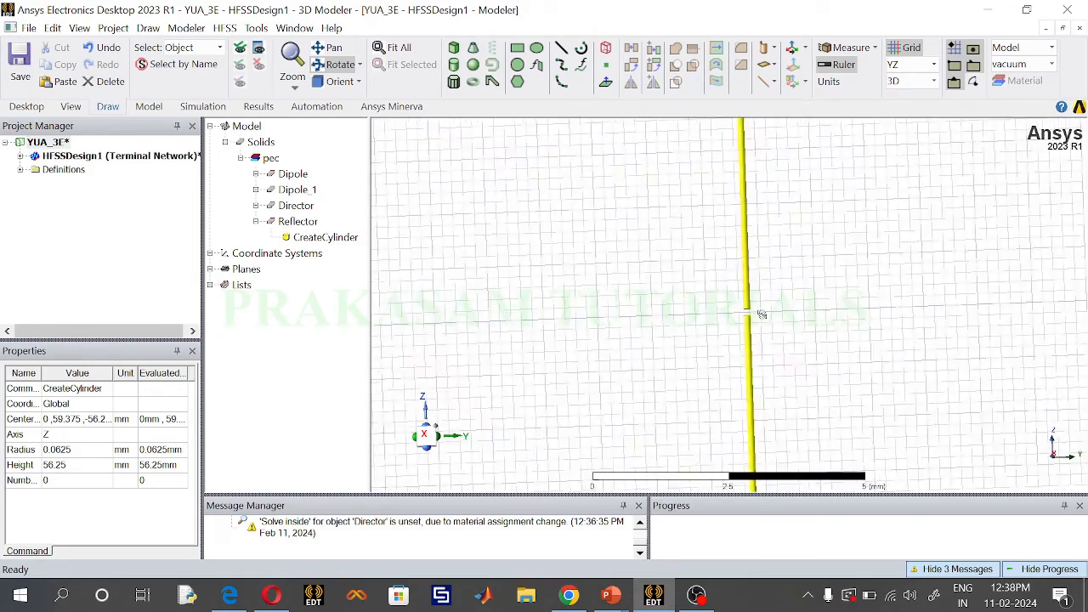
{"action": "scroll", "coordinate": [748, 308], "scroll_direction": "up", "scroll_amount": 10}
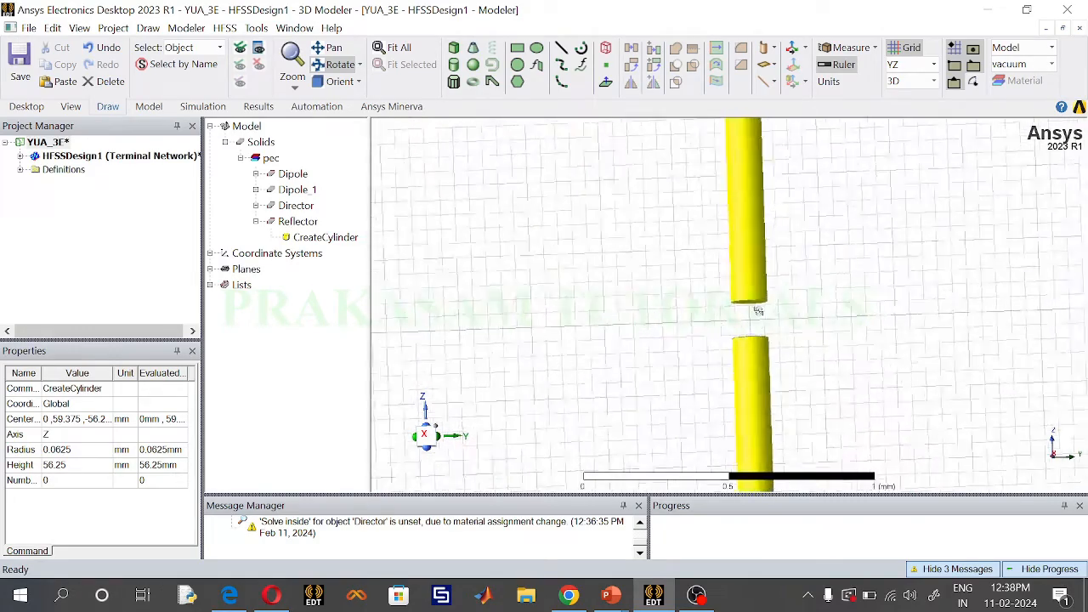
{"action": "scroll", "coordinate": [758, 311], "scroll_direction": "up", "scroll_amount": 3}
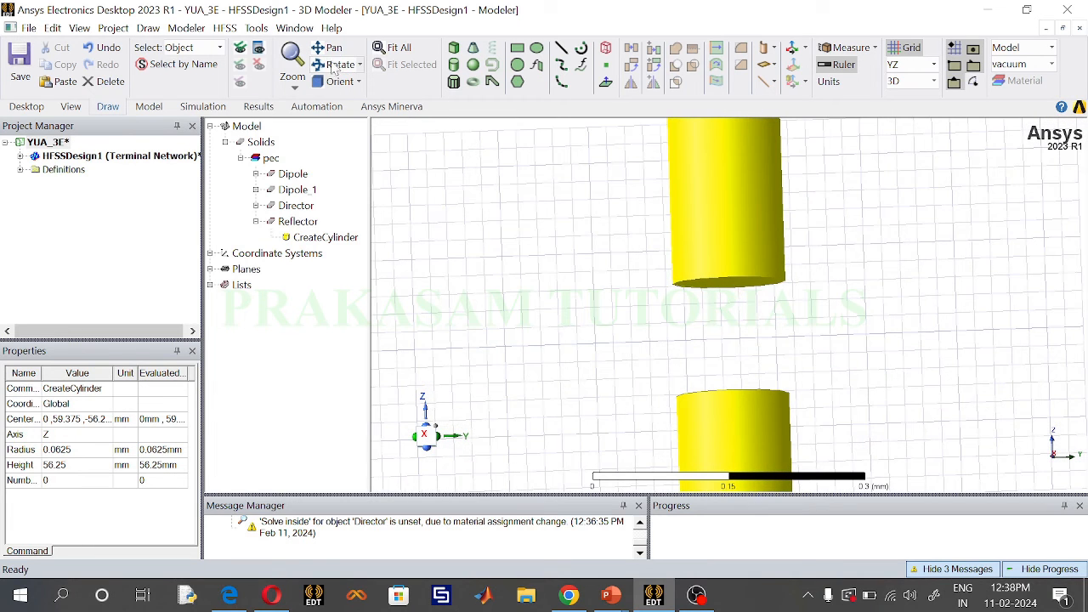
{"action": "left_click", "coordinate": [517, 47]}
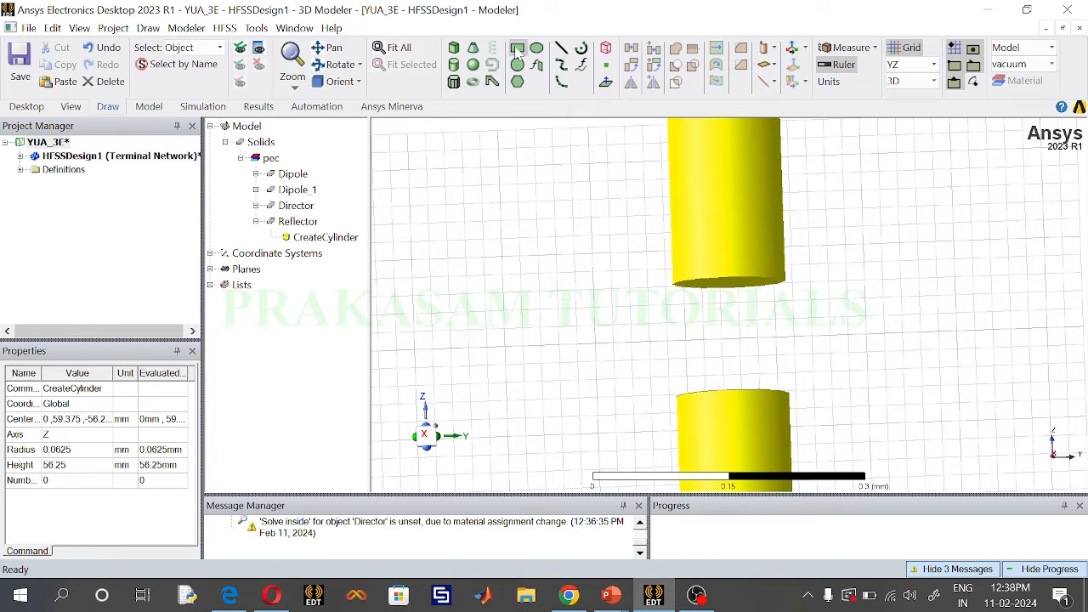
{"action": "left_click", "coordinate": [556, 254]}
{"action": "left_click", "coordinate": [633, 381]}
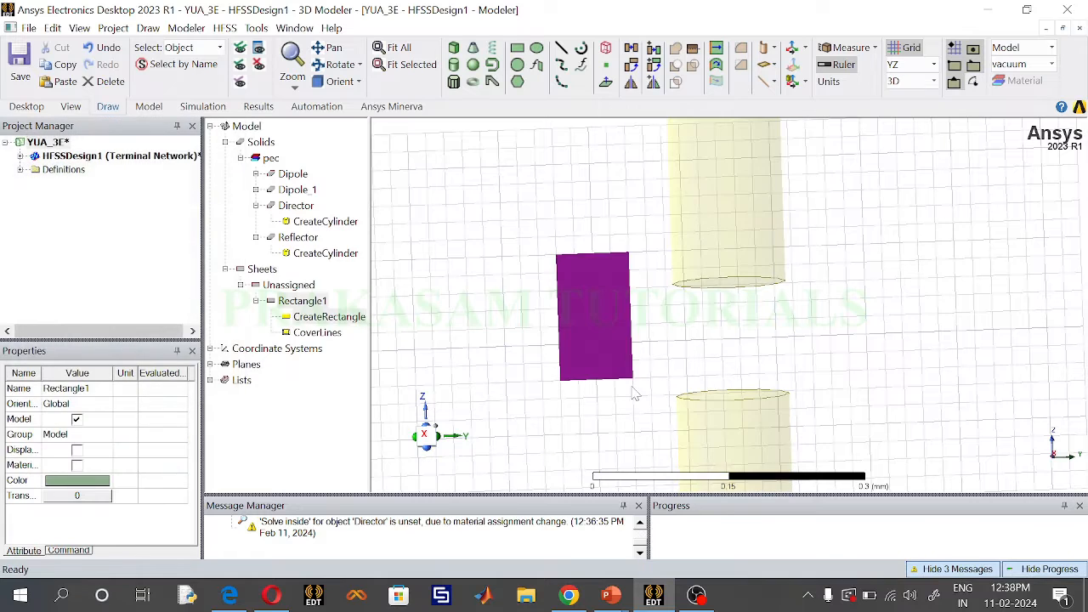
Rename the new rectangle as PORT and colour it light violet-blue.
{"action": "double_click", "coordinate": [323, 302]}
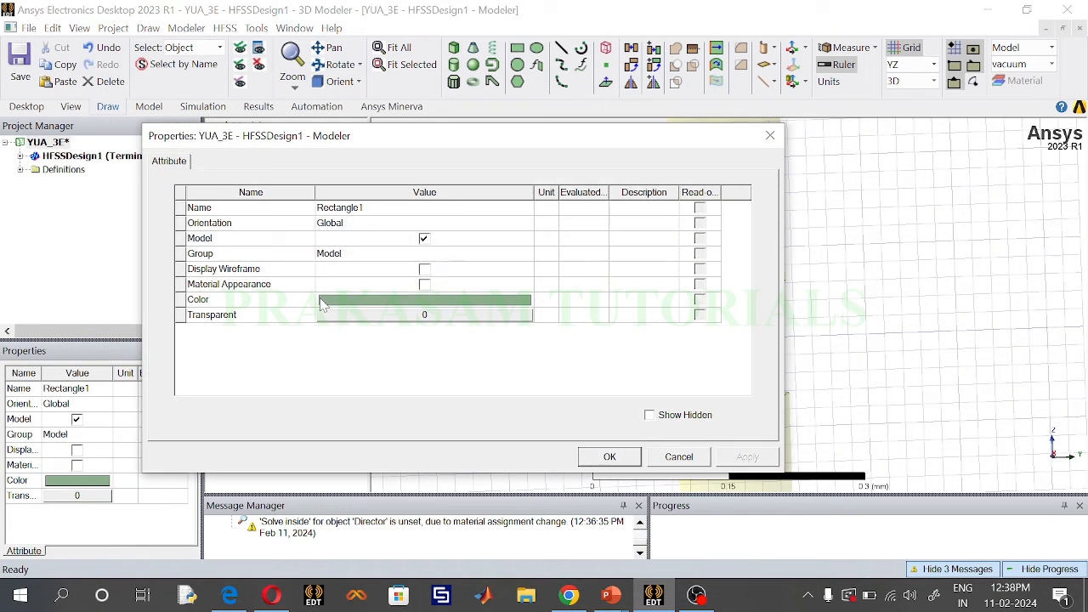
{"action": "left_click", "coordinate": [361, 209]}
{"action": "type", "text": "PORT"}
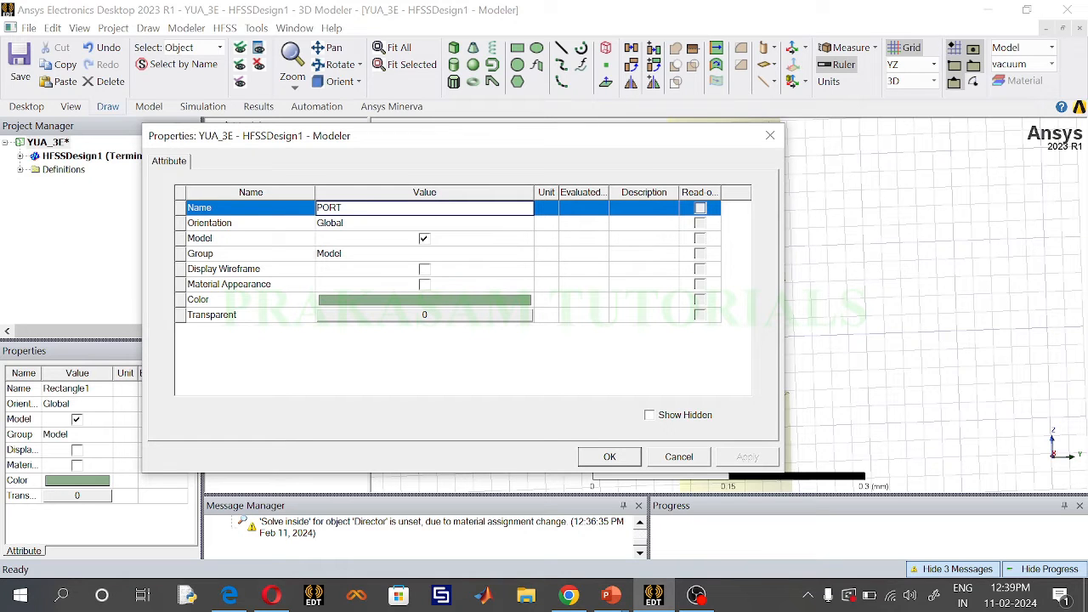
{"action": "left_click", "coordinate": [413, 303]}
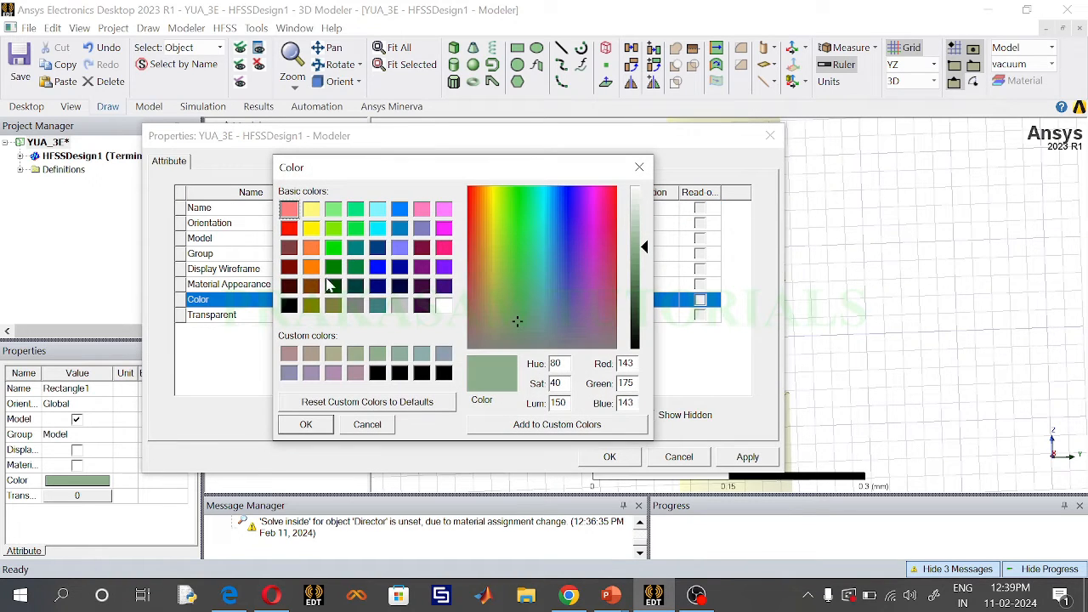
{"action": "left_click", "coordinate": [399, 250]}
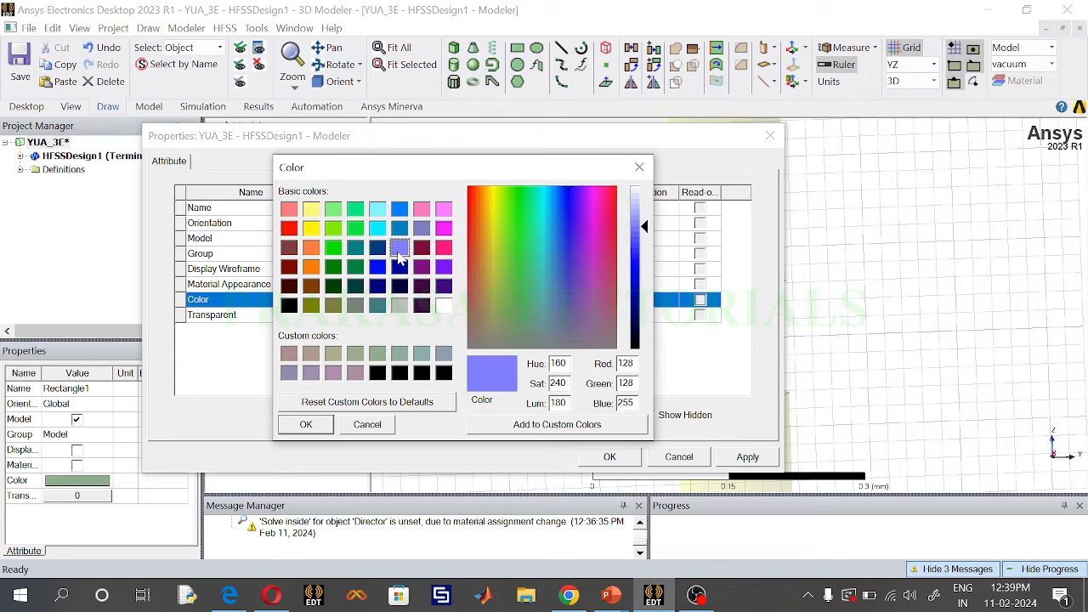
{"action": "left_click", "coordinate": [326, 424]}
{"action": "left_click", "coordinate": [595, 457]}
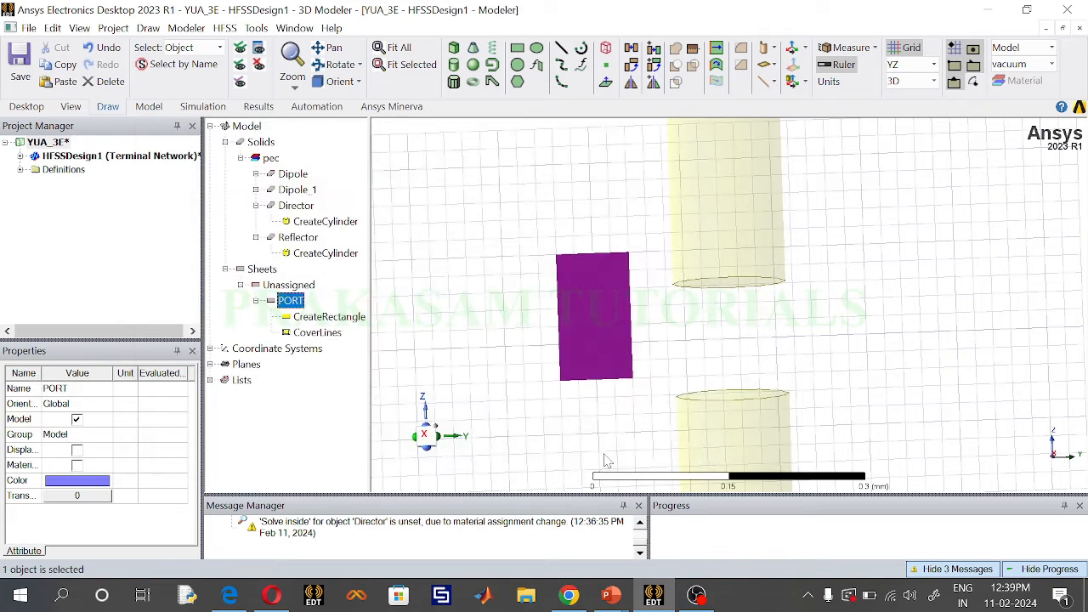
Set both the YSize and the ZSize of the PORT rectangle to 0.125 mm.
{"action": "double_click", "coordinate": [306, 320]}
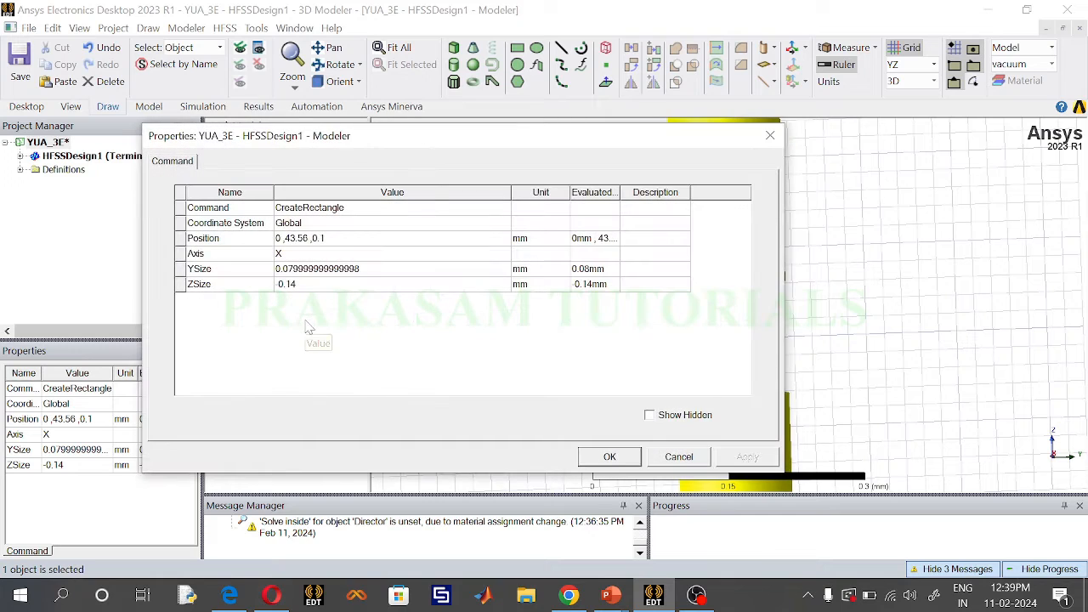
{"action": "left_click", "coordinate": [316, 270]}
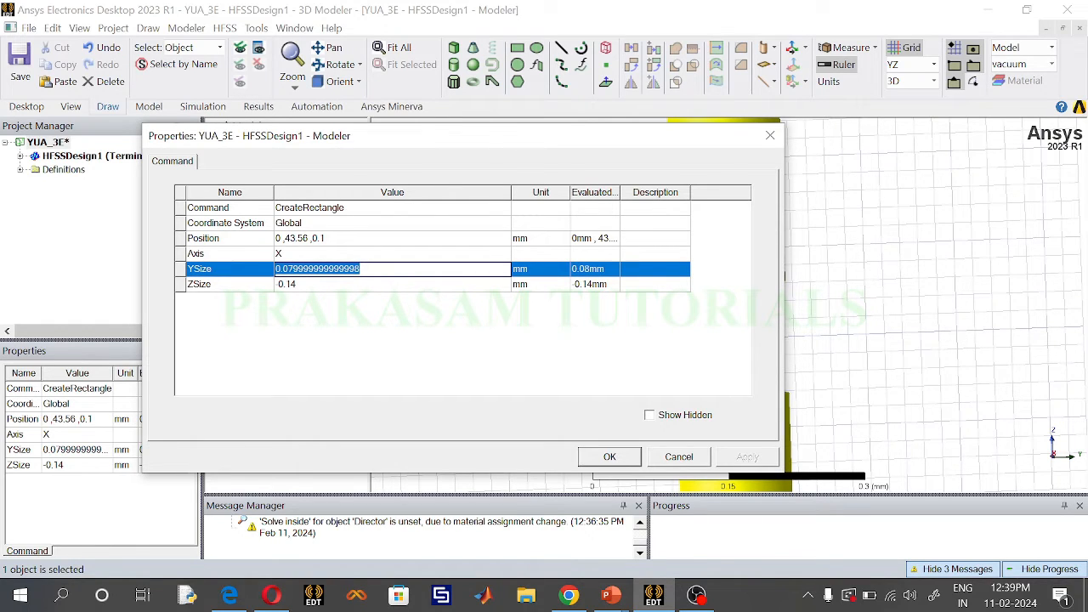
{"action": "type", "text": "0"}
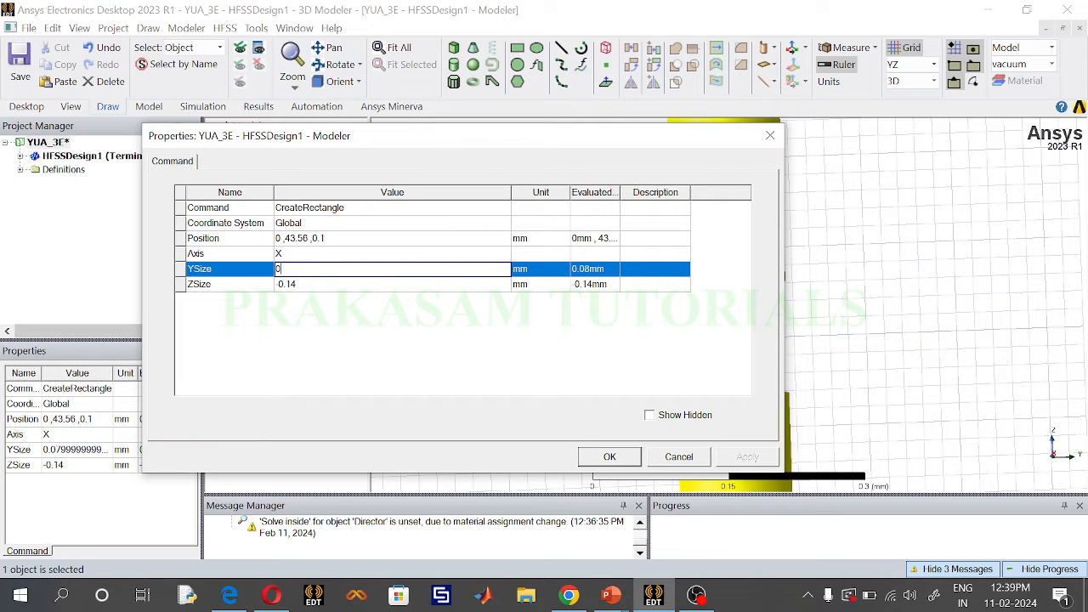
{"action": "type", "text": ".125"}
{"action": "left_click", "coordinate": [318, 286]}
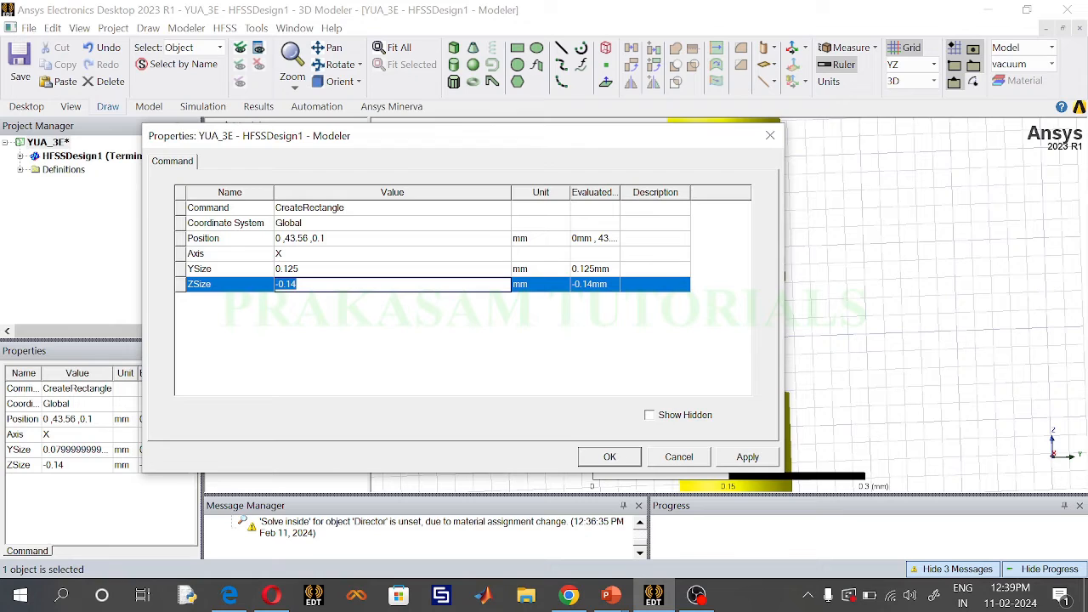
{"action": "type", "text": "0.125"}
Set the PORT rectangle's position to 0, 43.75-0.0625, -0.0625 mm so it sits in the gap between the dipole arms.
{"action": "left_click", "coordinate": [353, 242]}
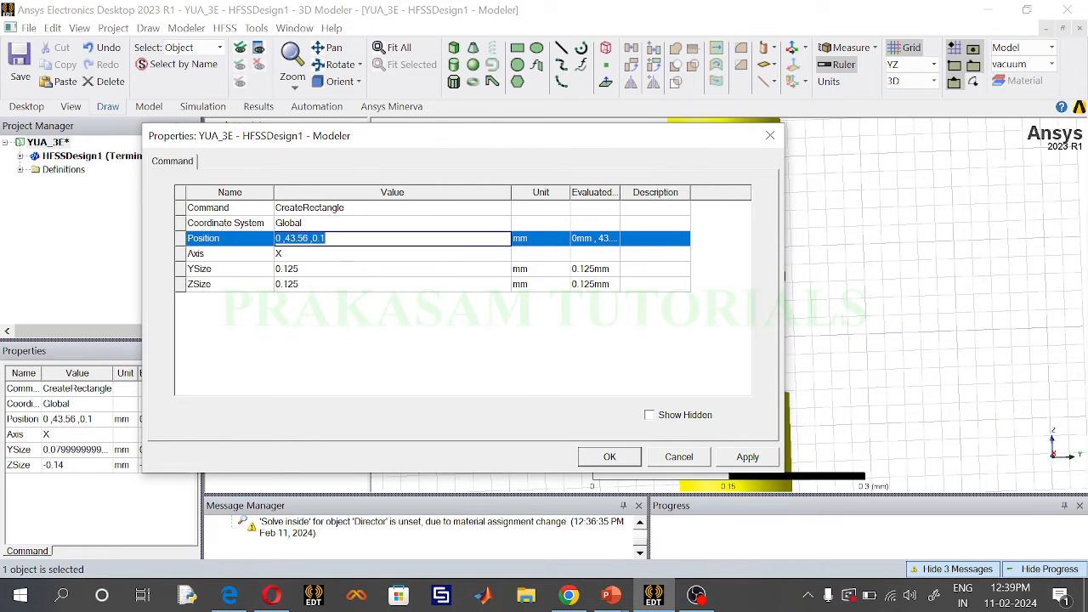
{"action": "type", "text": "0,"}
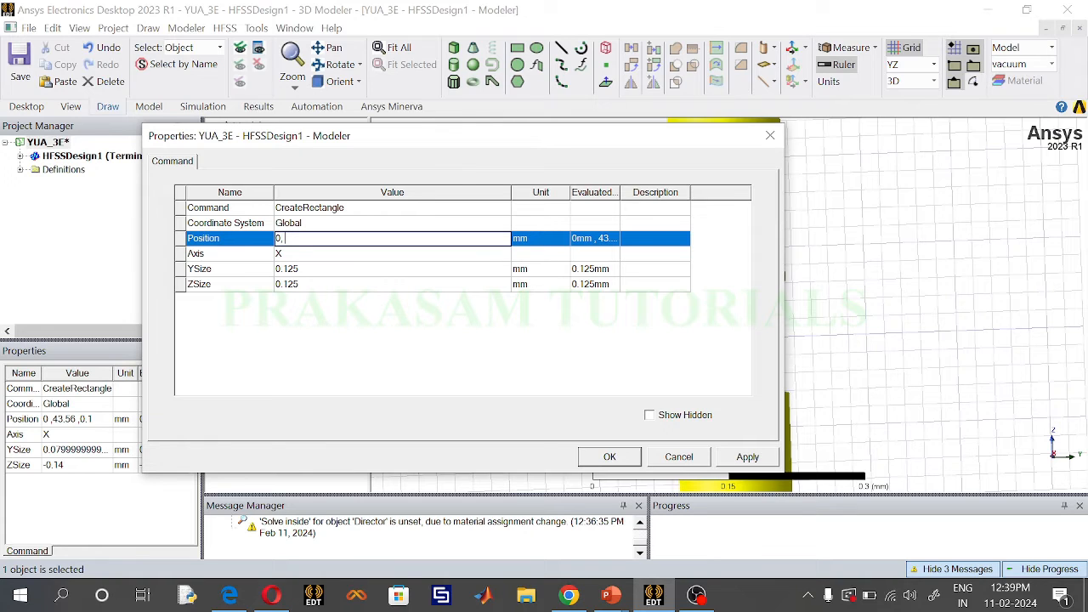
{"action": "left_click_drag", "start_coordinate": [655, 138], "coordinate": [633, 177]}
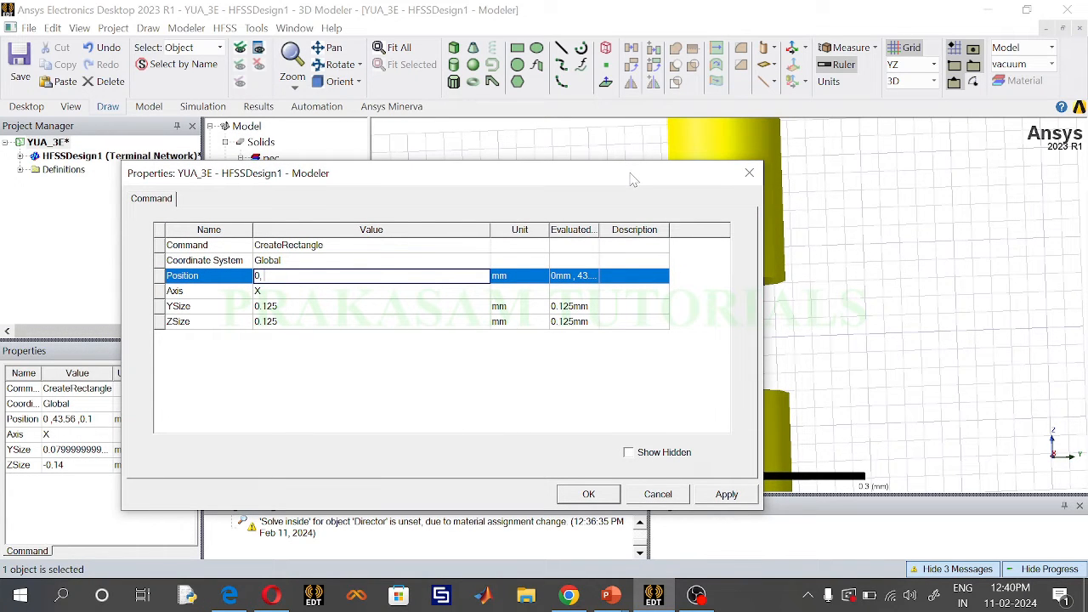
{"action": "left_click_drag", "start_coordinate": [633, 178], "coordinate": [742, 181]}
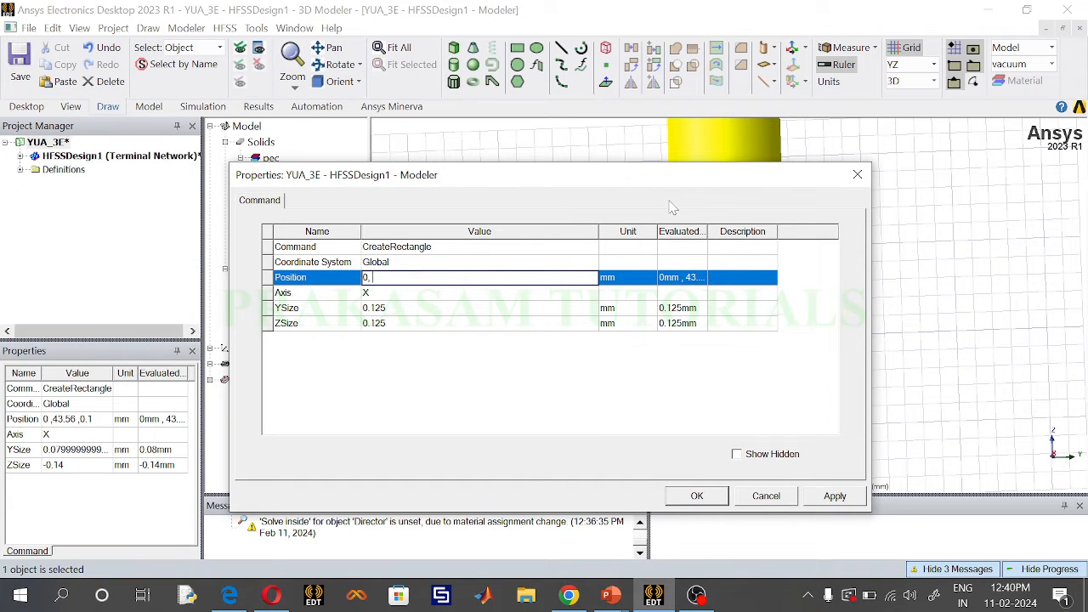
{"action": "type", "text": "43.75,0.0625"}
{"action": "left_click_drag", "start_coordinate": [676, 181], "coordinate": [408, 197]}
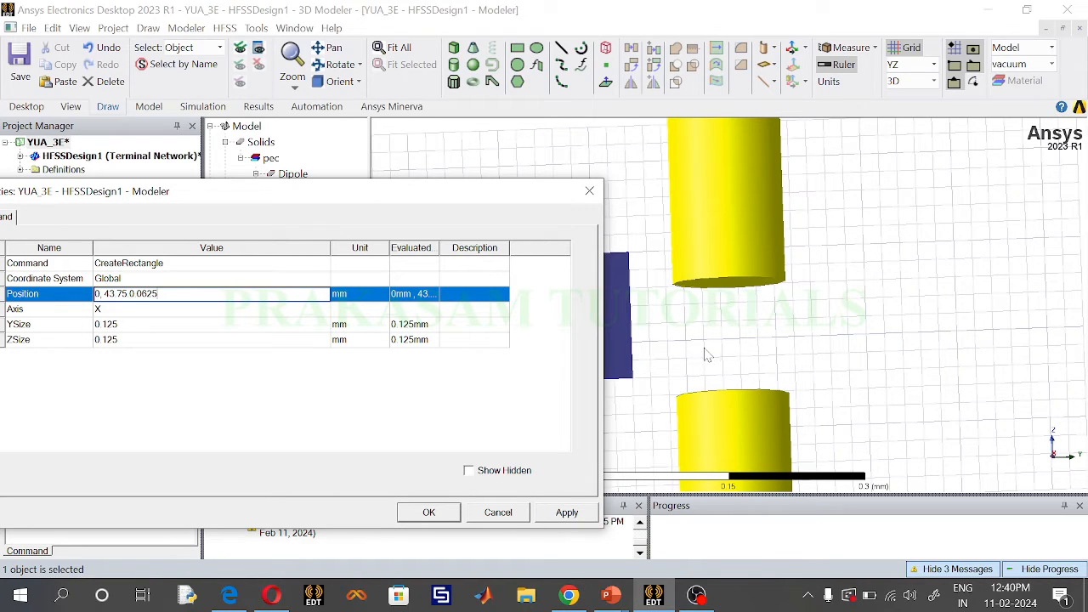
{"action": "left_click_drag", "start_coordinate": [497, 203], "coordinate": [640, 180]}
{"action": "type", "text": ","}
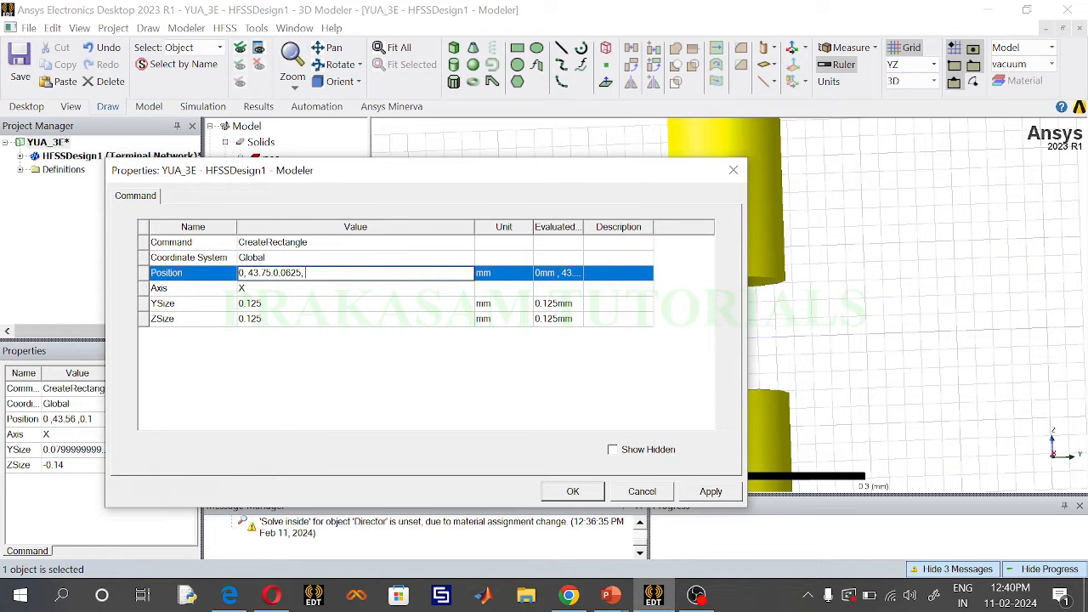
{"action": "type", "text": " 0.0"}
{"action": "left_click", "coordinate": [561, 493]}
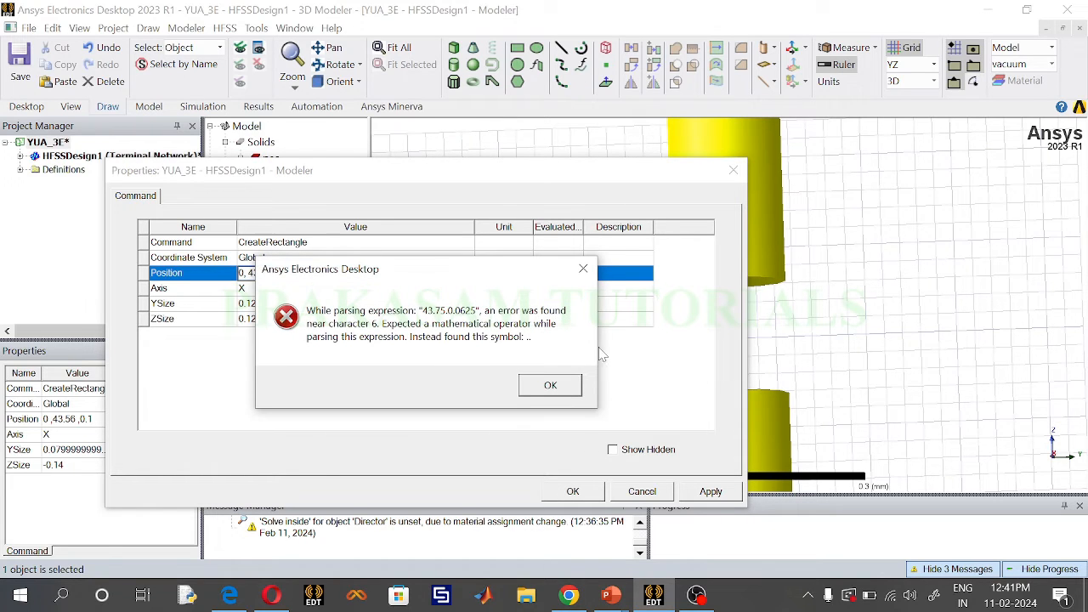
{"action": "left_click", "coordinate": [583, 268]}
{"action": "left_click", "coordinate": [274, 272]}
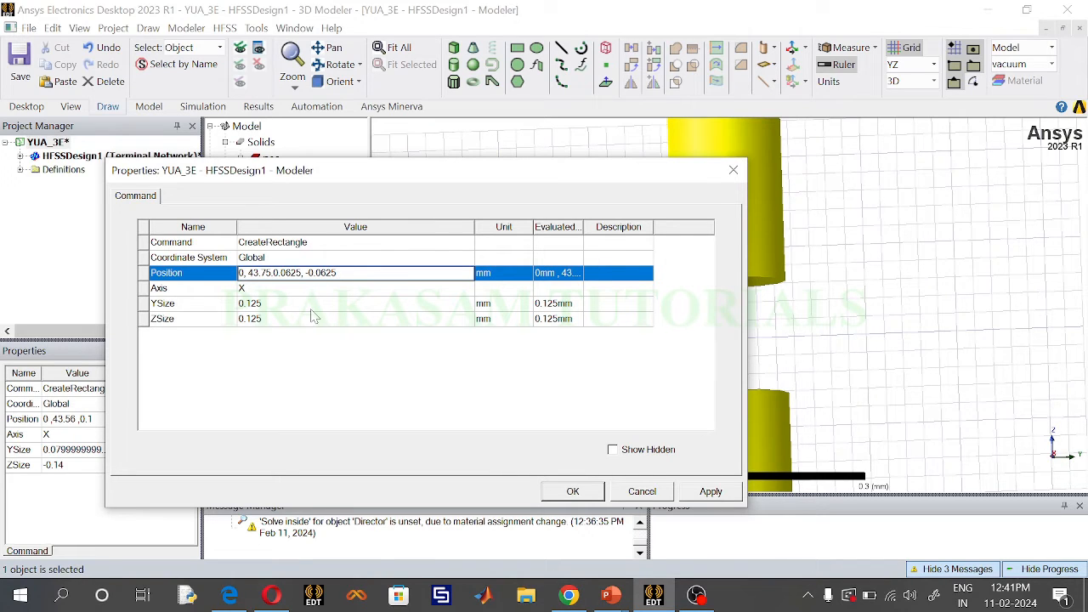
{"action": "type", "text": "-"}
{"action": "left_click", "coordinate": [573, 492]}
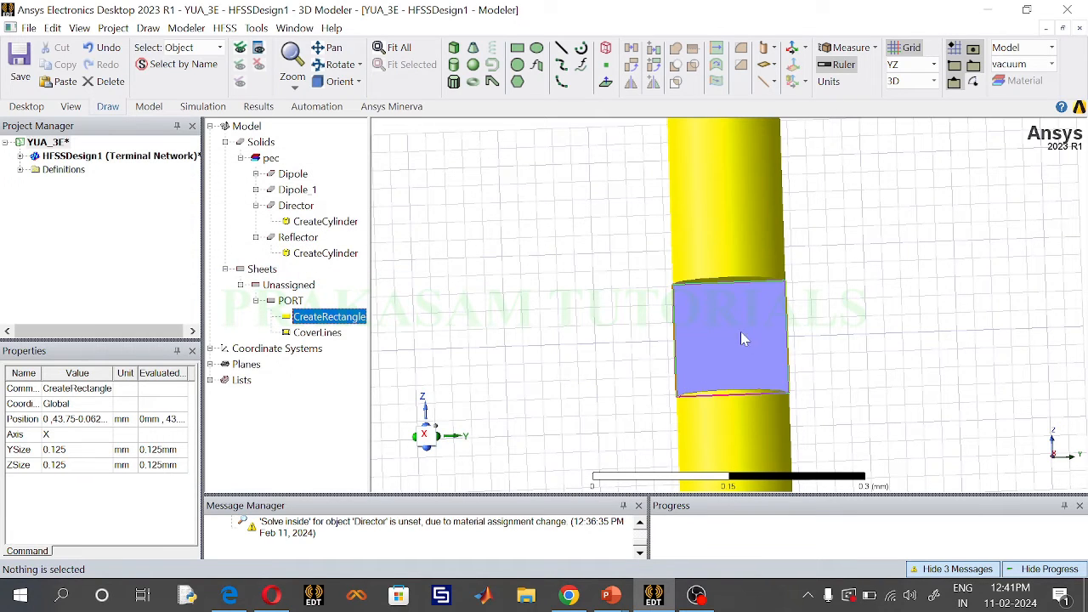
{"action": "scroll", "coordinate": [746, 420], "scroll_direction": "up", "scroll_amount": 5}
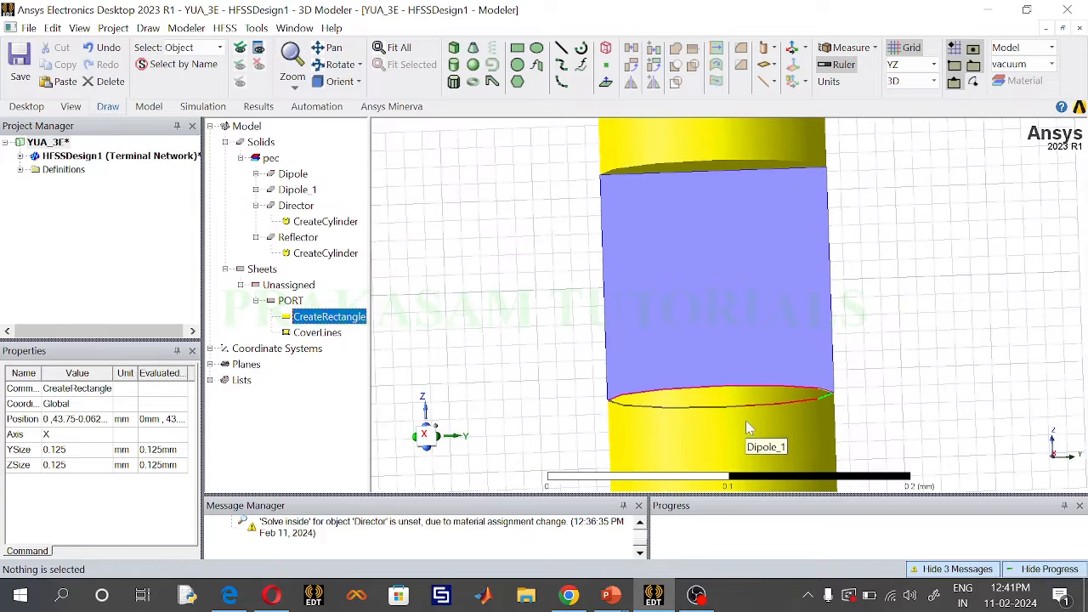
{"action": "left_click", "coordinate": [716, 313]}
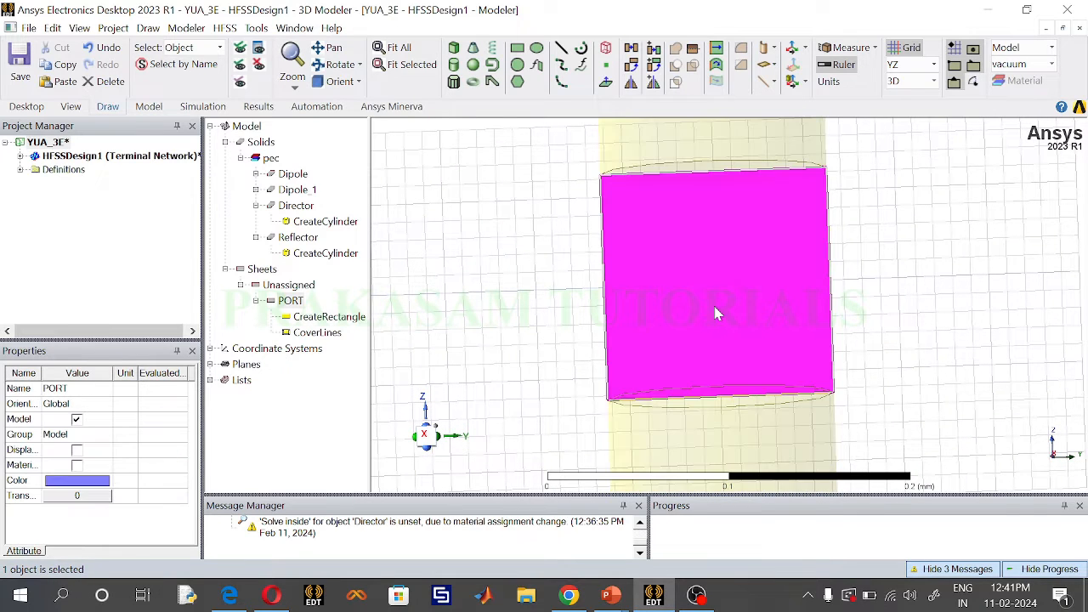
{"action": "right_click", "coordinate": [716, 313]}
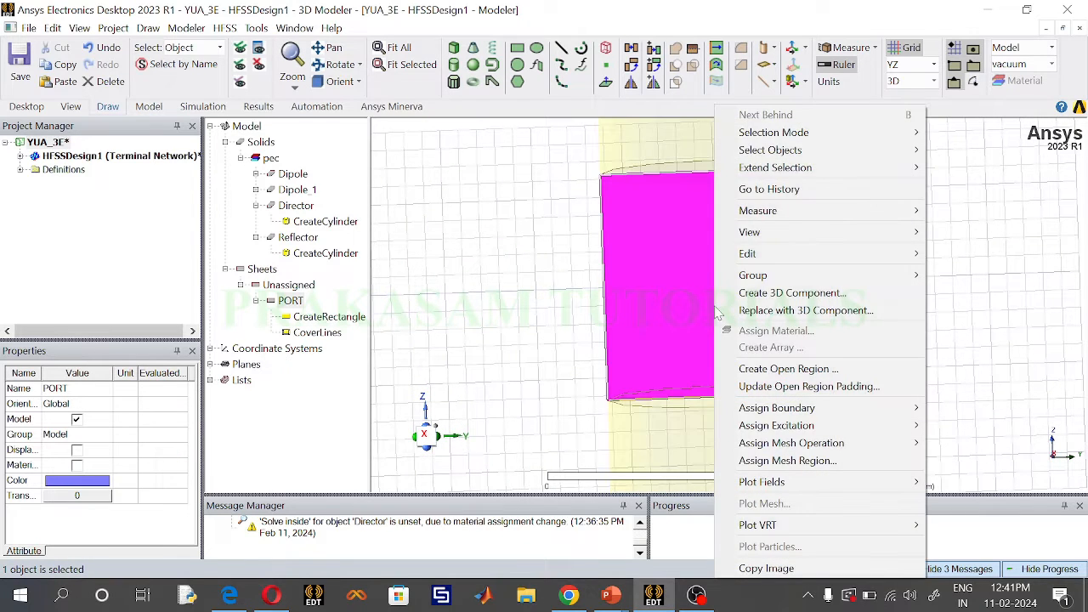
{"action": "mouse_move", "coordinate": [765, 425]}
{"action": "mouse_move", "coordinate": [650, 442]}
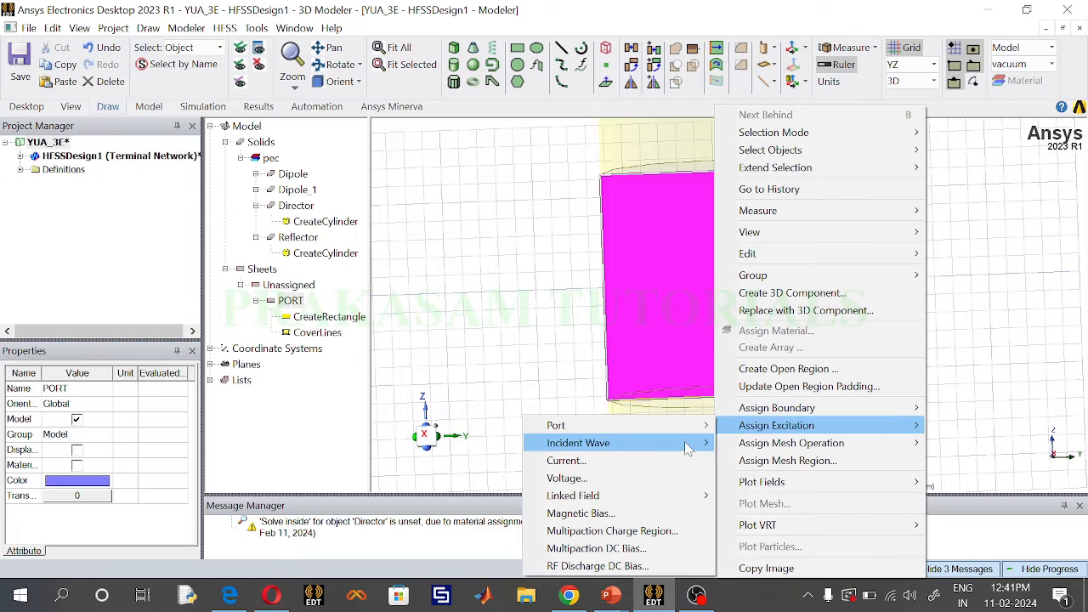
{"action": "mouse_move", "coordinate": [687, 448]}
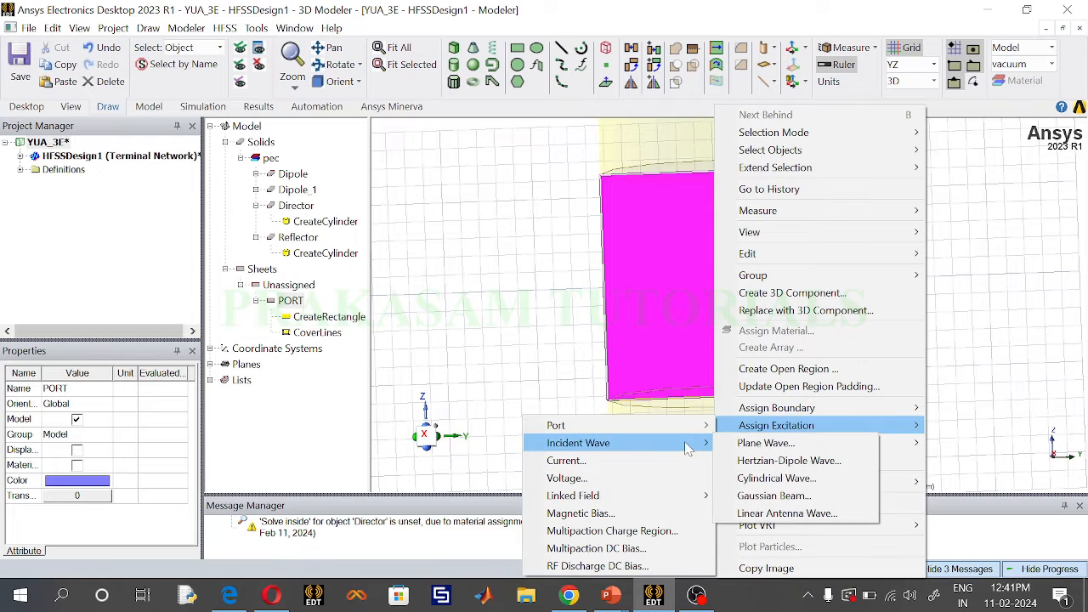
{"action": "left_click", "coordinate": [472, 286]}
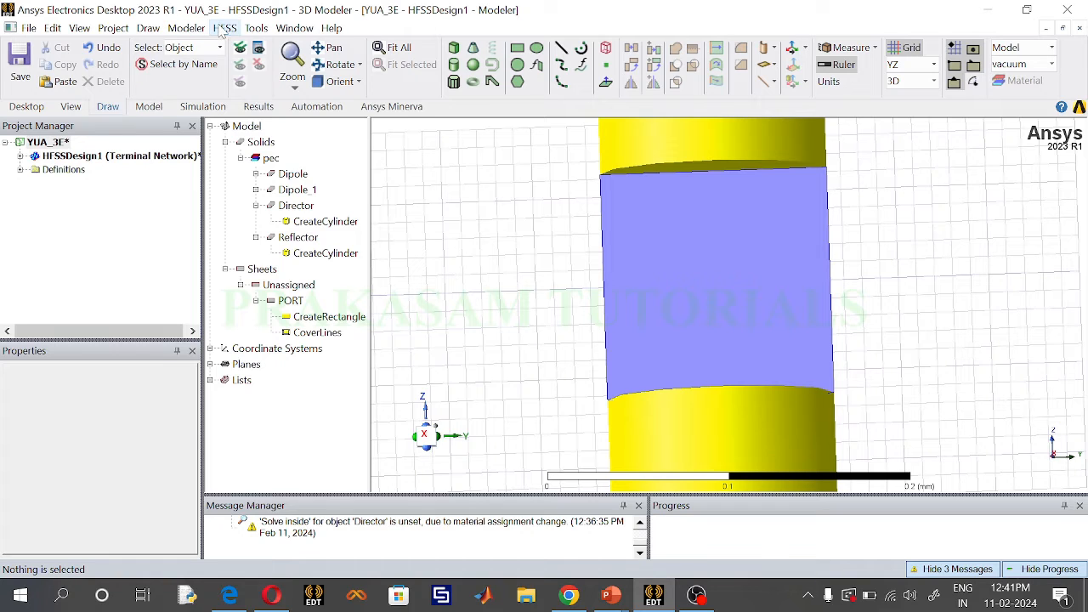
Change the design's solution type from Terminal to Modal network analysis.
{"action": "left_click", "coordinate": [224, 28]}
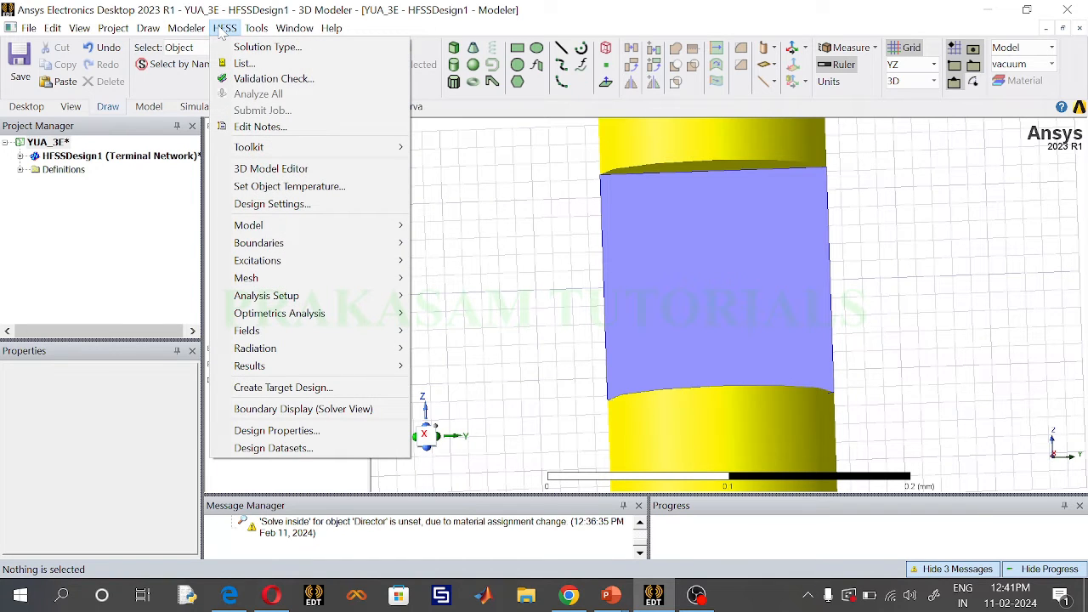
{"action": "left_click", "coordinate": [229, 49]}
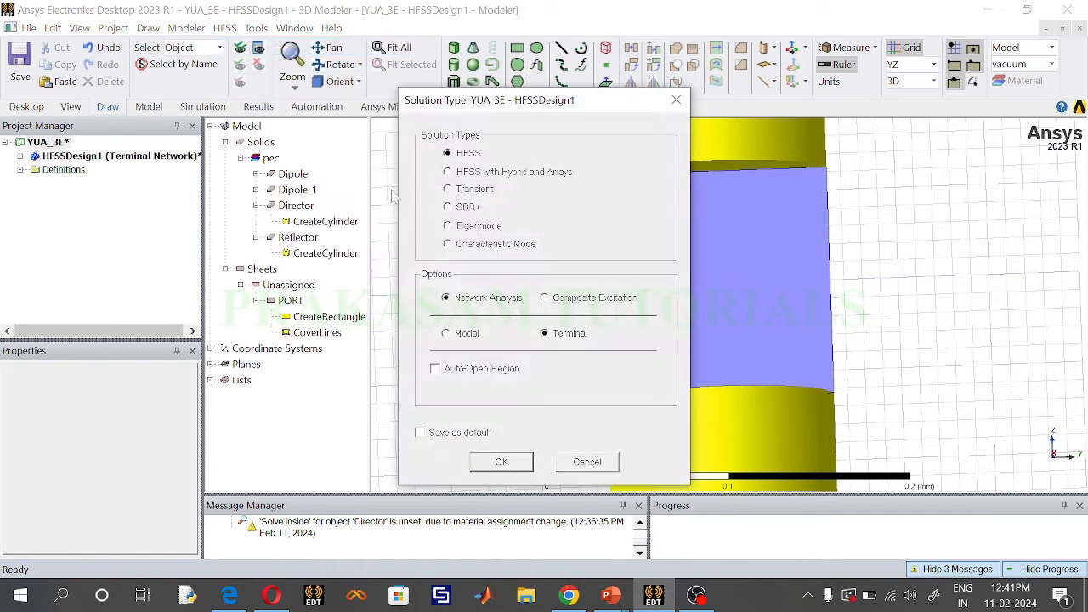
{"action": "left_click", "coordinate": [466, 334]}
{"action": "left_click", "coordinate": [501, 463]}
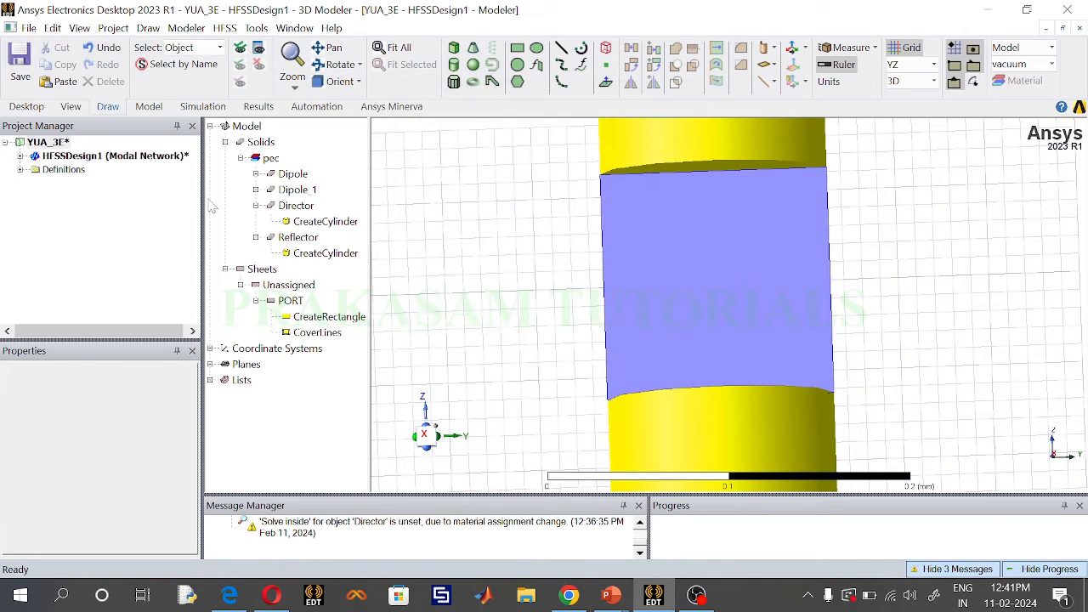
Assign a 50 ohm lumped port to the PORT rectangle, with an integration line from its lower edge midpoint to its upper edge midpoint.
{"action": "left_click", "coordinate": [712, 288]}
{"action": "right_click", "coordinate": [712, 288]}
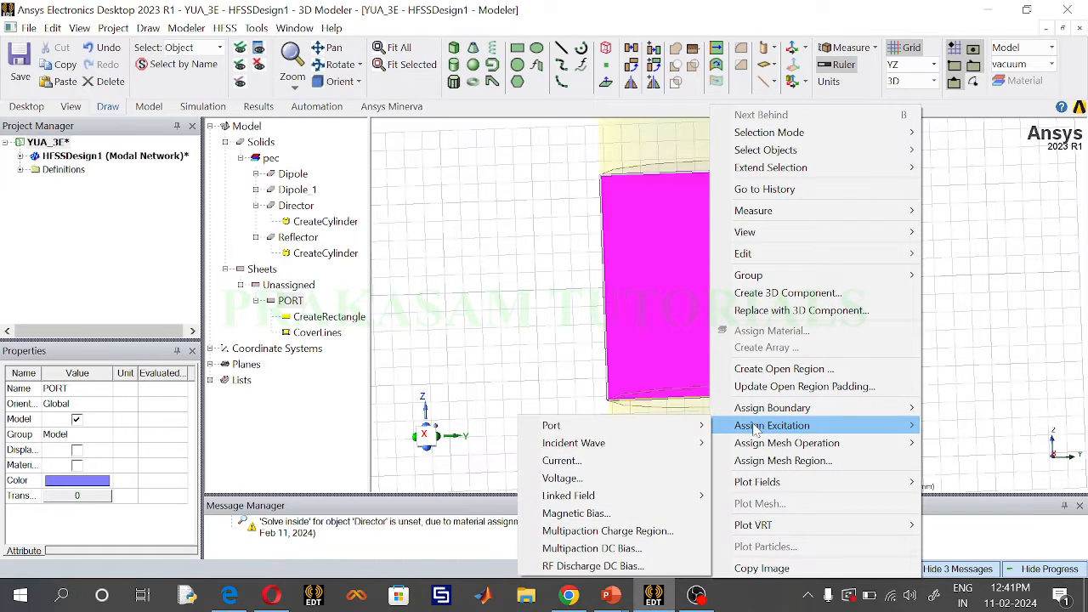
{"action": "mouse_move", "coordinate": [654, 424]}
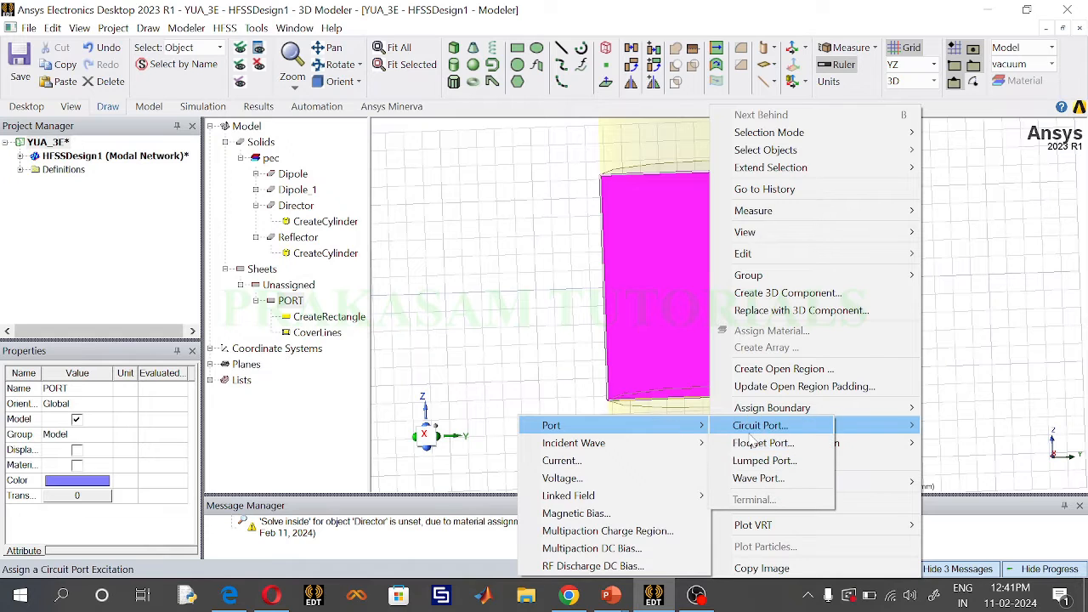
{"action": "left_click", "coordinate": [756, 463]}
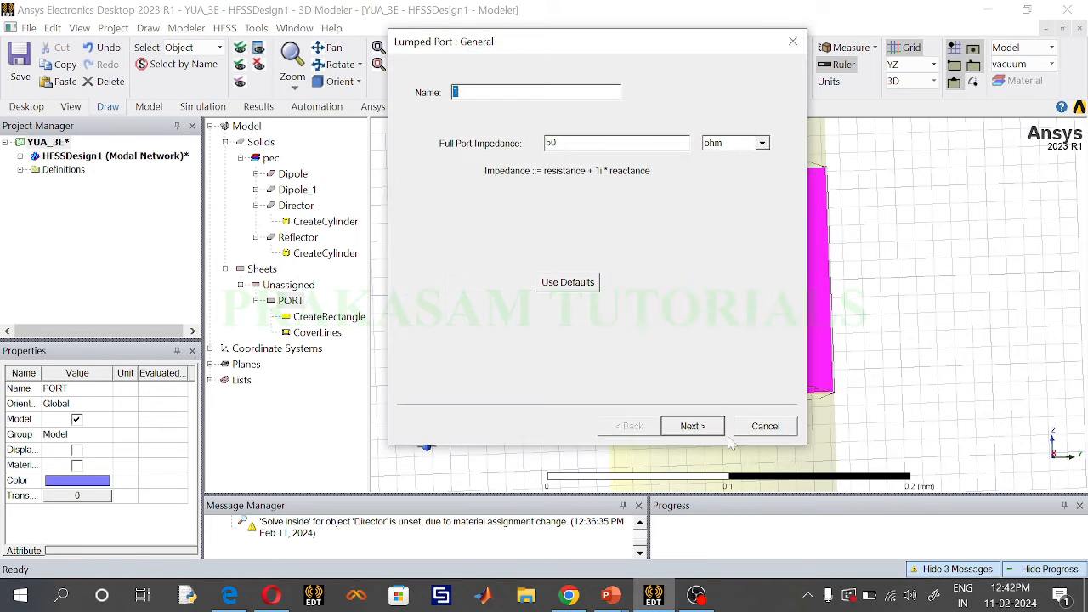
{"action": "left_click", "coordinate": [711, 431]}
{"action": "left_click", "coordinate": [527, 157]}
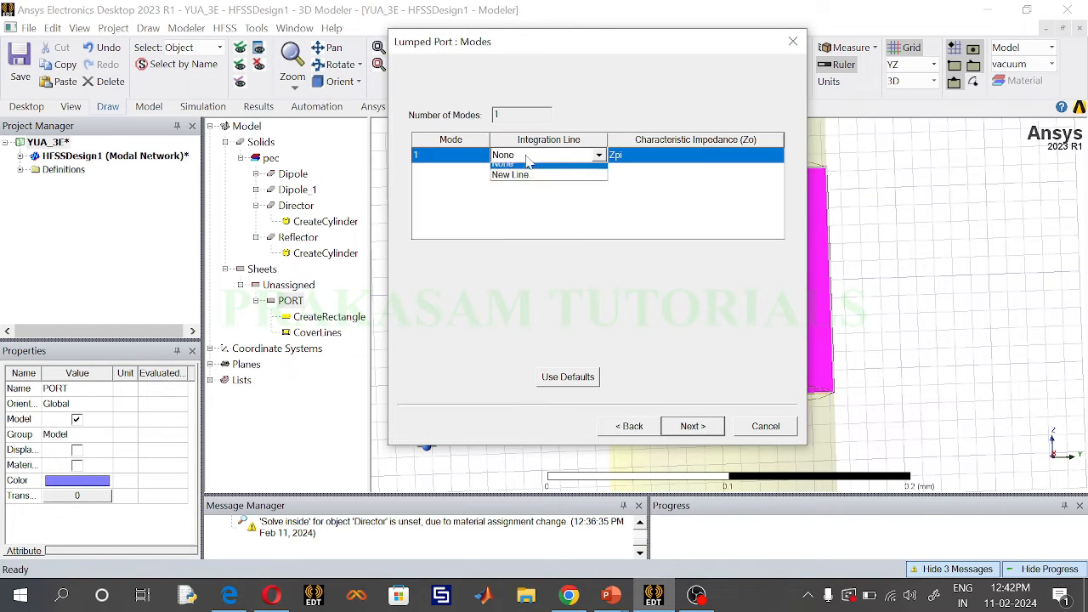
{"action": "left_click", "coordinate": [518, 181]}
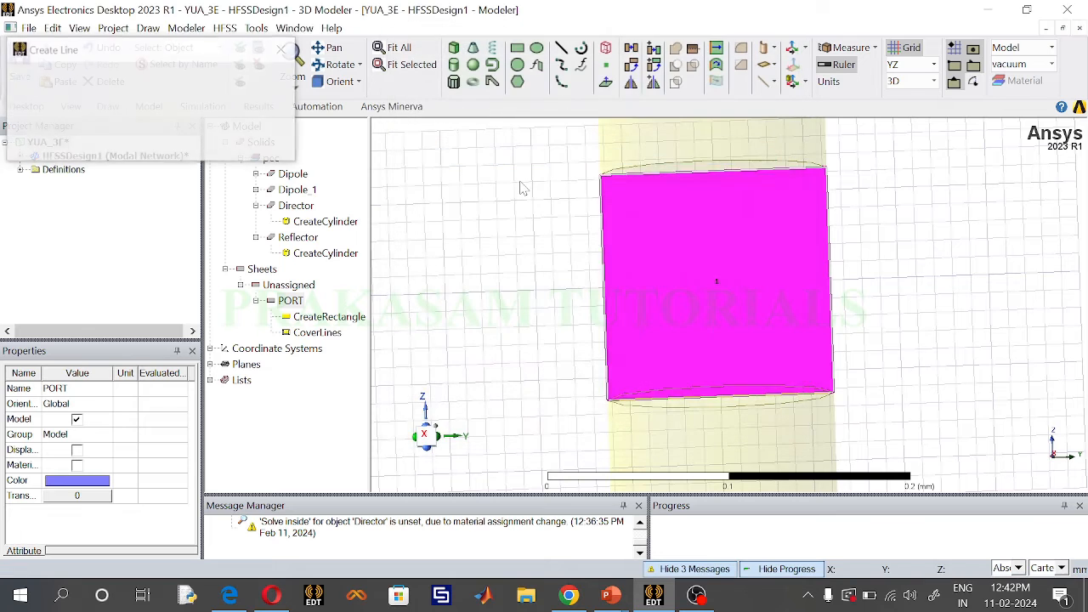
{"action": "left_click", "coordinate": [721, 403]}
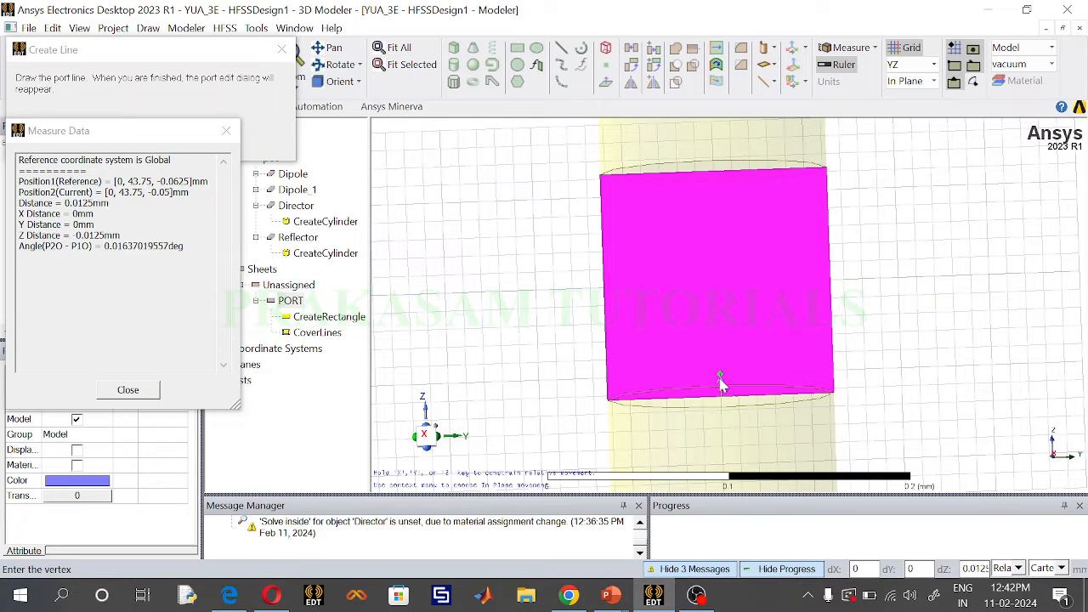
{"action": "left_click", "coordinate": [714, 171]}
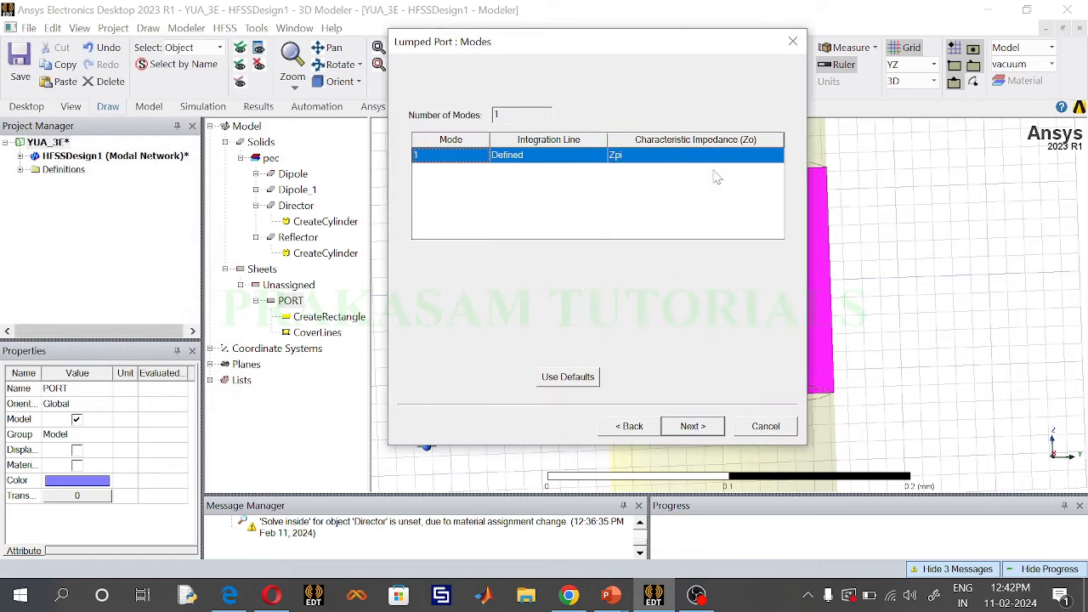
{"action": "left_click", "coordinate": [687, 426]}
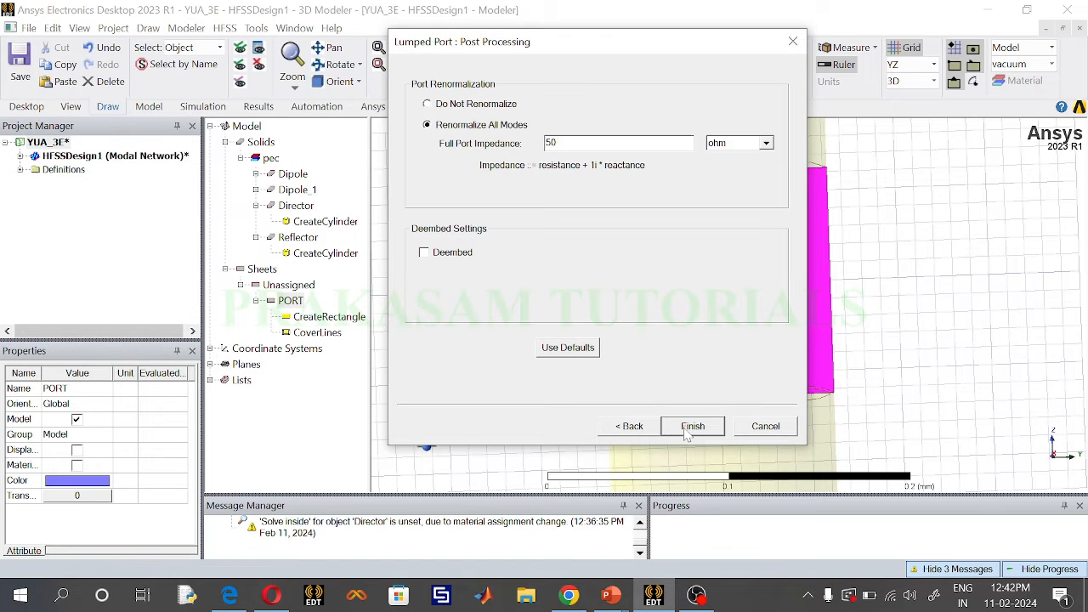
{"action": "left_click", "coordinate": [690, 427]}
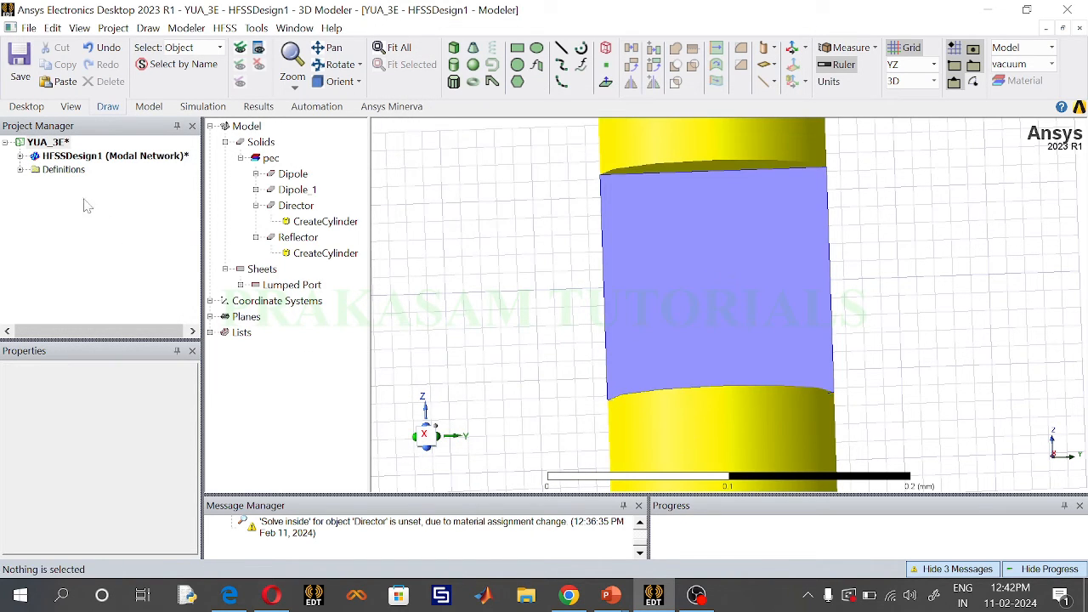
Display lumped port excitation 1 on the model to check its integration line.
{"action": "left_click", "coordinate": [21, 157]}
{"action": "left_click", "coordinate": [36, 210]}
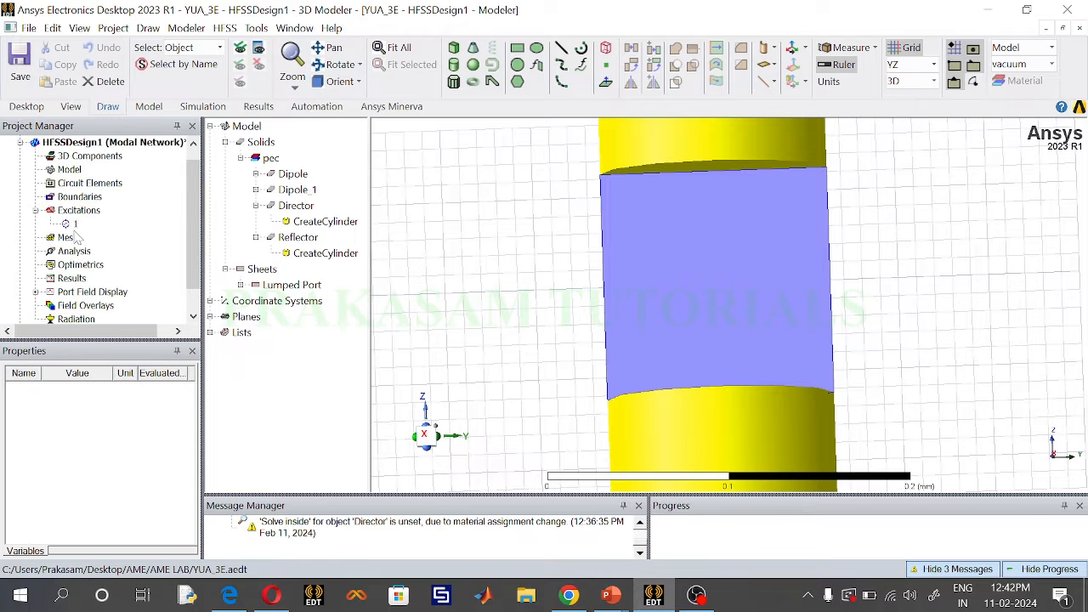
{"action": "left_click", "coordinate": [75, 224]}
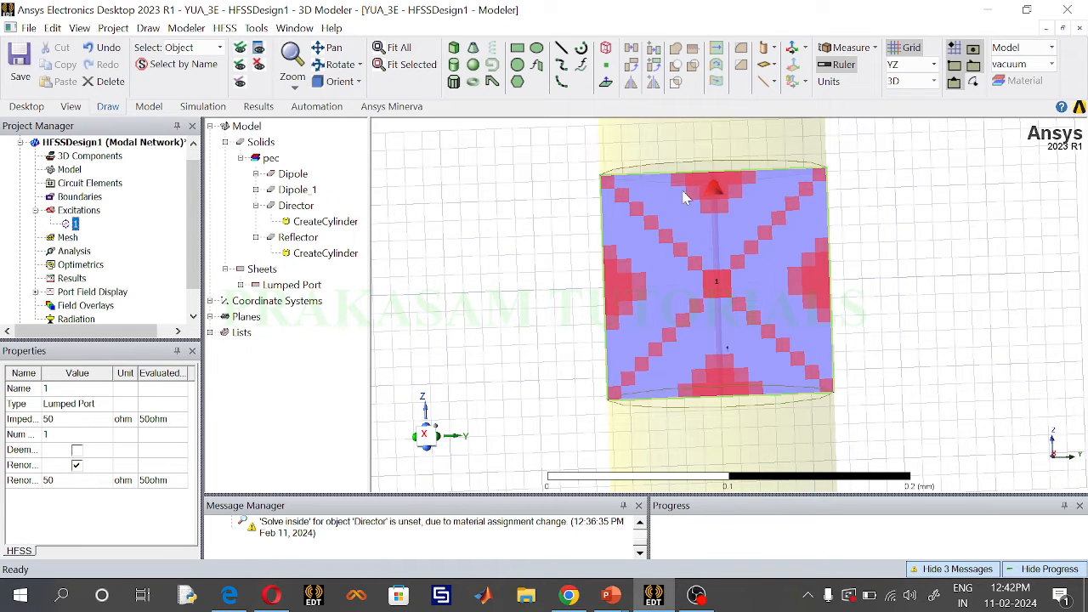
Set the drawing plane to XY and show the whole antenna in an isometric view.
{"action": "left_click", "coordinate": [911, 65]}
{"action": "left_click", "coordinate": [900, 76]}
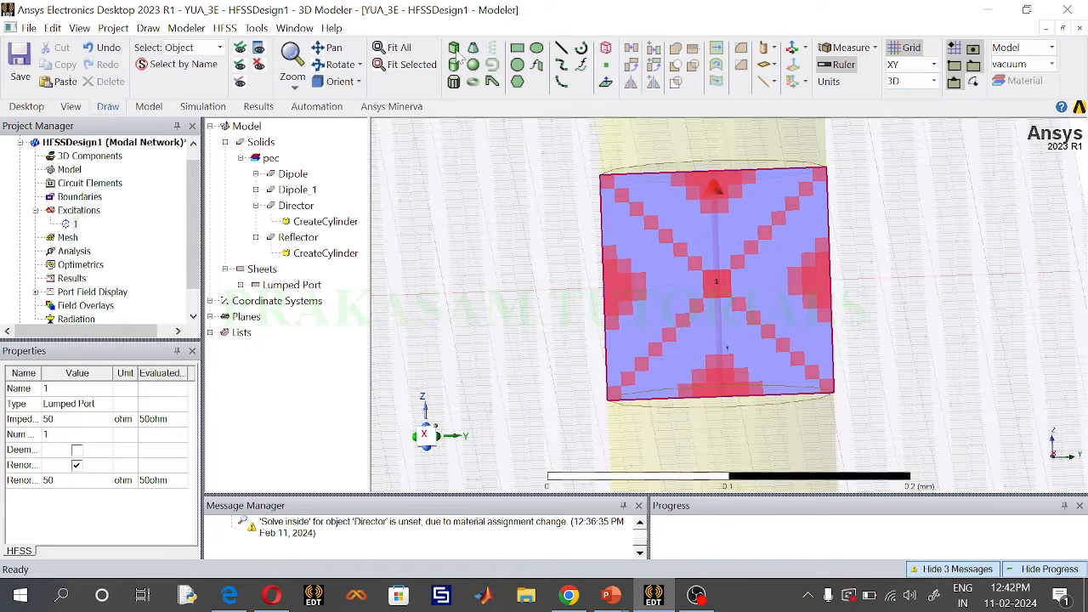
{"action": "left_click", "coordinate": [393, 48]}
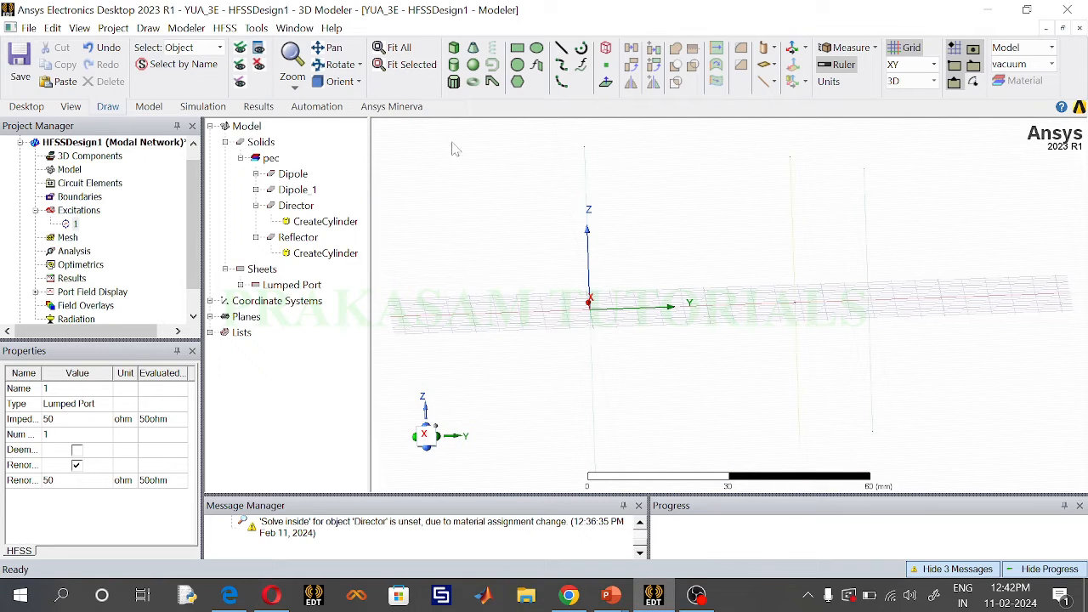
{"action": "left_click", "coordinate": [340, 83]}
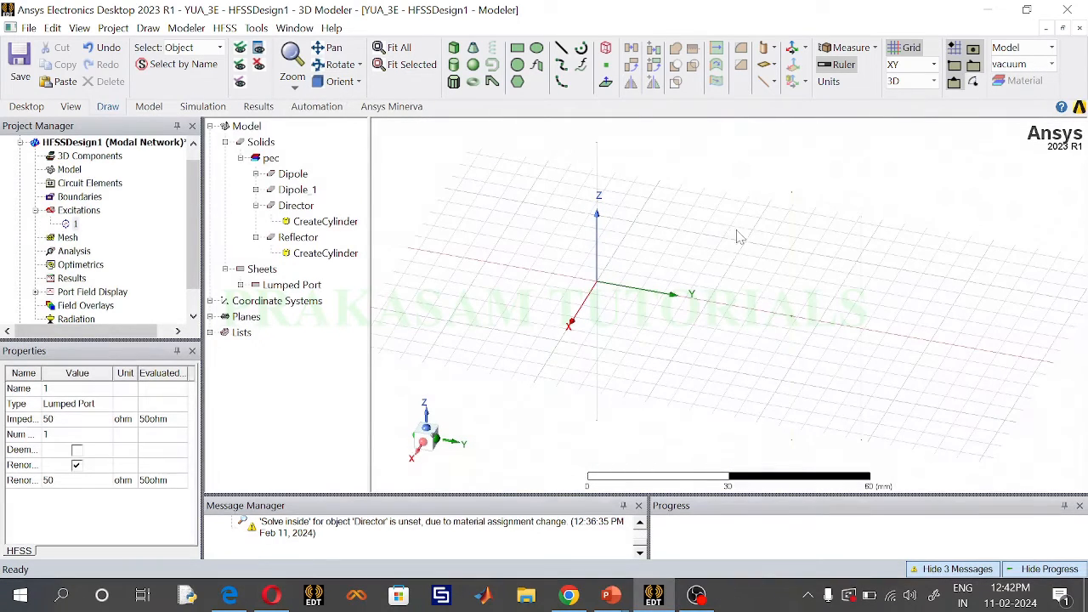
Highlight the Dipole, Dipole_1 and Director solids one by one to check the antenna elements in the model.
{"action": "scroll", "coordinate": [592, 310], "scroll_direction": "up", "scroll_amount": 4}
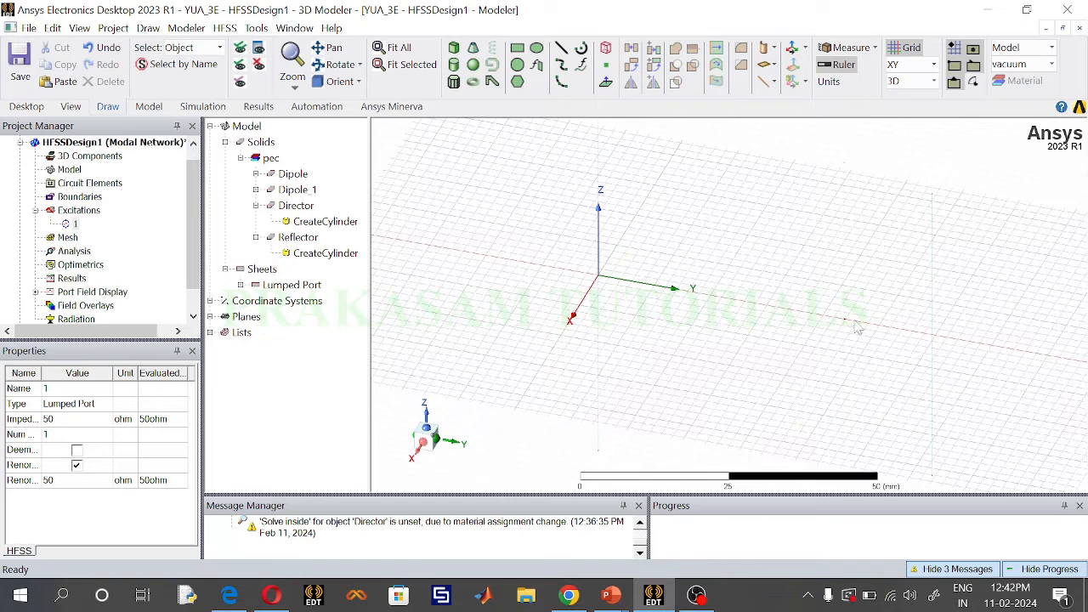
{"action": "scroll", "coordinate": [981, 314], "scroll_direction": "up", "scroll_amount": 2}
{"action": "left_click", "coordinate": [293, 175]}
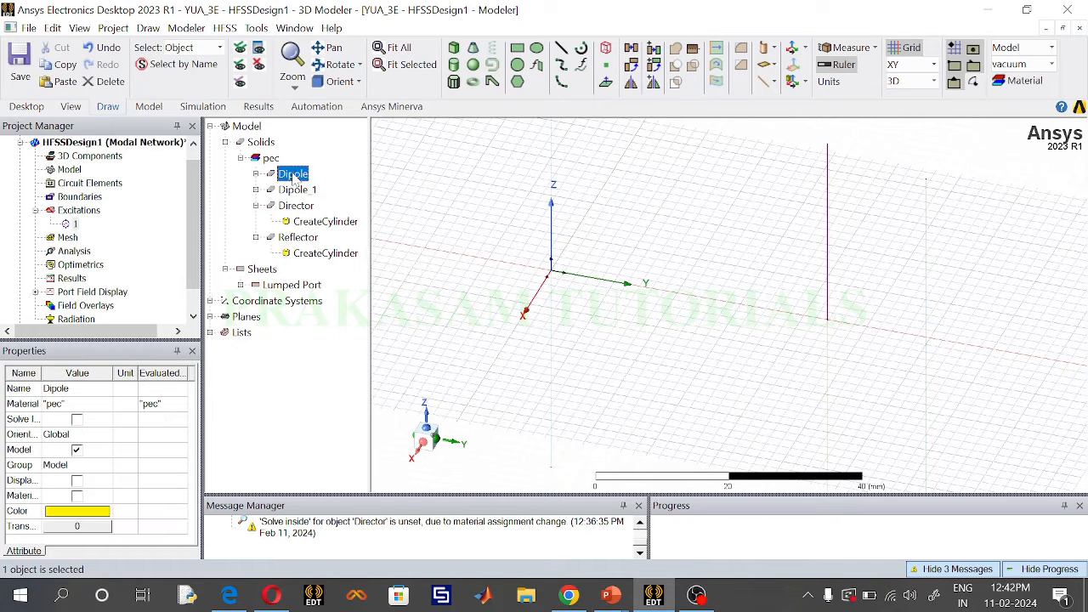
{"action": "left_click", "coordinate": [255, 206]}
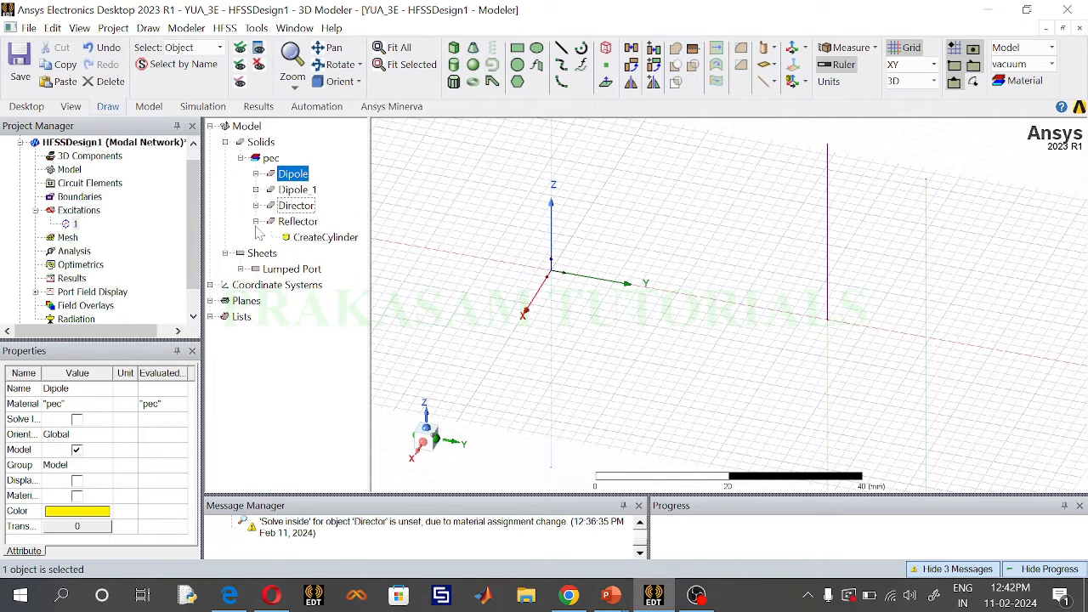
{"action": "left_click", "coordinate": [256, 222]}
{"action": "left_click", "coordinate": [295, 222]}
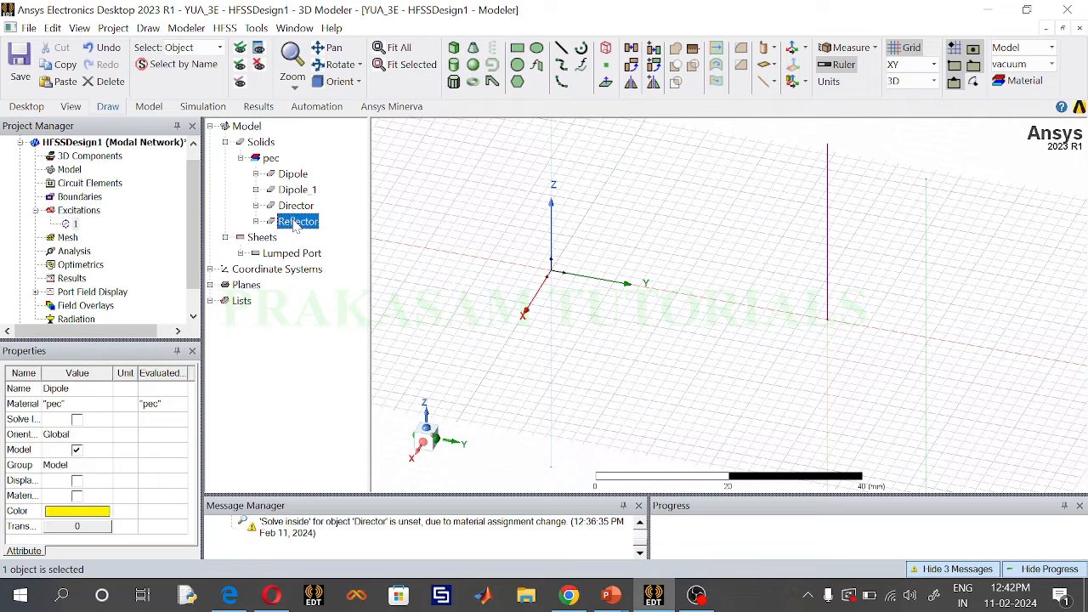
{"action": "left_click", "coordinate": [293, 175]}
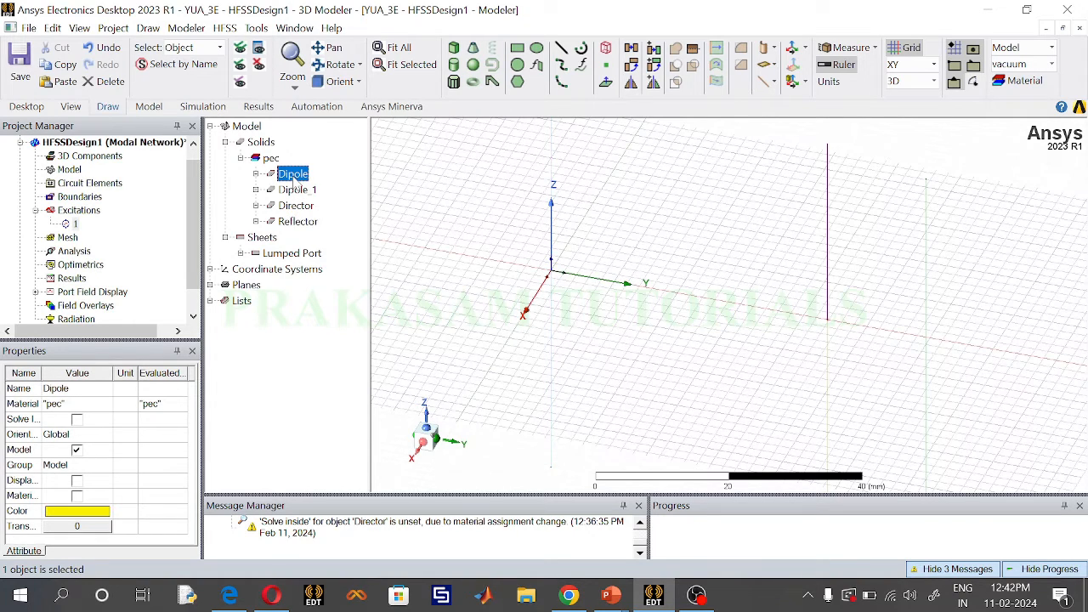
{"action": "left_click", "coordinate": [295, 191]}
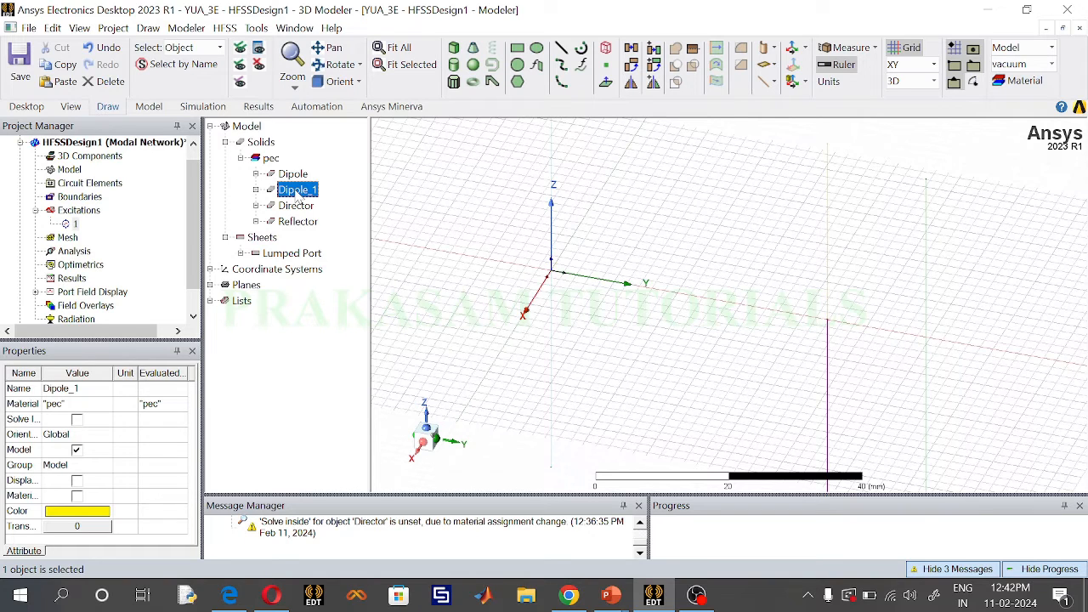
{"action": "left_click", "coordinate": [296, 207]}
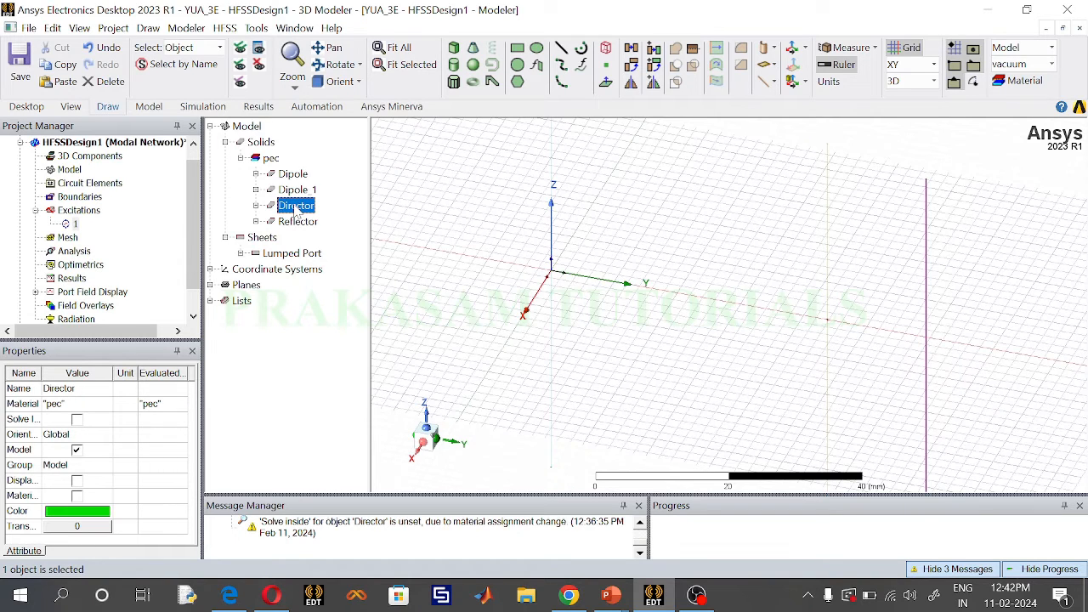
Check the PORT sheet under Lumped Port, then collapse the sheet and Excitations branches.
{"action": "left_click", "coordinate": [241, 253]}
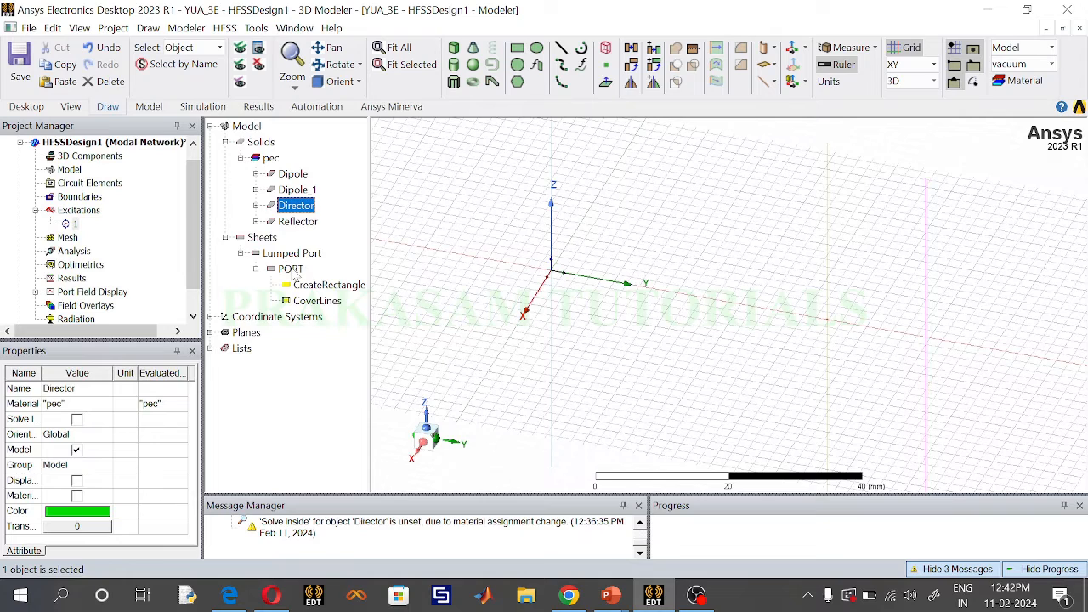
{"action": "left_click", "coordinate": [290, 270]}
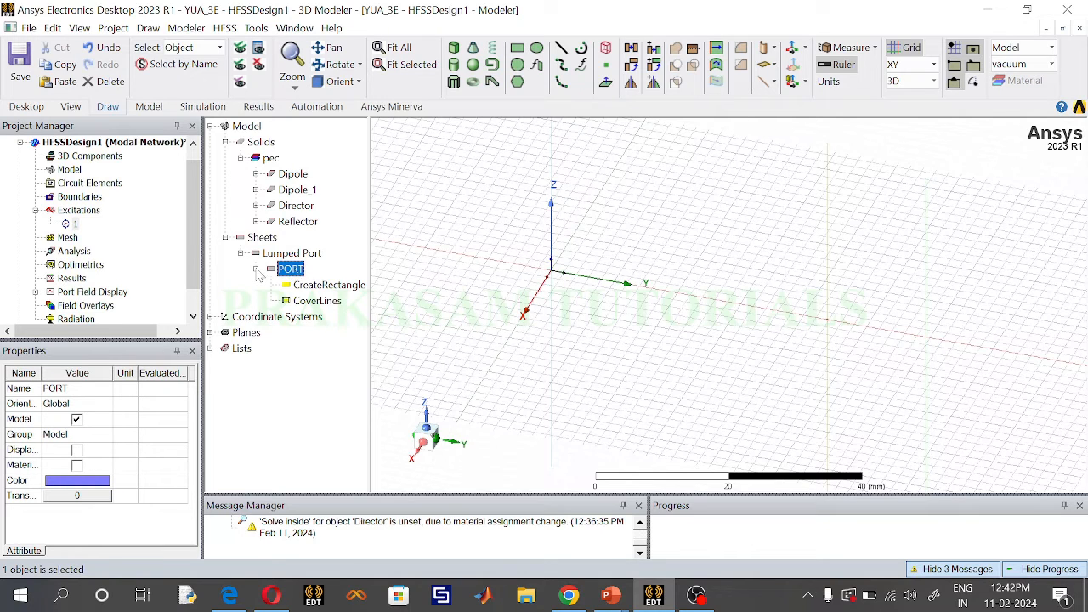
{"action": "left_click", "coordinate": [256, 269]}
{"action": "left_click", "coordinate": [241, 253]}
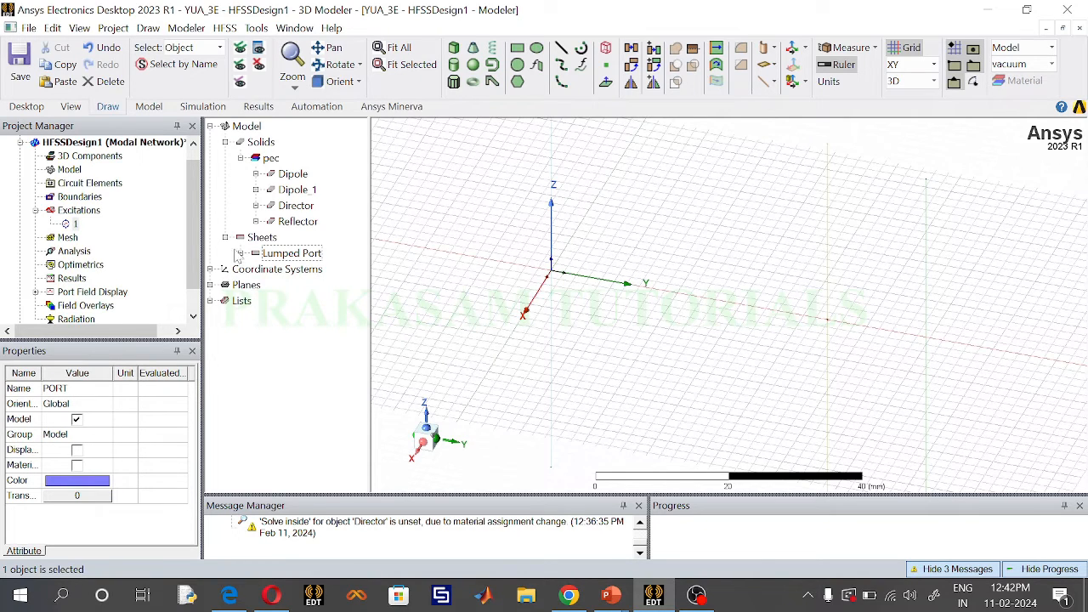
{"action": "left_click", "coordinate": [35, 211]}
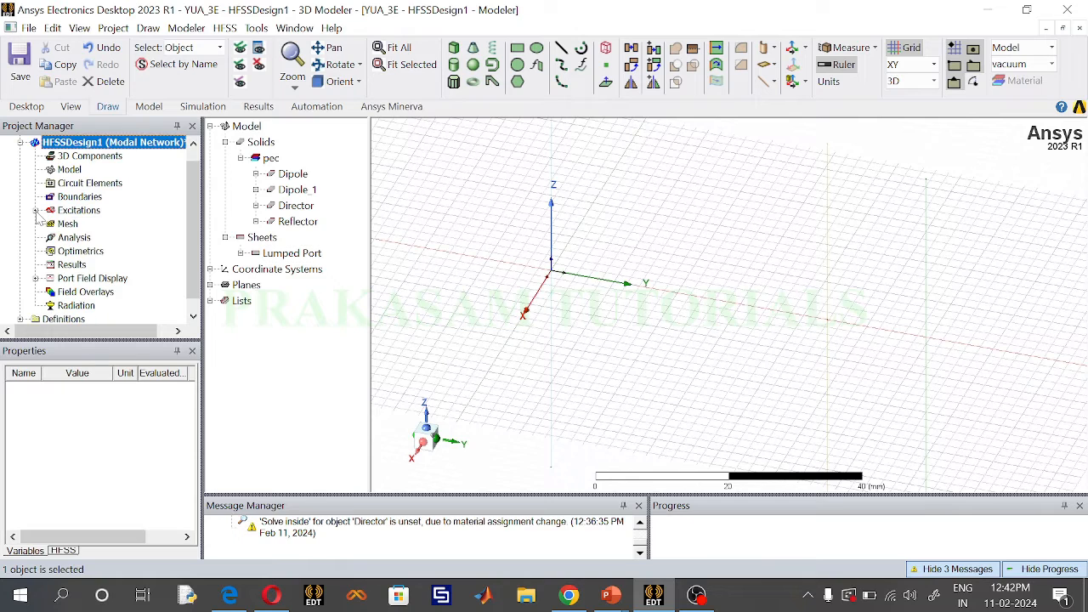
Add an advanced solution setup at 2.4 GHz with a maximum of 12 passes and a maximum Delta S of 0.02.
{"action": "right_click", "coordinate": [74, 238]}
{"action": "mouse_move", "coordinate": [272, 271]}
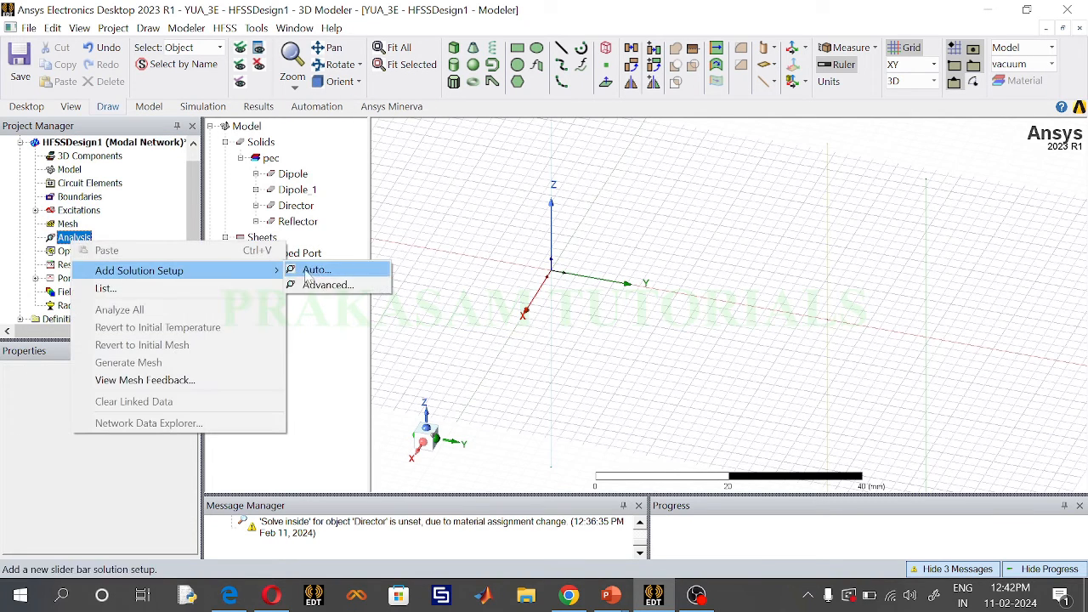
{"action": "left_click", "coordinate": [321, 285]}
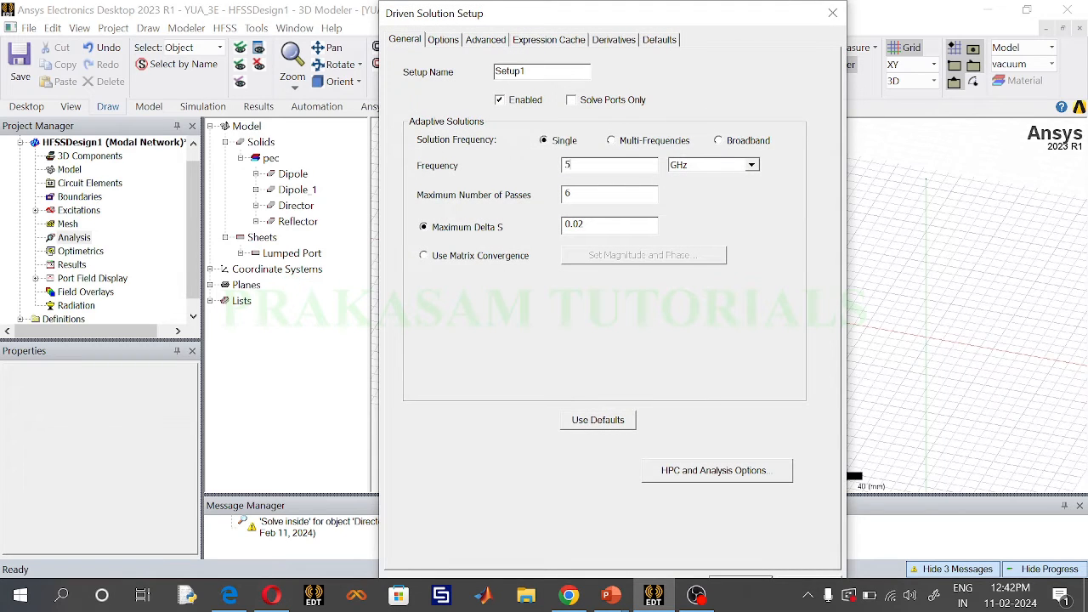
{"action": "type", "text": "2.4"}
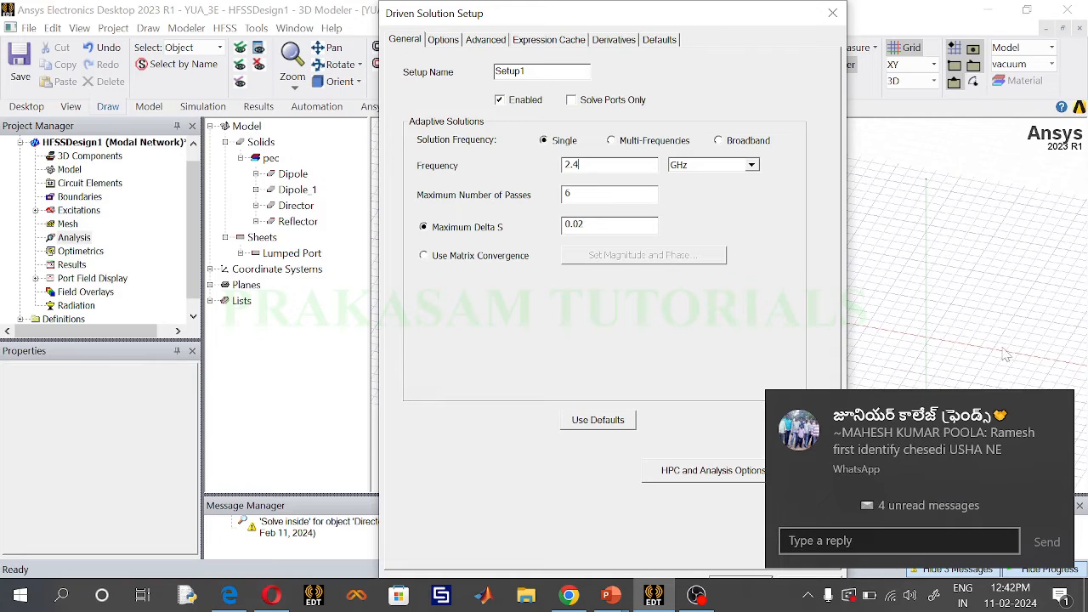
{"action": "left_click", "coordinate": [1056, 405]}
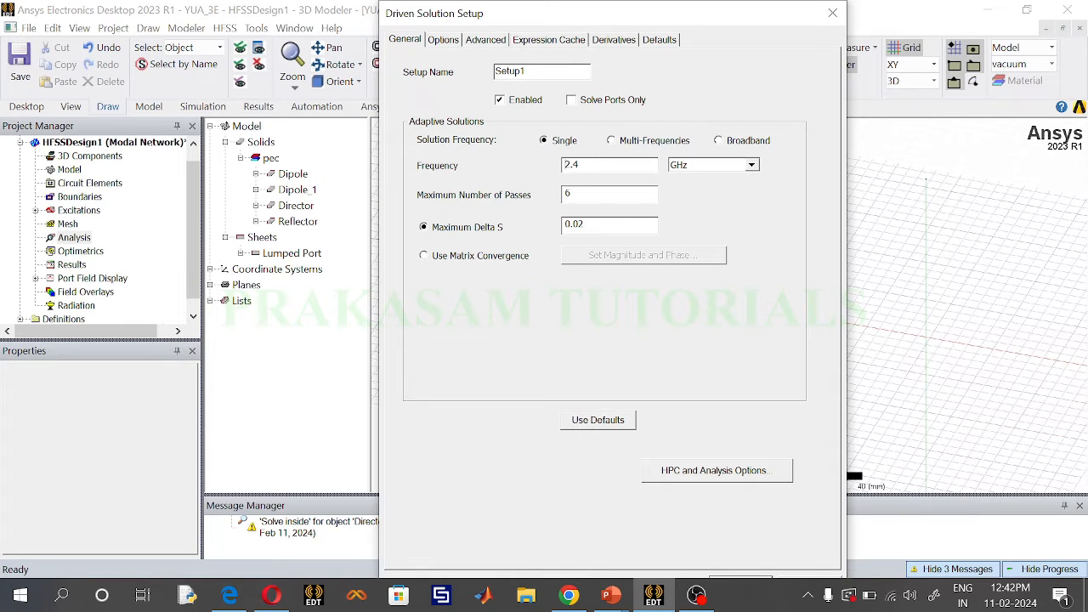
{"action": "type", "text": "12"}
{"action": "left_click_drag", "start_coordinate": [680, 11], "coordinate": [676, 1]}
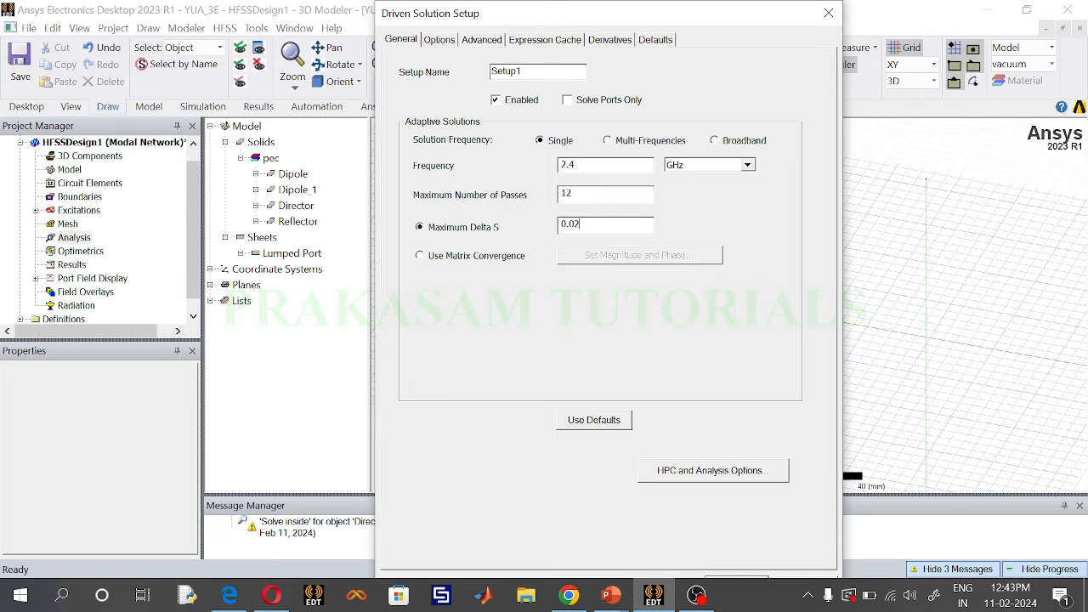
{"action": "key", "text": "Return"}
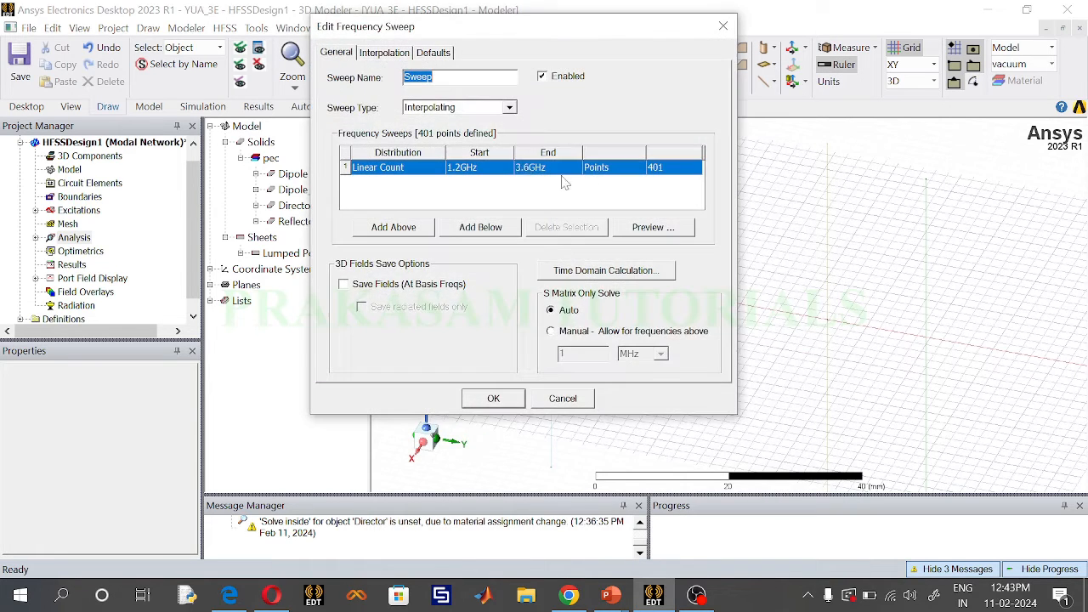
Set the setup's frequency sweep type to Fast, change its number of points and accept the sweep.
{"action": "left_click", "coordinate": [501, 108]}
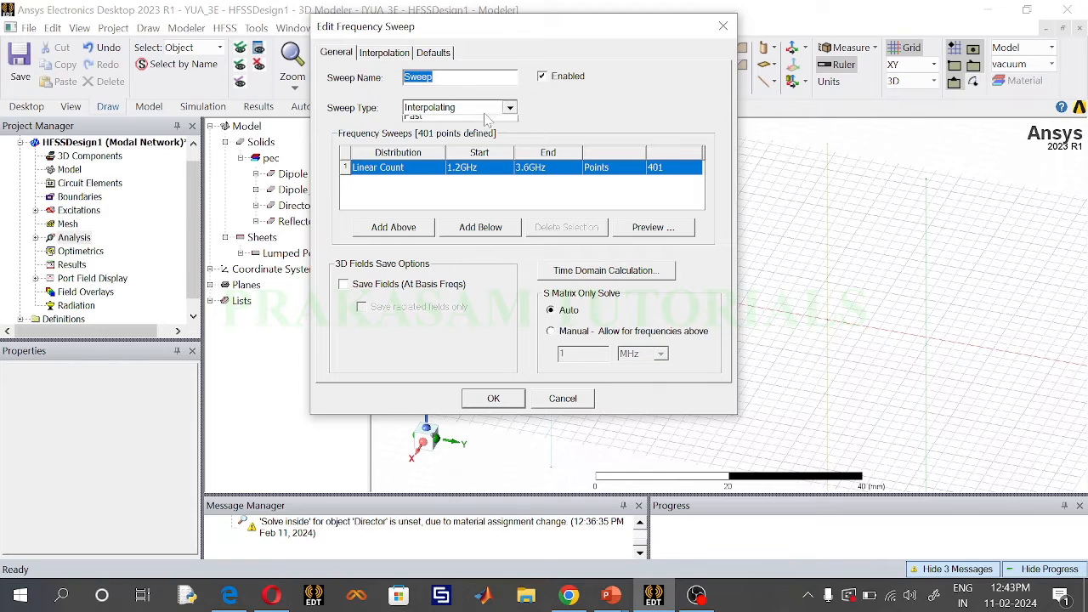
{"action": "left_click", "coordinate": [456, 145]}
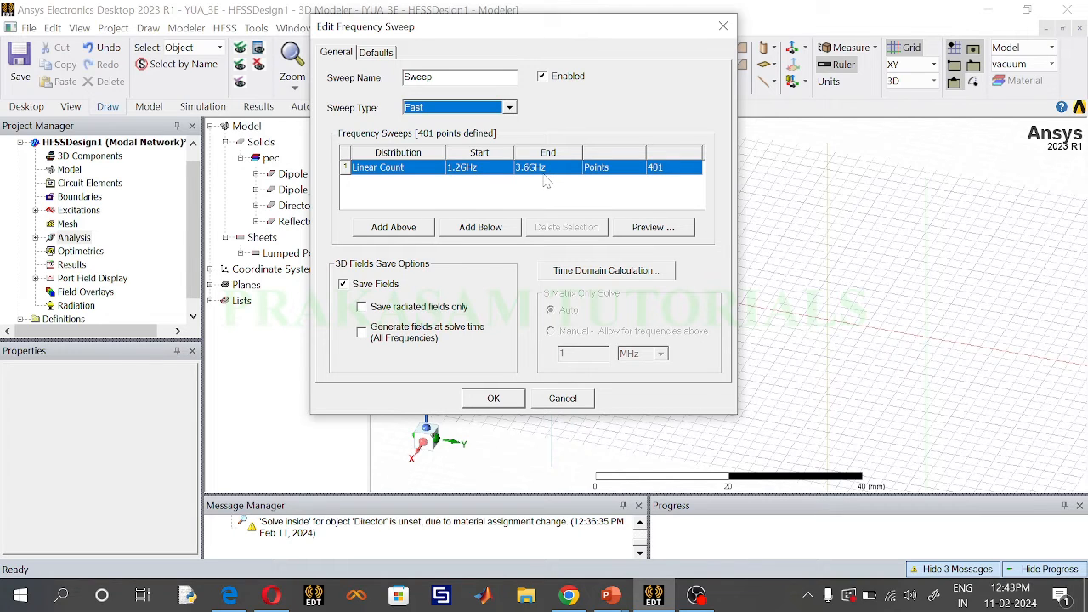
{"action": "left_click", "coordinate": [661, 171]}
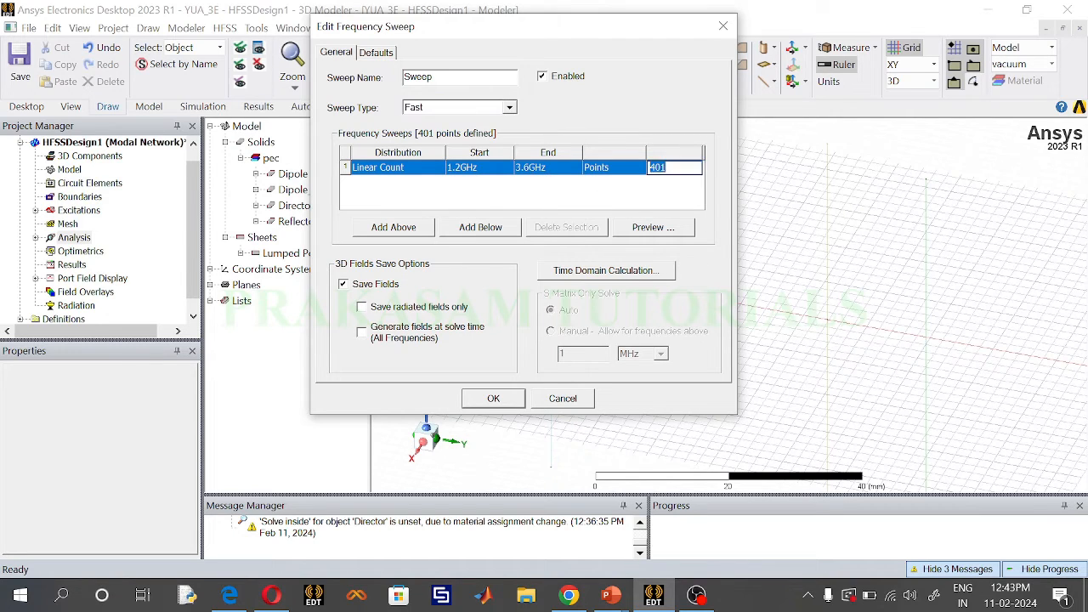
{"action": "type", "text": "1"}
{"action": "left_click", "coordinate": [498, 399]}
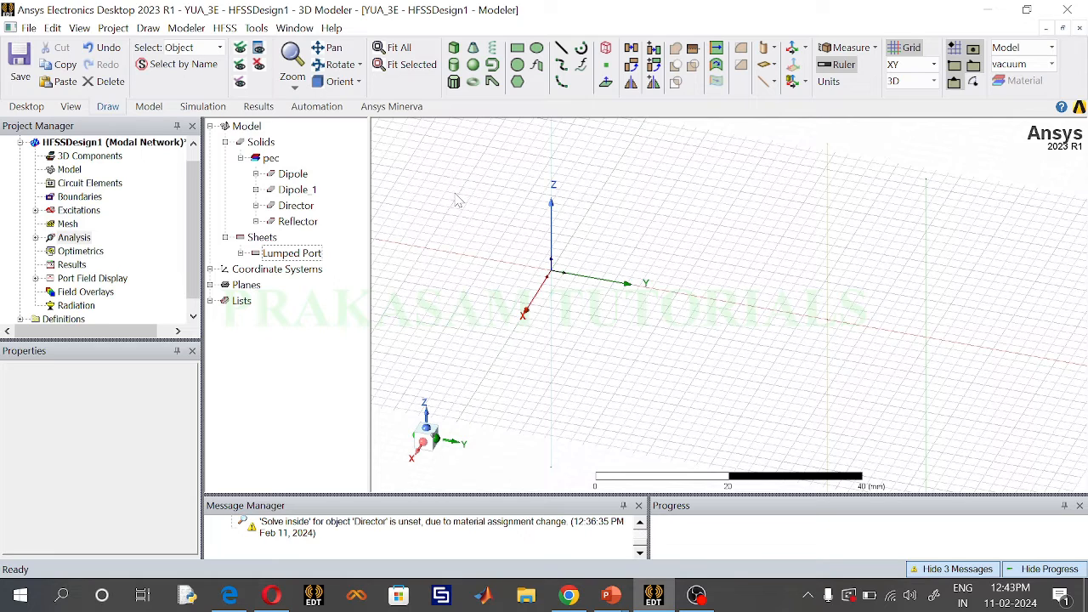
{"action": "left_click", "coordinate": [69, 170]}
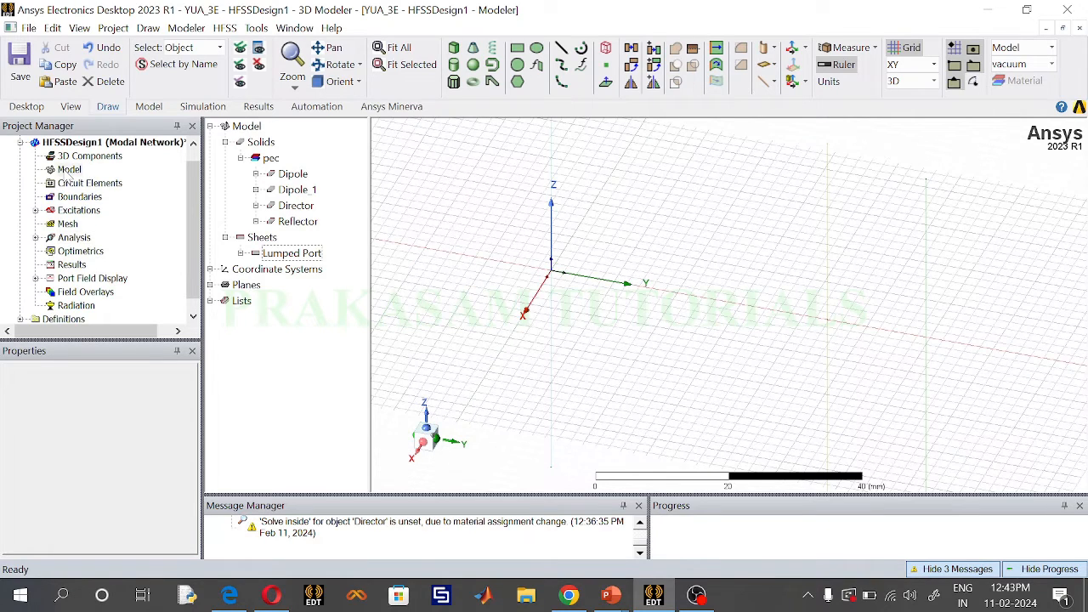
{"action": "right_click", "coordinate": [69, 171]}
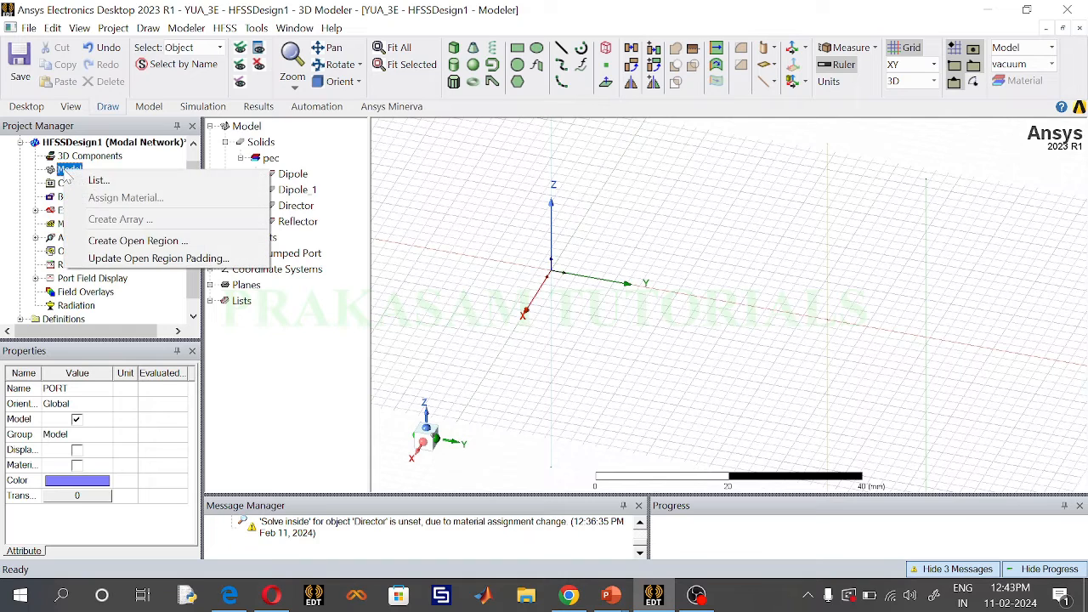
{"action": "left_click", "coordinate": [102, 258]}
{"action": "left_click", "coordinate": [652, 228]}
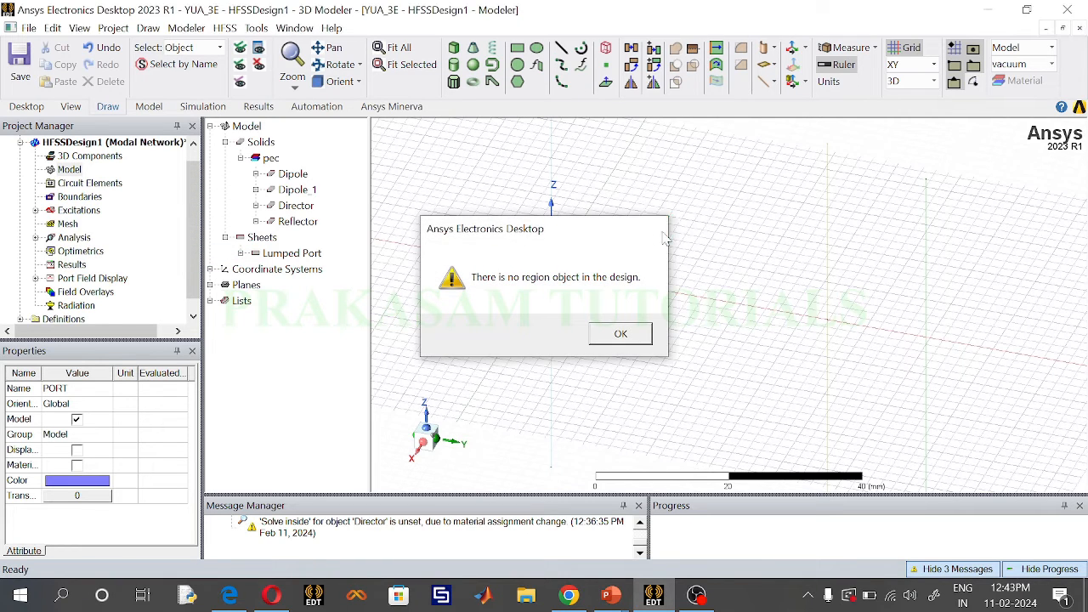
Create an open region around the antenna with a 2.4 GHz operating frequency and a Radiation boundary.
{"action": "right_click", "coordinate": [70, 169]}
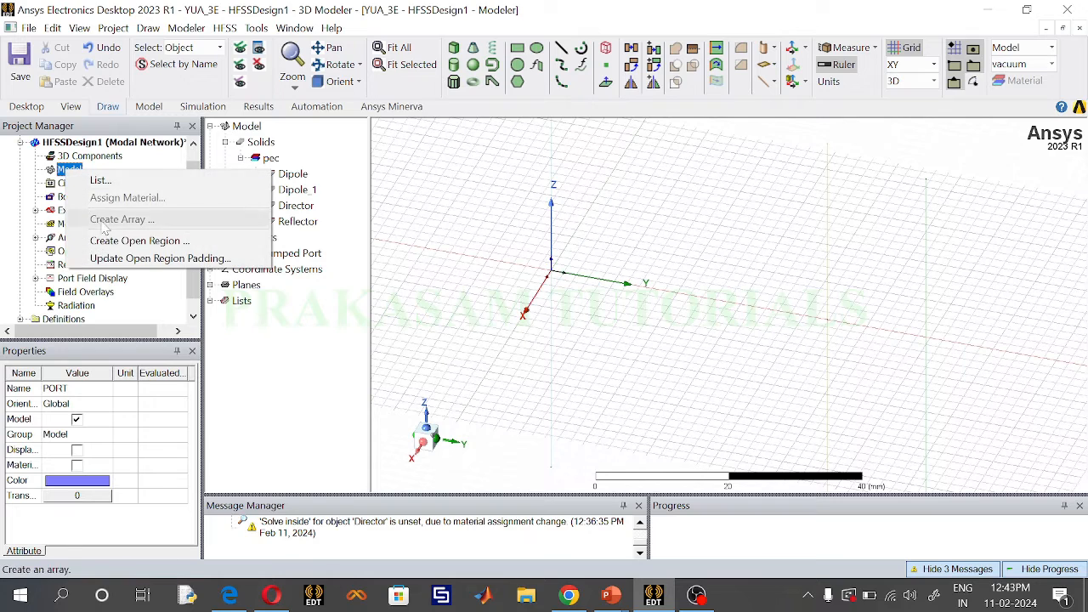
{"action": "left_click", "coordinate": [128, 241]}
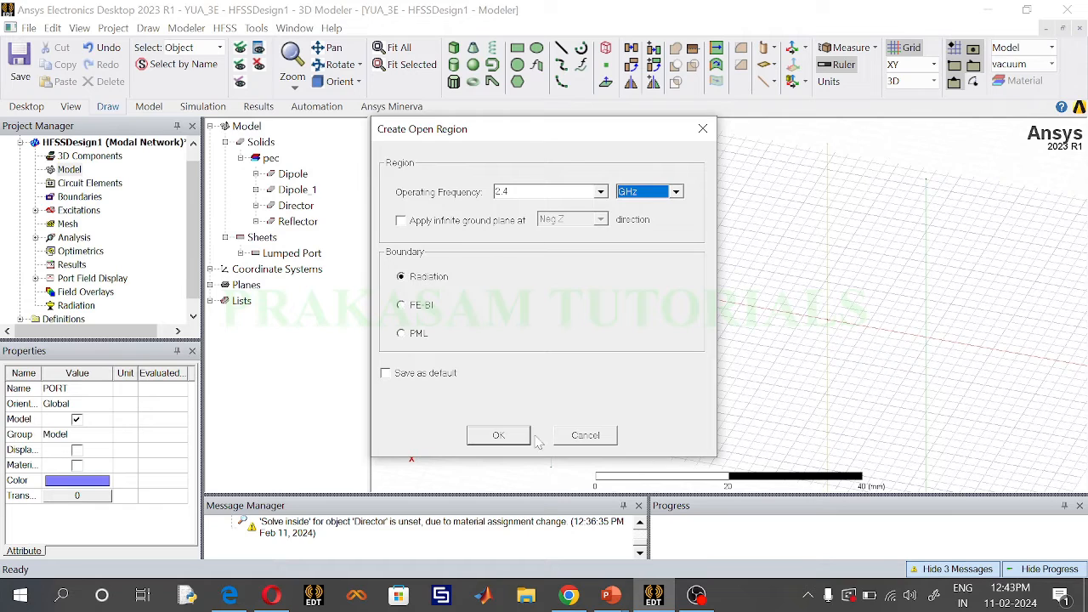
{"action": "left_click", "coordinate": [509, 437]}
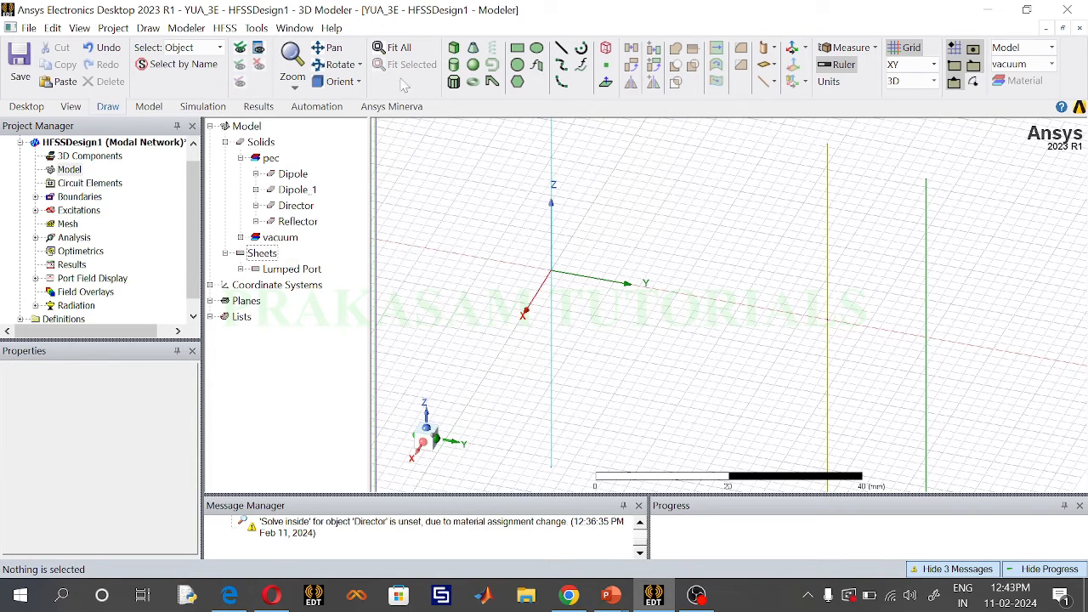
Fit the whole region in view and display the Open1 radiation boundary on its faces.
{"action": "left_click", "coordinate": [395, 48]}
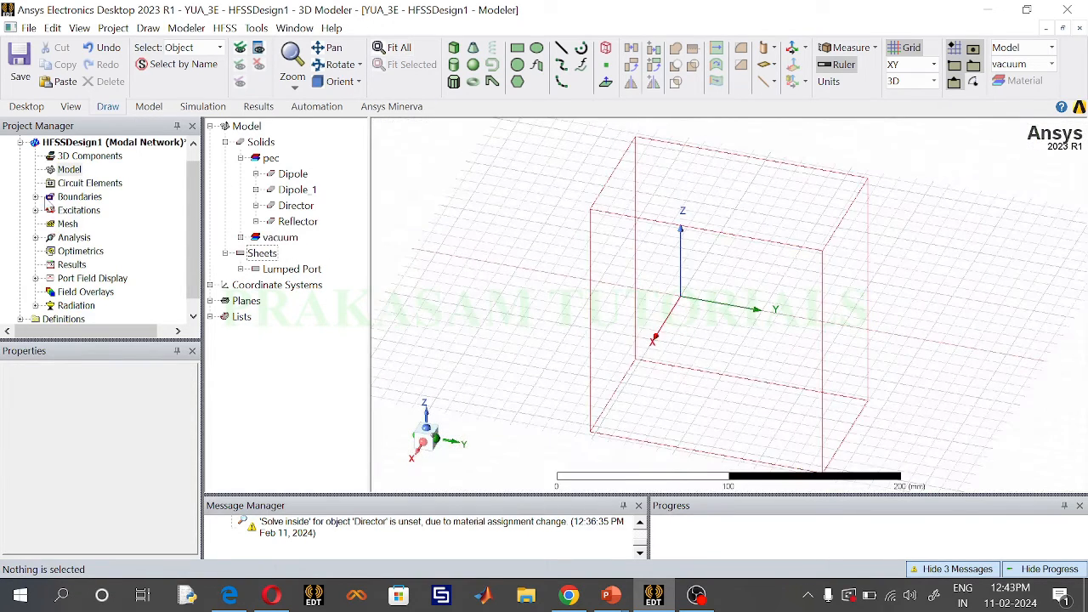
{"action": "left_click", "coordinate": [36, 196]}
{"action": "left_click", "coordinate": [85, 210]}
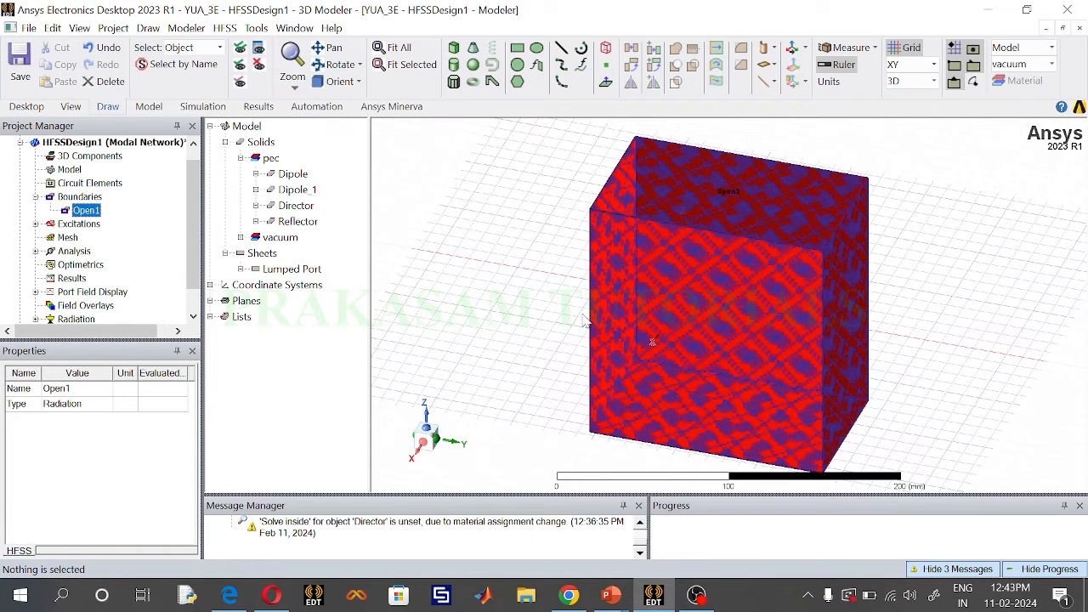
{"action": "left_click", "coordinate": [480, 306]}
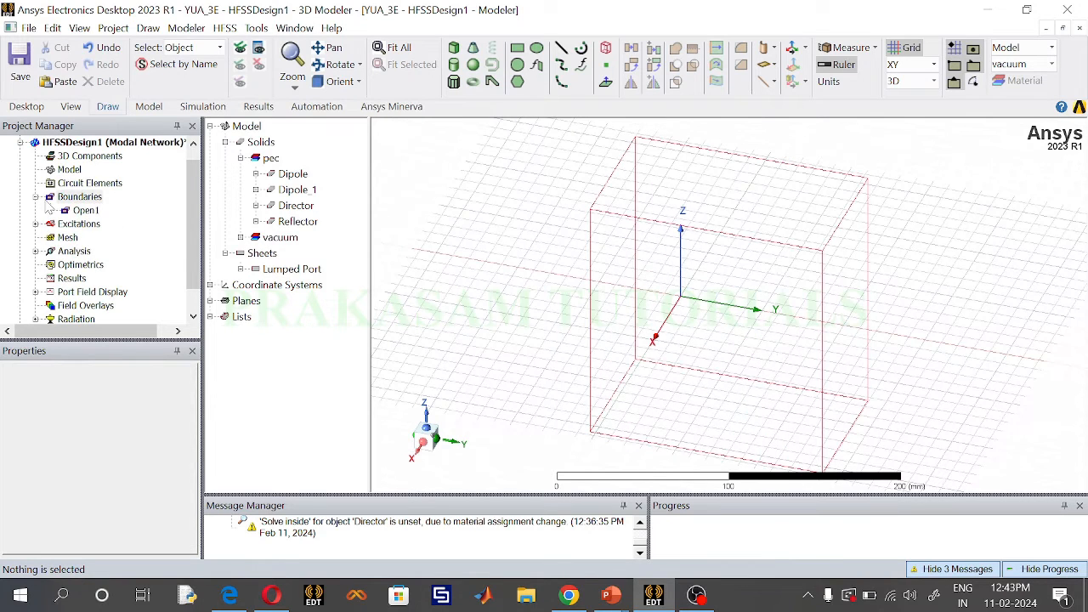
Save the project and run a validation check on HFSSDesign1.
{"action": "left_click", "coordinate": [9, 51]}
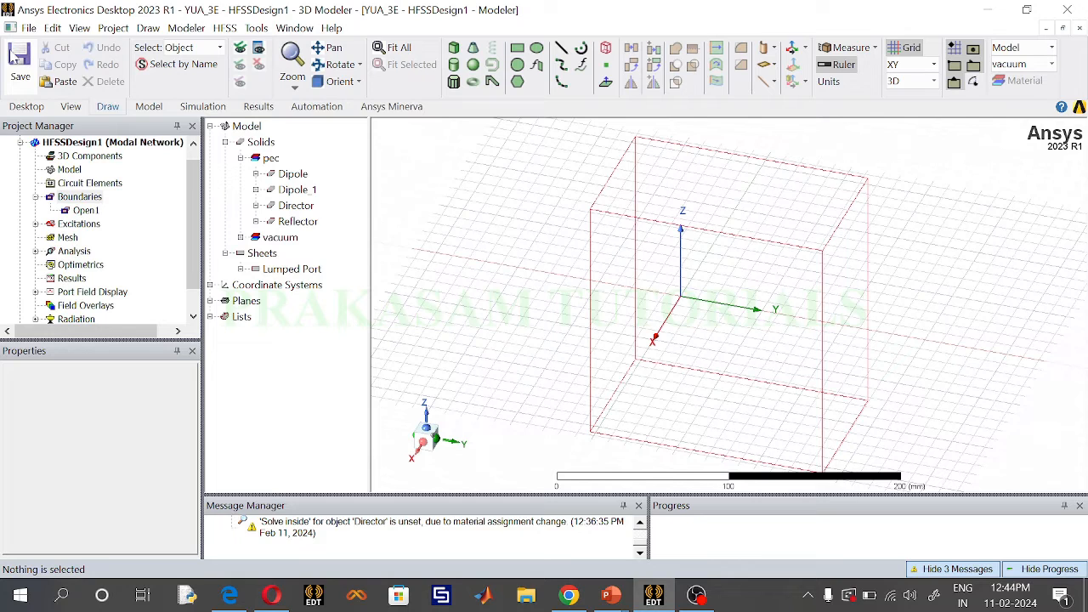
{"action": "left_click", "coordinate": [185, 108]}
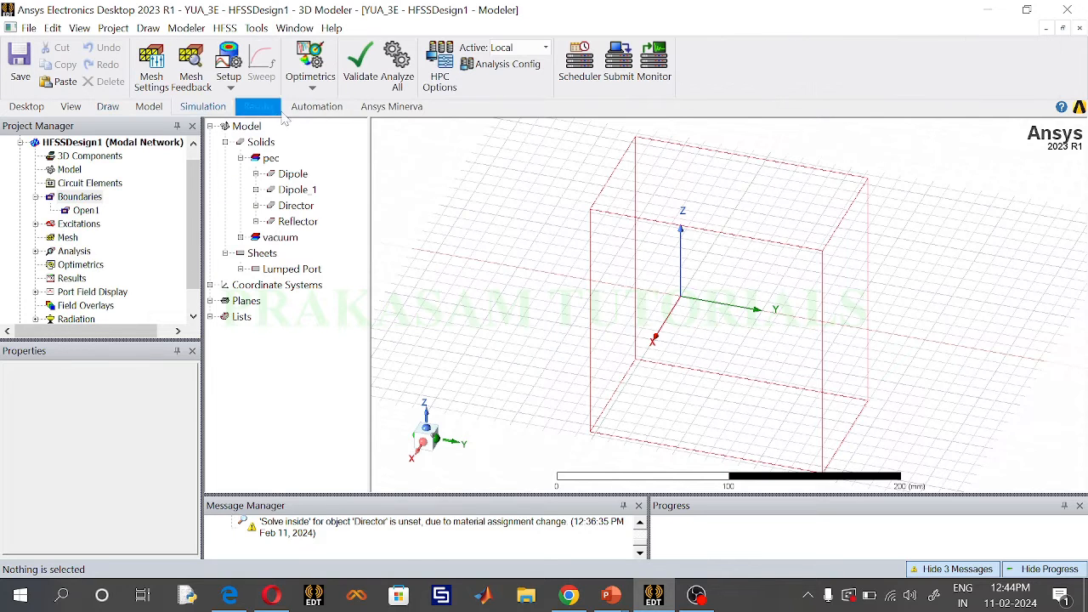
{"action": "left_click", "coordinate": [364, 80]}
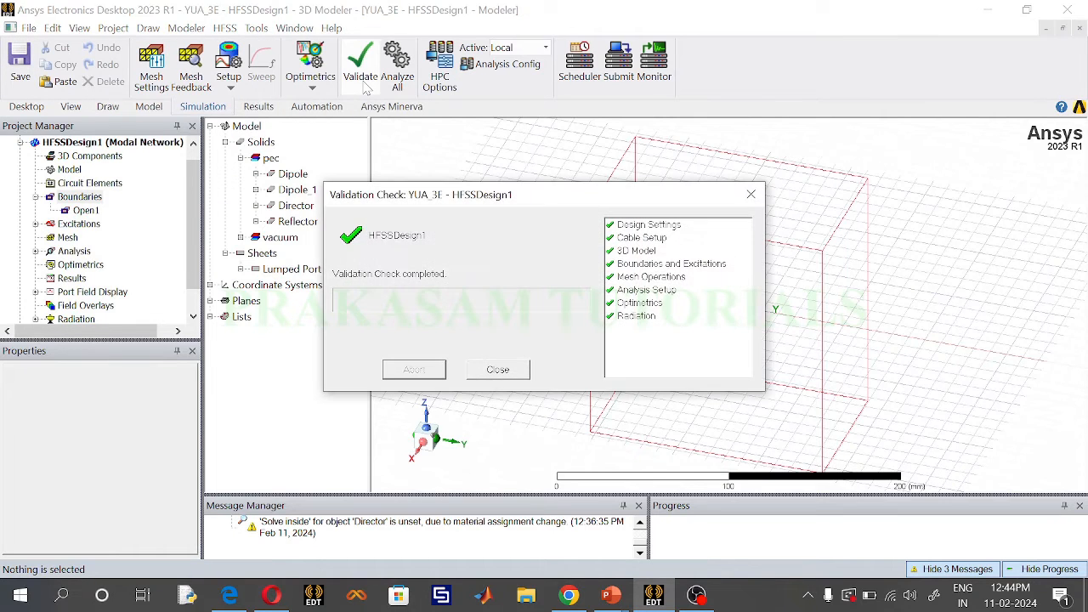
{"action": "left_click", "coordinate": [498, 369]}
Clear all messages for the YUA_3E project from the message log.
{"action": "scroll", "coordinate": [409, 540], "scroll_direction": "up", "scroll_amount": 2}
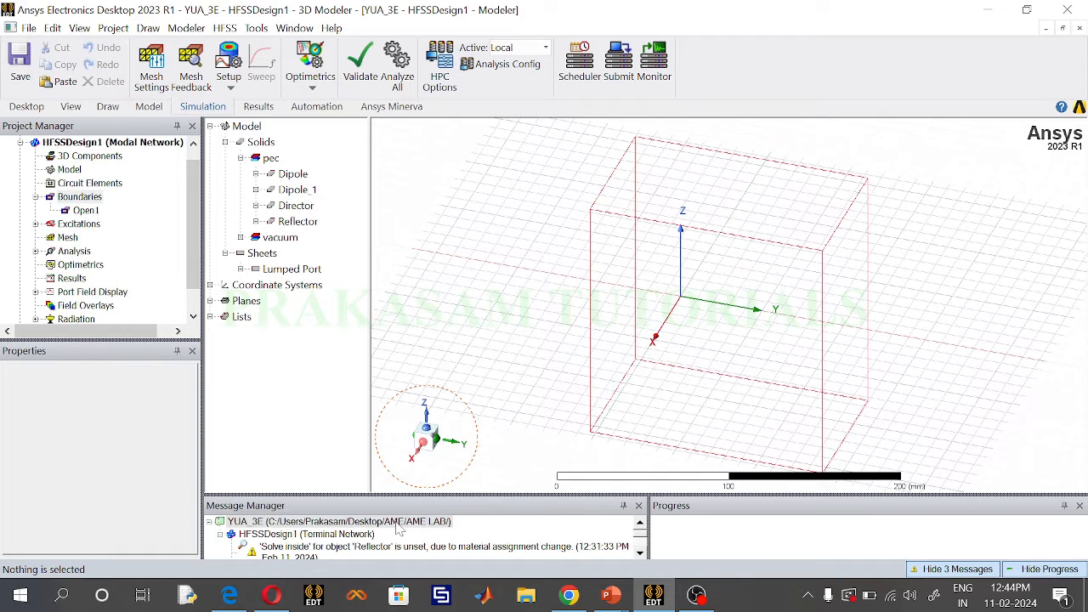
{"action": "right_click", "coordinate": [398, 527]}
{"action": "left_click", "coordinate": [433, 447]}
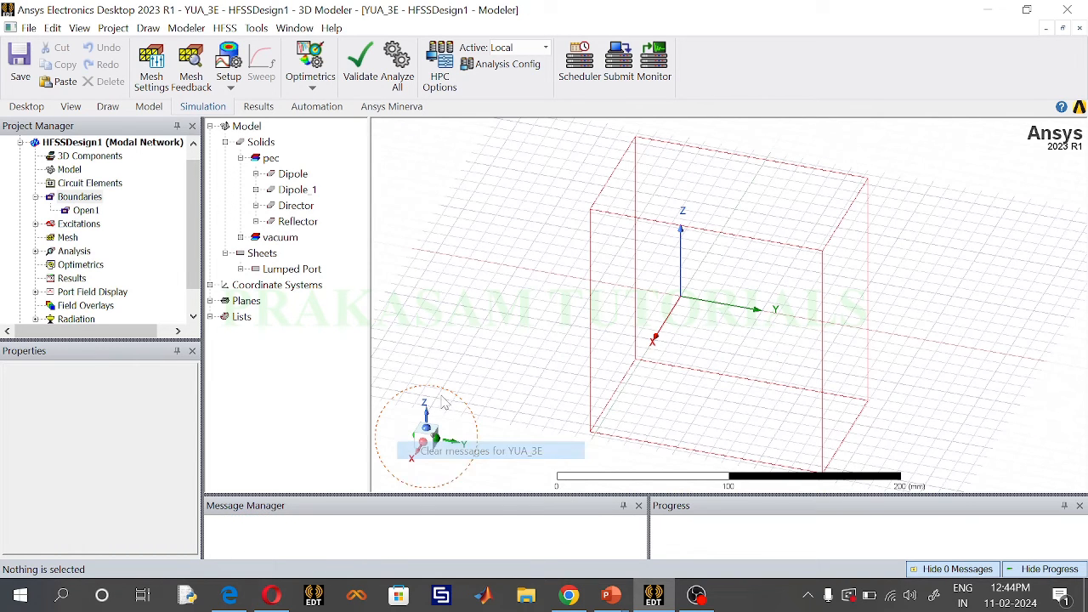
Analyze all setups and create a rectangular modal solution data report of dB(S(1,1)) over frequency for Setup1 : Sweep.
{"action": "left_click", "coordinate": [397, 69]}
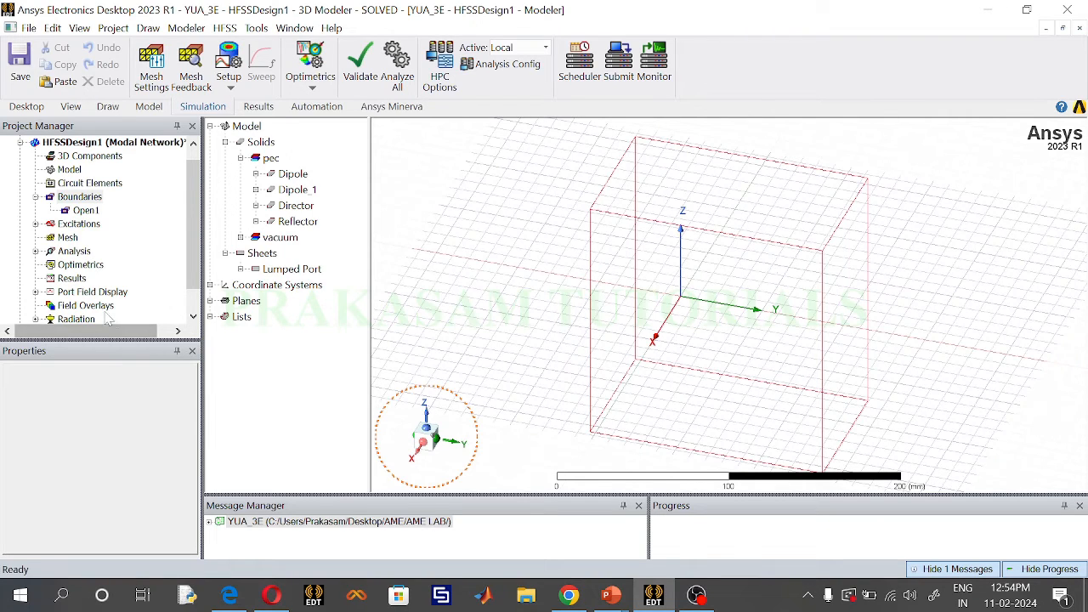
{"action": "left_click", "coordinate": [73, 279]}
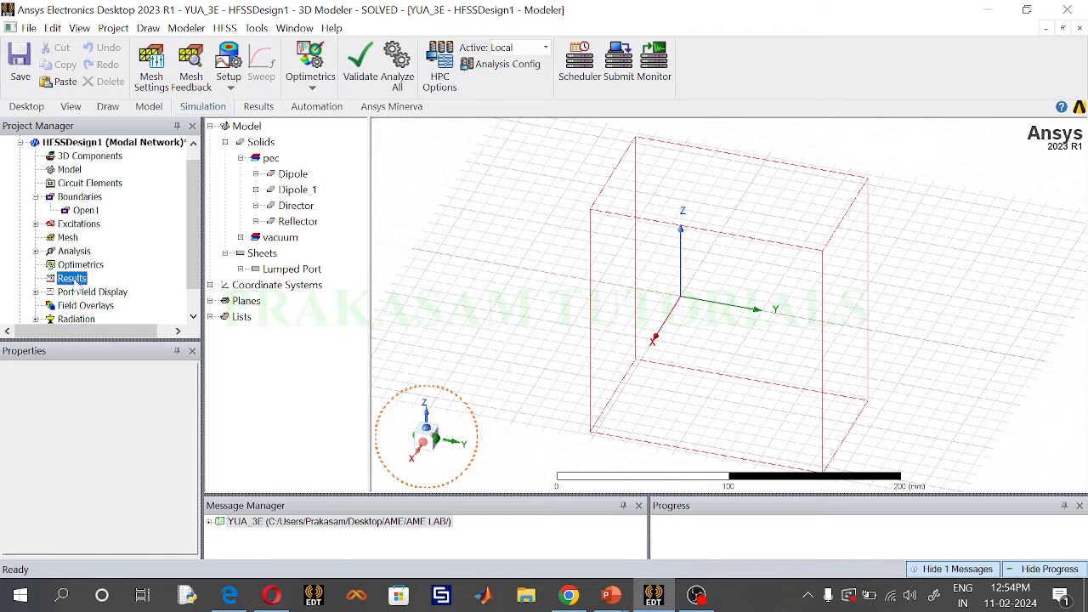
{"action": "right_click", "coordinate": [75, 279]}
{"action": "mouse_move", "coordinate": [233, 123]}
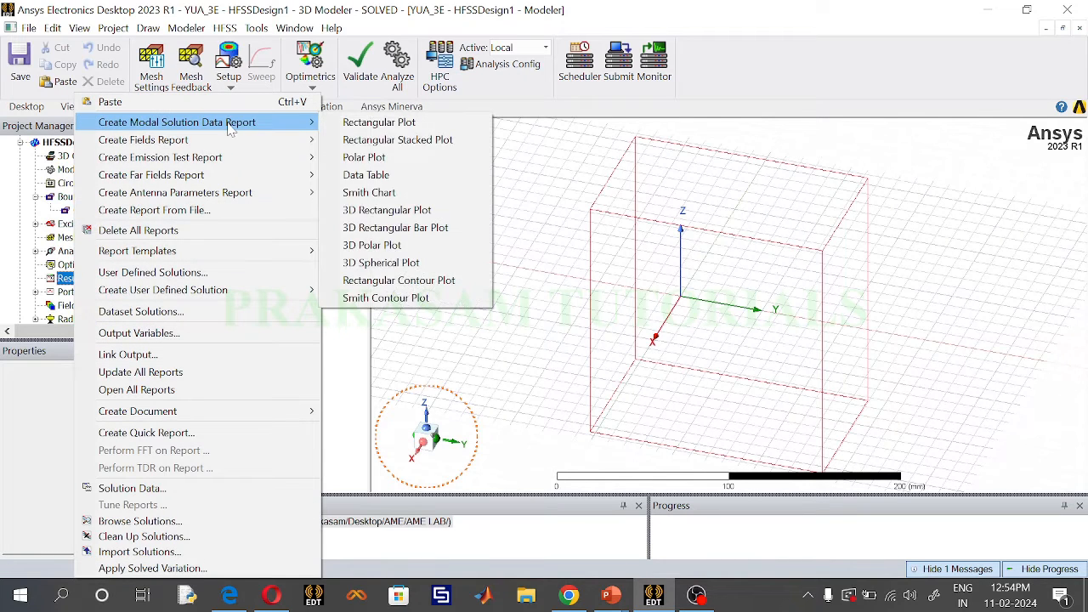
{"action": "left_click", "coordinate": [372, 126]}
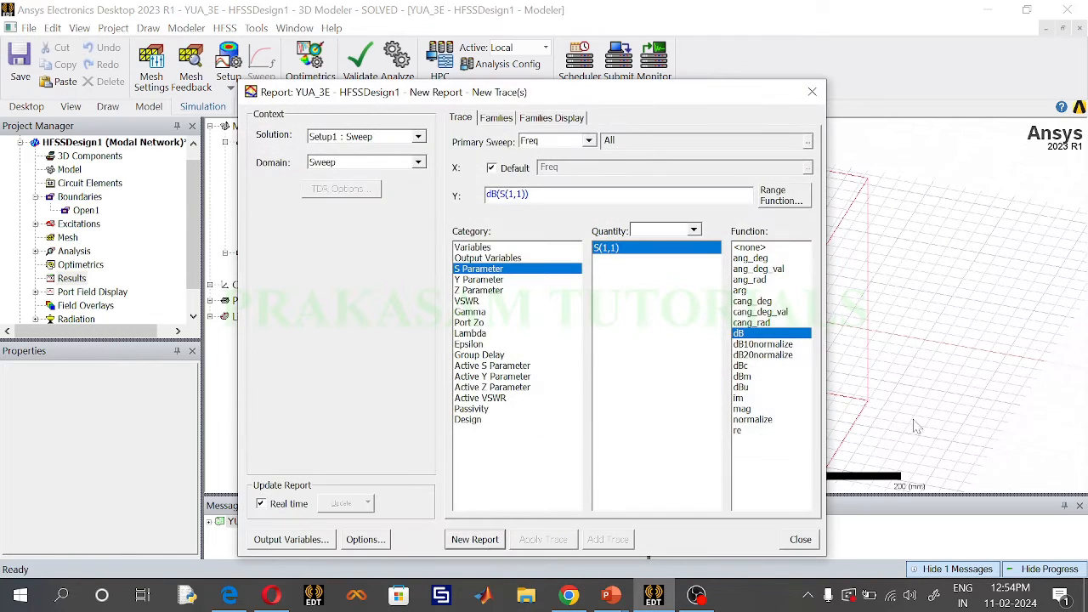
{"action": "left_click", "coordinate": [474, 540]}
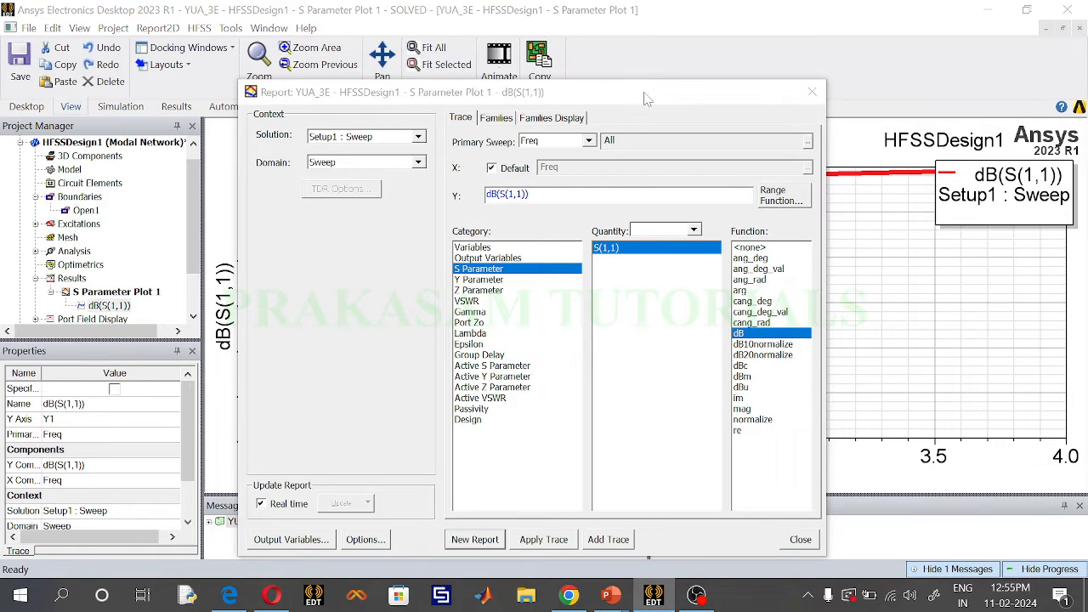
Create a rectangular report of VSWR(1) for Setup1 : Sweep and close the report dialog.
{"action": "left_click", "coordinate": [479, 302]}
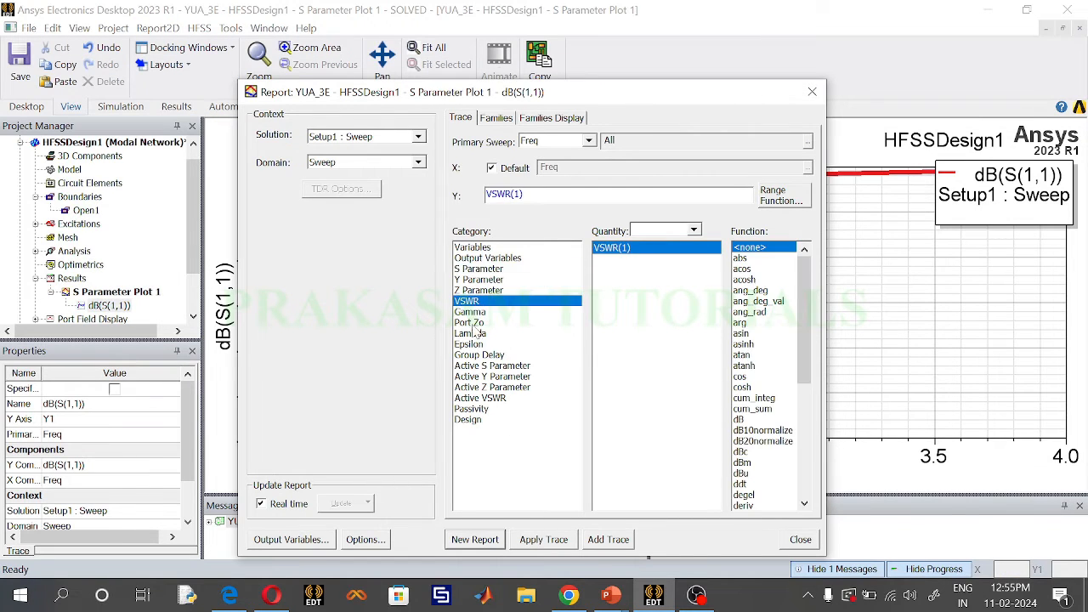
{"action": "left_click", "coordinate": [475, 540]}
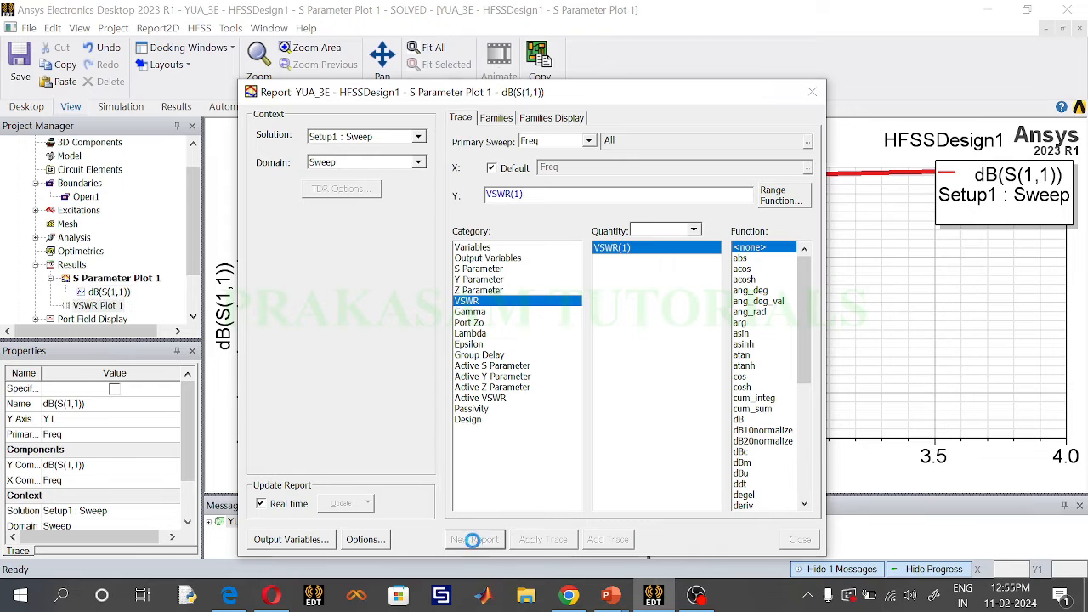
{"action": "left_click", "coordinate": [813, 94]}
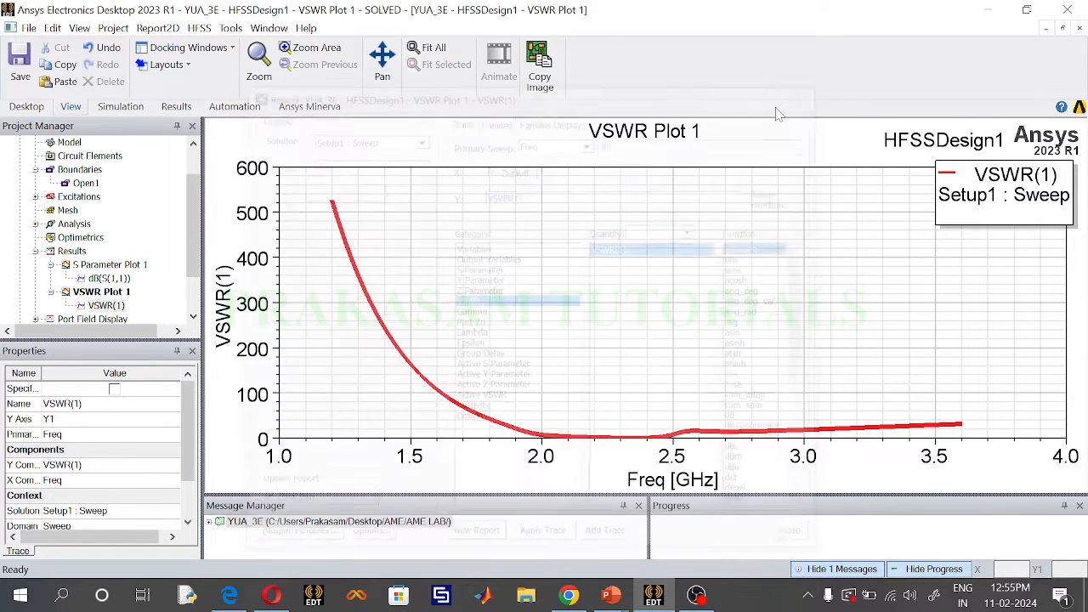
Open S Parameter Plot 1, add a marker on the dB(S(1,1)) curve at 2.4 GHz, and end marker mode.
{"action": "double_click", "coordinate": [103, 266]}
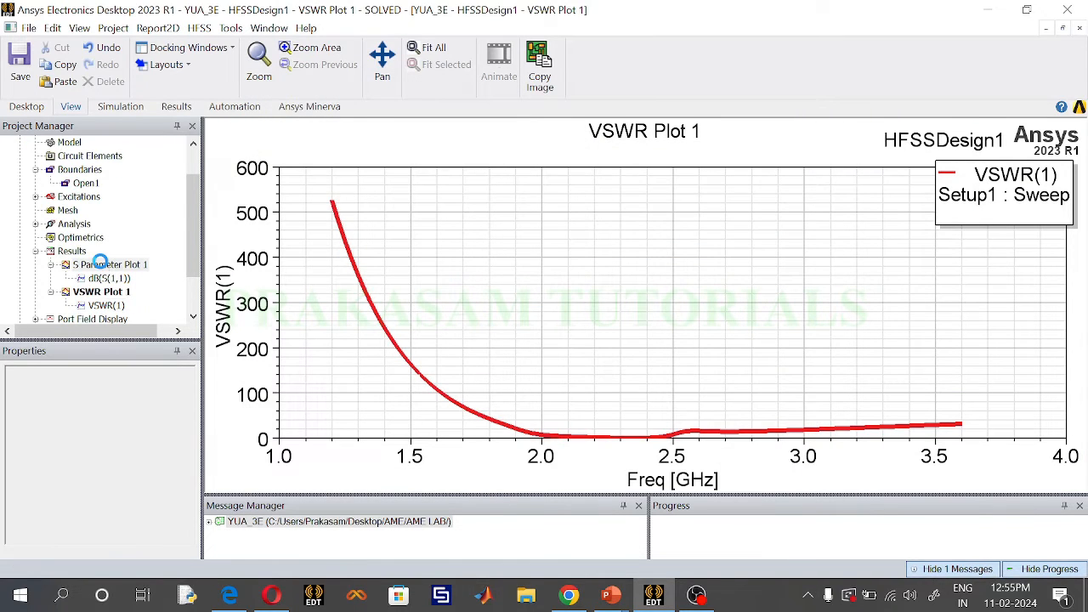
{"action": "right_click", "coordinate": [474, 241]}
{"action": "mouse_move", "coordinate": [510, 247]}
{"action": "left_click", "coordinate": [660, 247]}
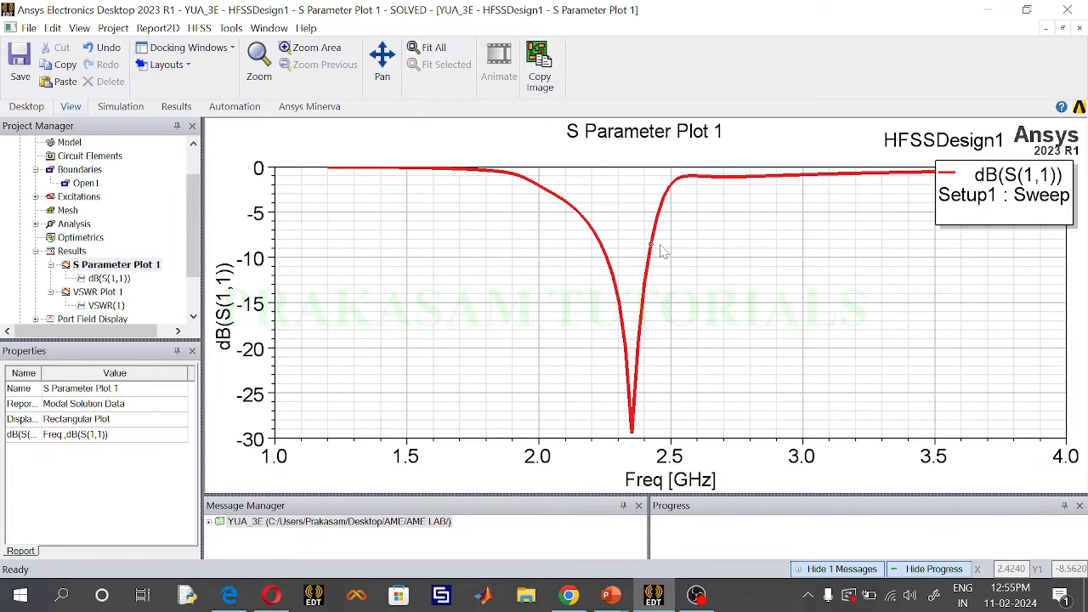
{"action": "left_click", "coordinate": [646, 306]}
{"action": "right_click", "coordinate": [503, 285]}
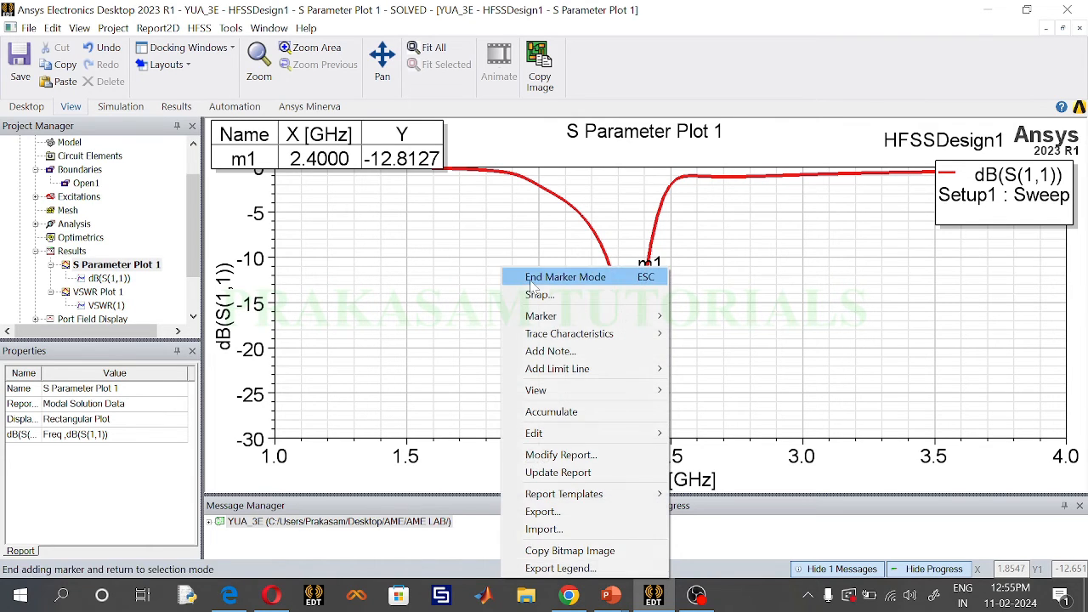
{"action": "left_click", "coordinate": [533, 285]}
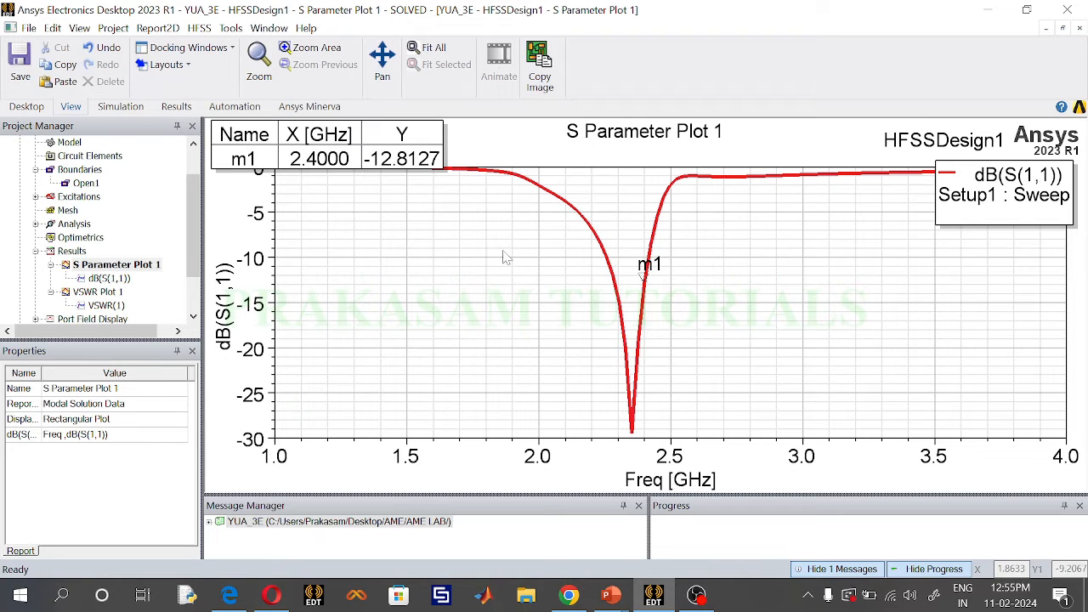
Return to the 3D model of HFSSDesign1 and set the Dipole cylinder's height to 30 mm.
{"action": "scroll", "coordinate": [88, 204], "scroll_direction": "up", "scroll_amount": 1}
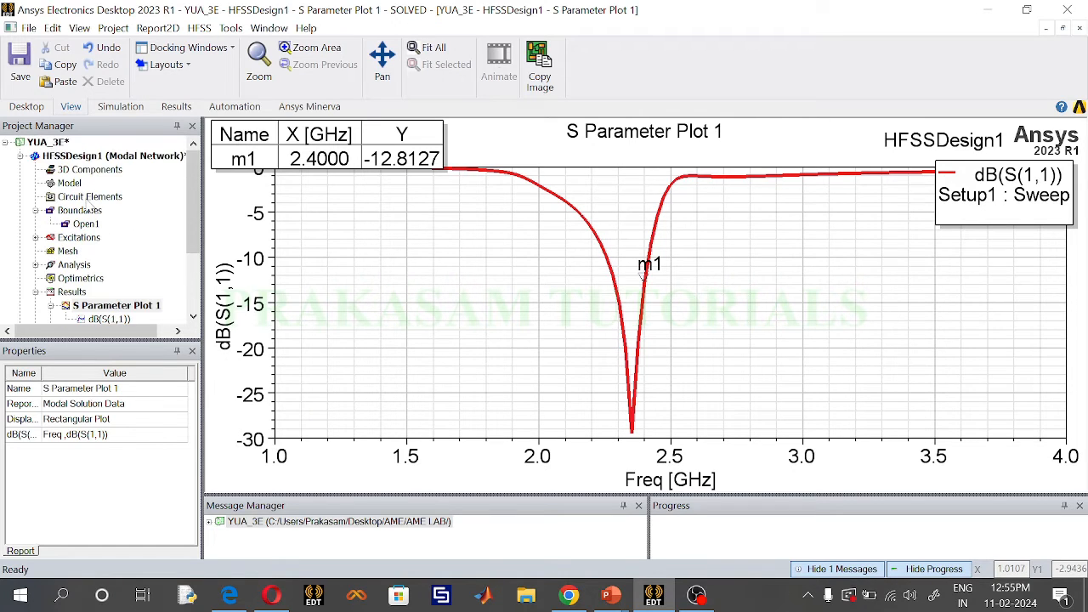
{"action": "double_click", "coordinate": [111, 155]}
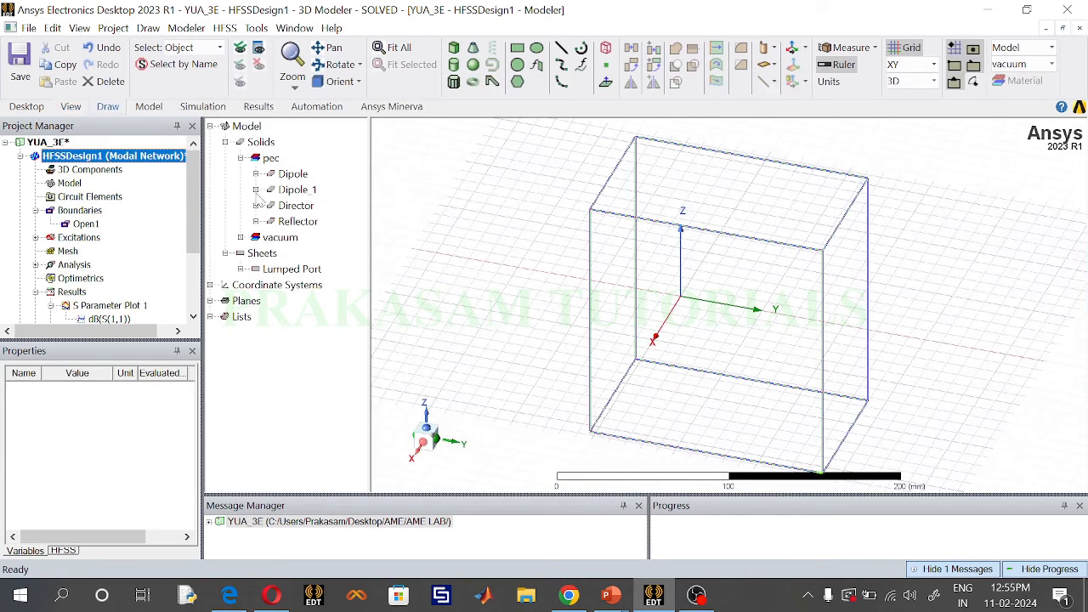
{"action": "left_click", "coordinate": [256, 190]}
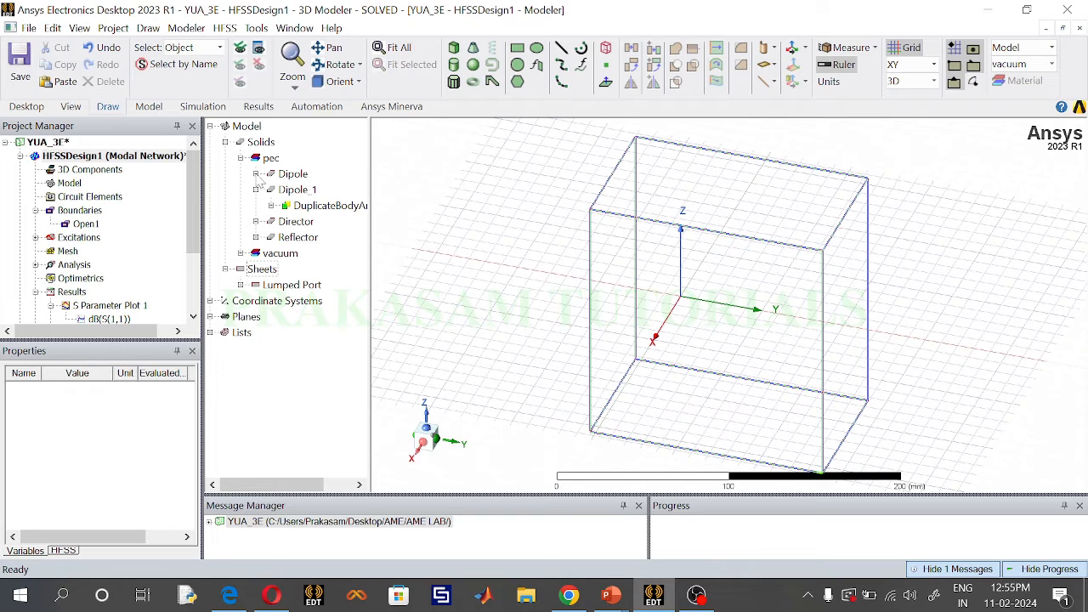
{"action": "left_click", "coordinate": [256, 174]}
{"action": "double_click", "coordinate": [323, 201]}
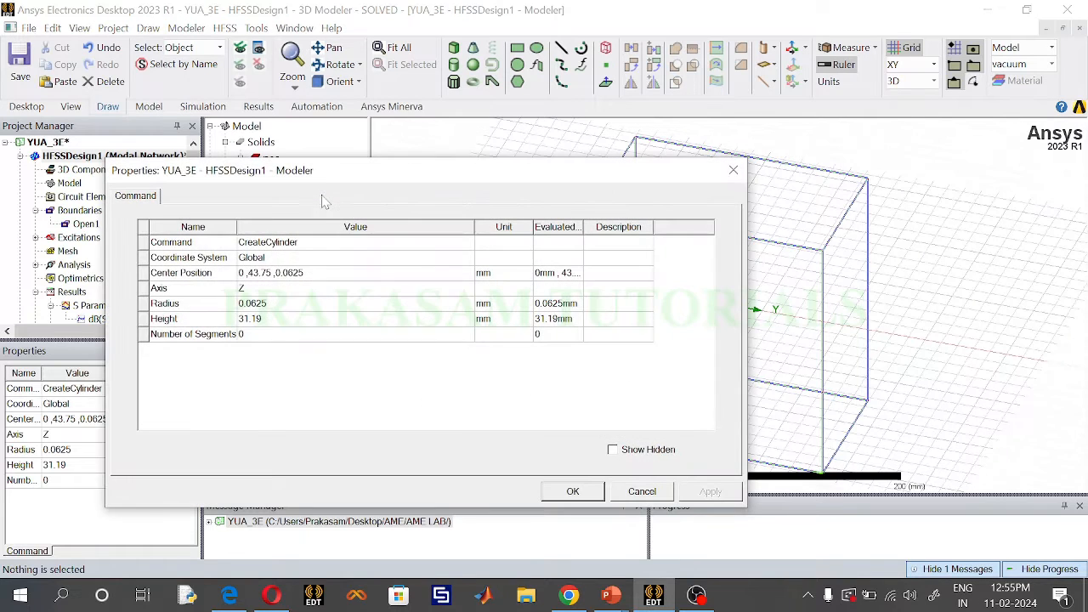
{"action": "left_click", "coordinate": [275, 319]}
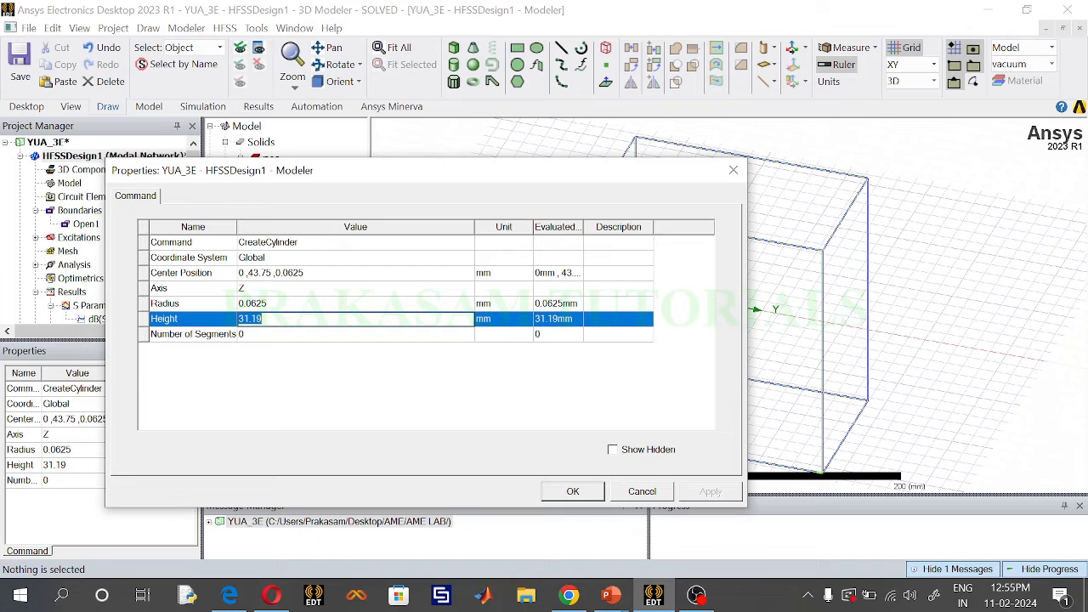
{"action": "type", "text": "30"}
{"action": "left_click", "coordinate": [571, 500]}
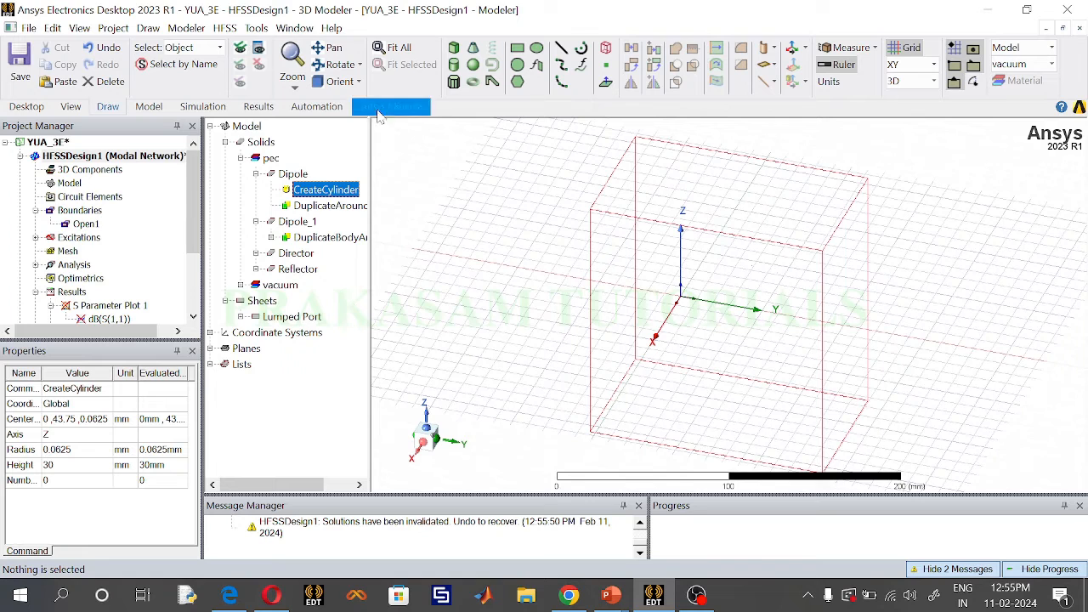
Validate the modified design and run the analysis of all setups again.
{"action": "left_click", "coordinate": [204, 108]}
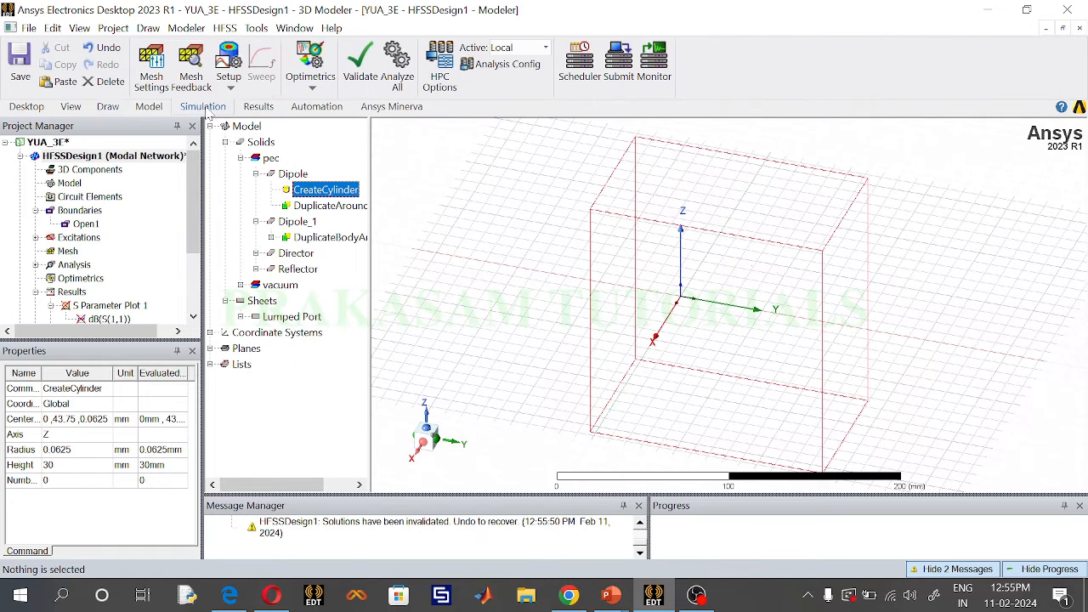
{"action": "left_click", "coordinate": [359, 67]}
{"action": "left_click", "coordinate": [497, 369]}
{"action": "left_click", "coordinate": [397, 64]}
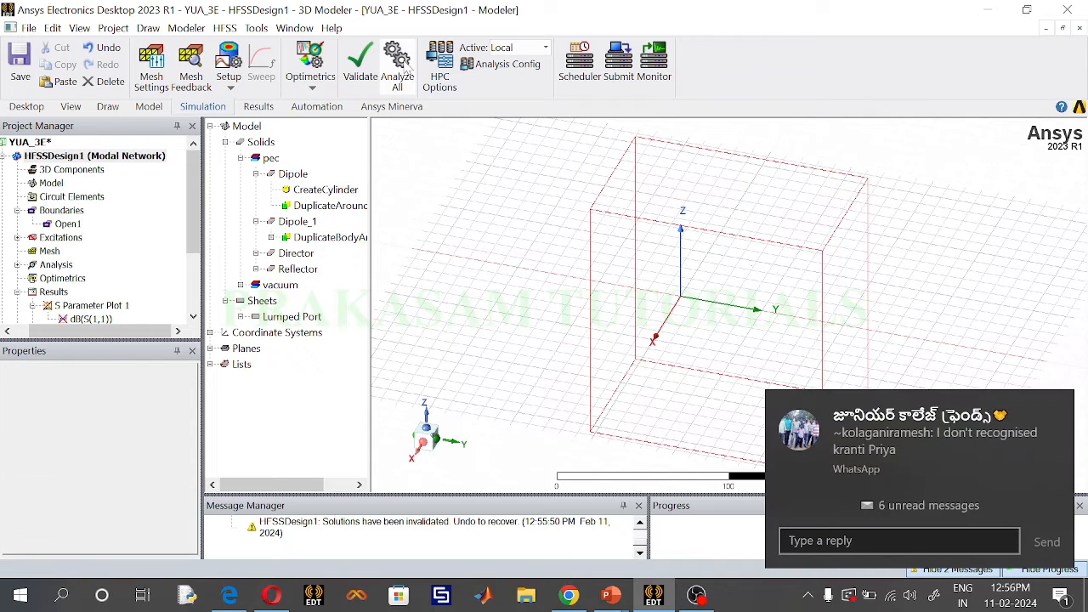
{"action": "left_click", "coordinate": [1057, 410]}
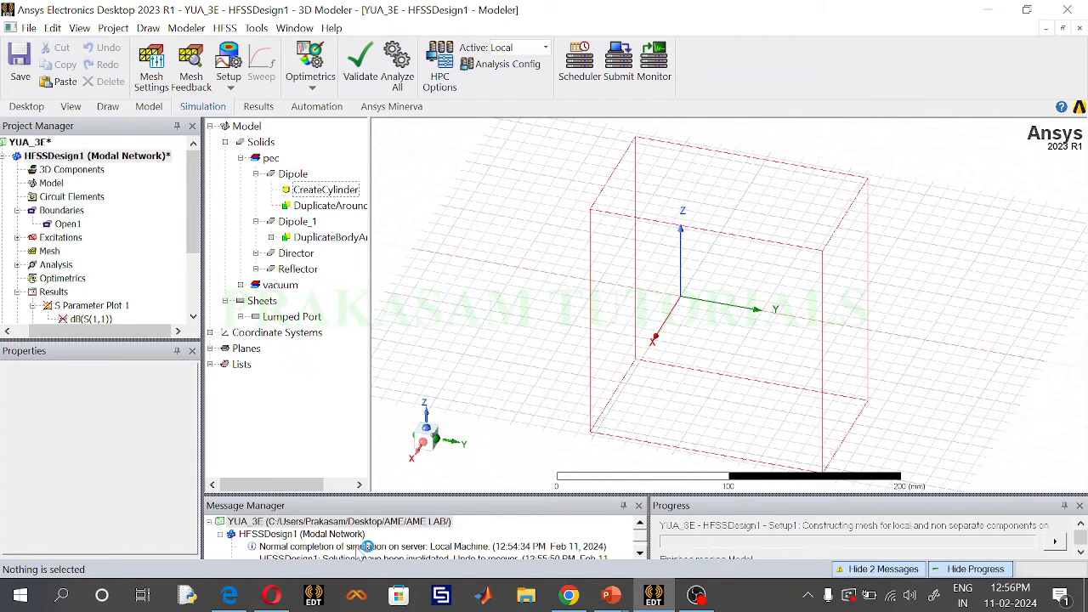
Clear the messages for YUA_3E and move the marker table closer to the dip in S Parameter Plot 1.
{"action": "right_click", "coordinate": [378, 522]}
{"action": "left_click", "coordinate": [462, 455]}
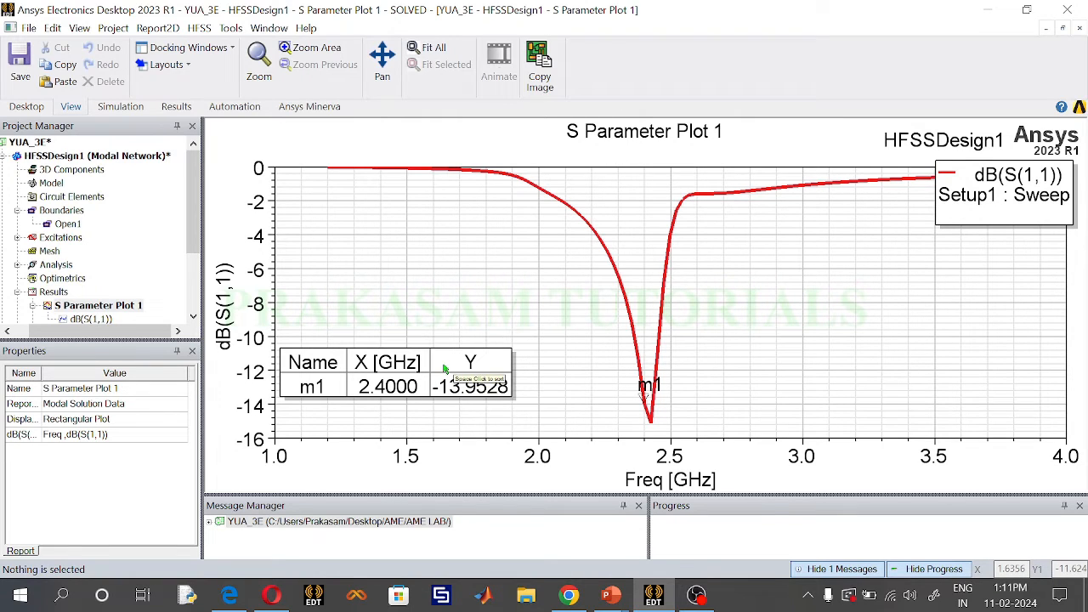
{"action": "left_click_drag", "start_coordinate": [441, 372], "coordinate": [500, 343]}
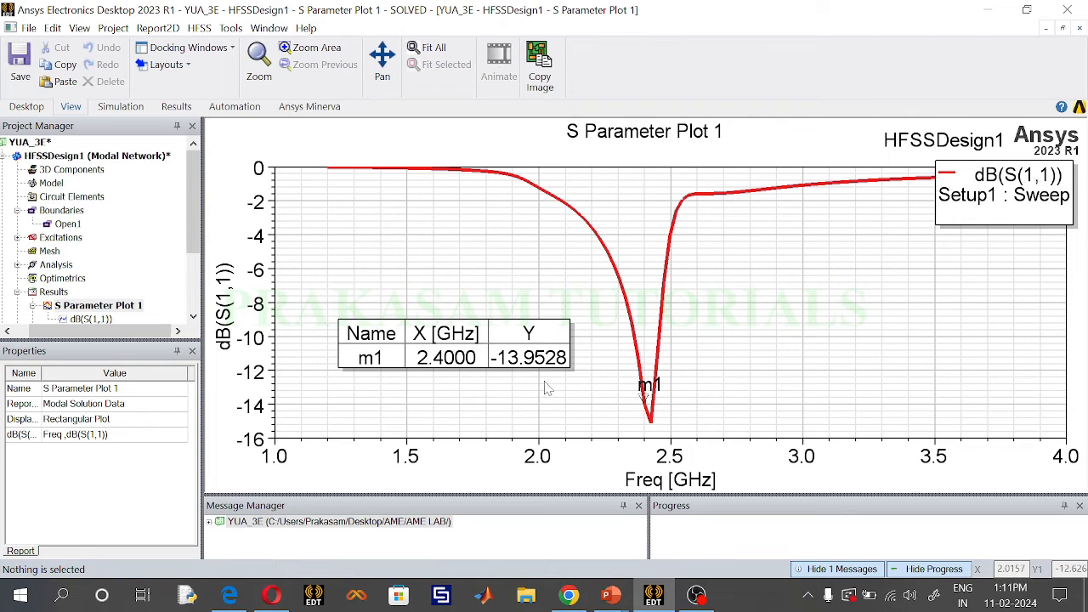
Open VSWR Plot 1, add a marker at 2.4 GHz, and move the marker table into the empty area above the curve.
{"action": "scroll", "coordinate": [128, 285], "scroll_direction": "down", "scroll_amount": 1}
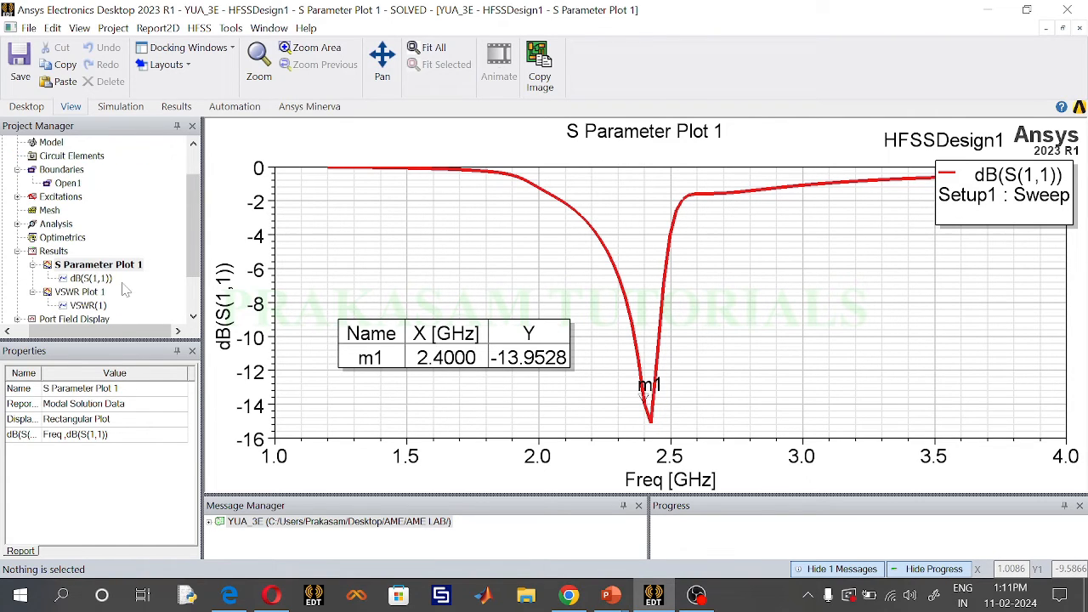
{"action": "double_click", "coordinate": [79, 291]}
{"action": "right_click", "coordinate": [600, 294]}
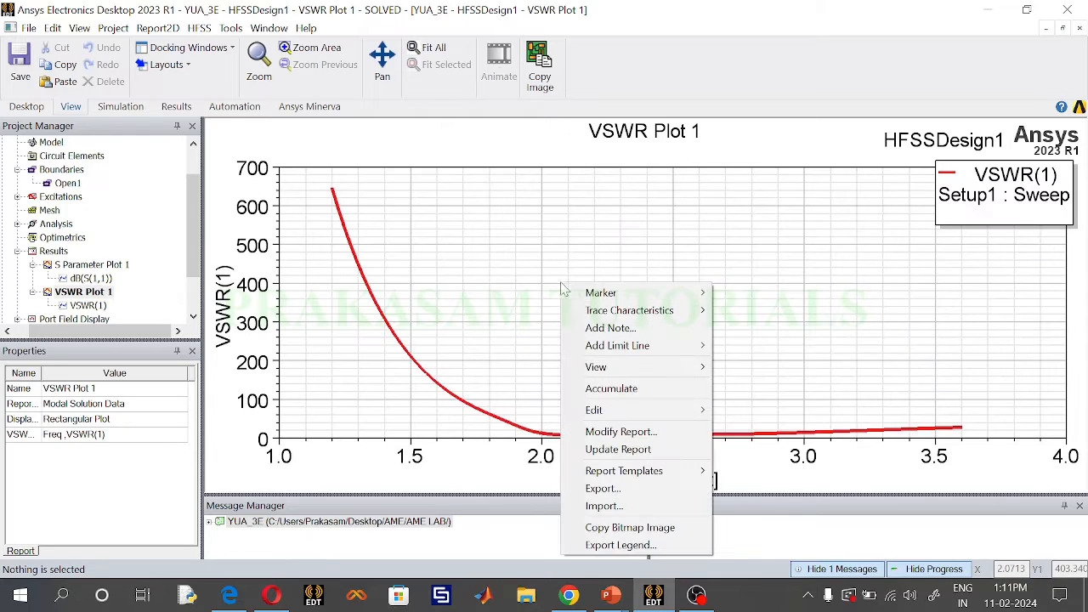
{"action": "mouse_move", "coordinate": [601, 294]}
{"action": "left_click", "coordinate": [757, 246]}
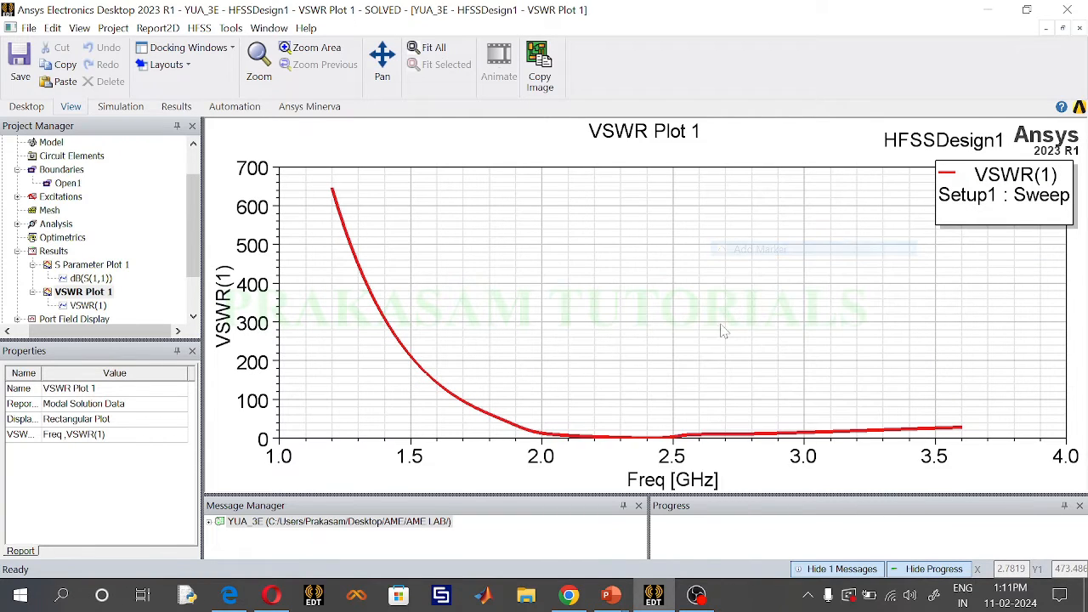
{"action": "left_click", "coordinate": [645, 441]}
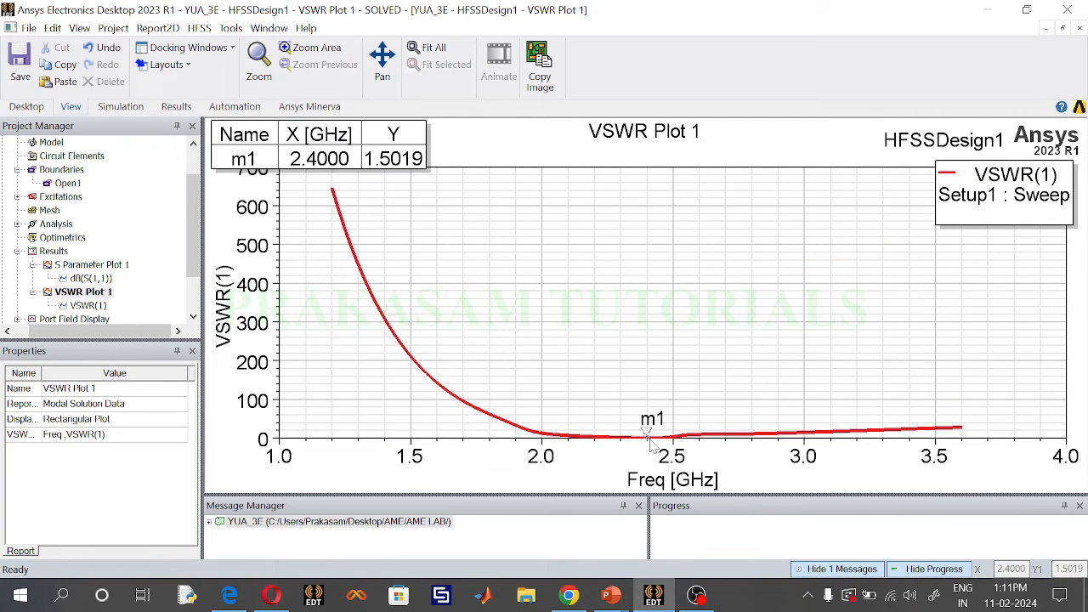
{"action": "right_click", "coordinate": [604, 317]}
{"action": "left_click", "coordinate": [651, 289]}
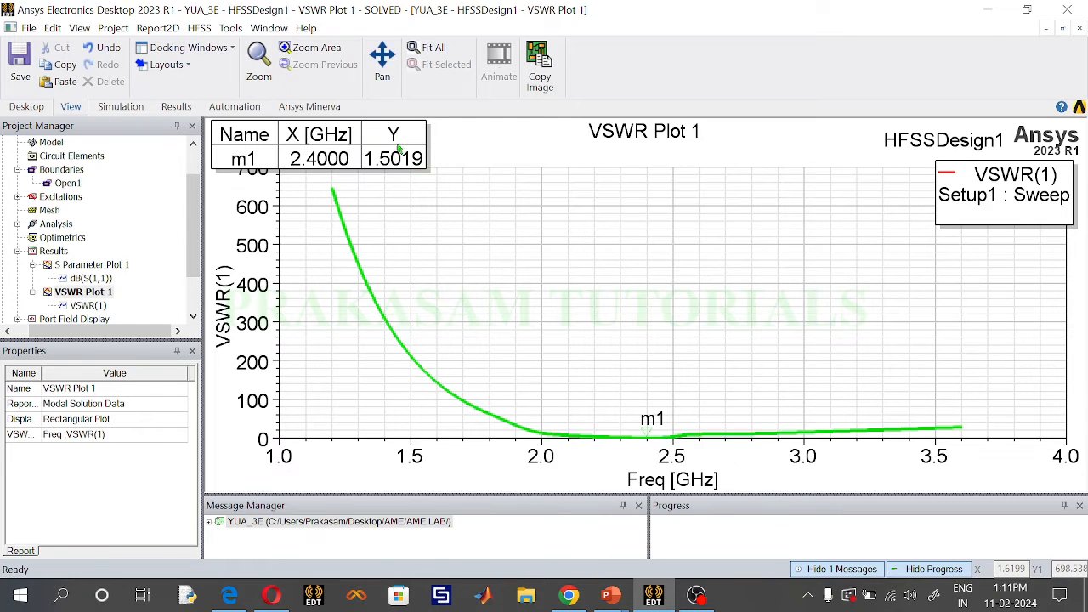
{"action": "left_click_drag", "start_coordinate": [371, 130], "coordinate": [570, 185]}
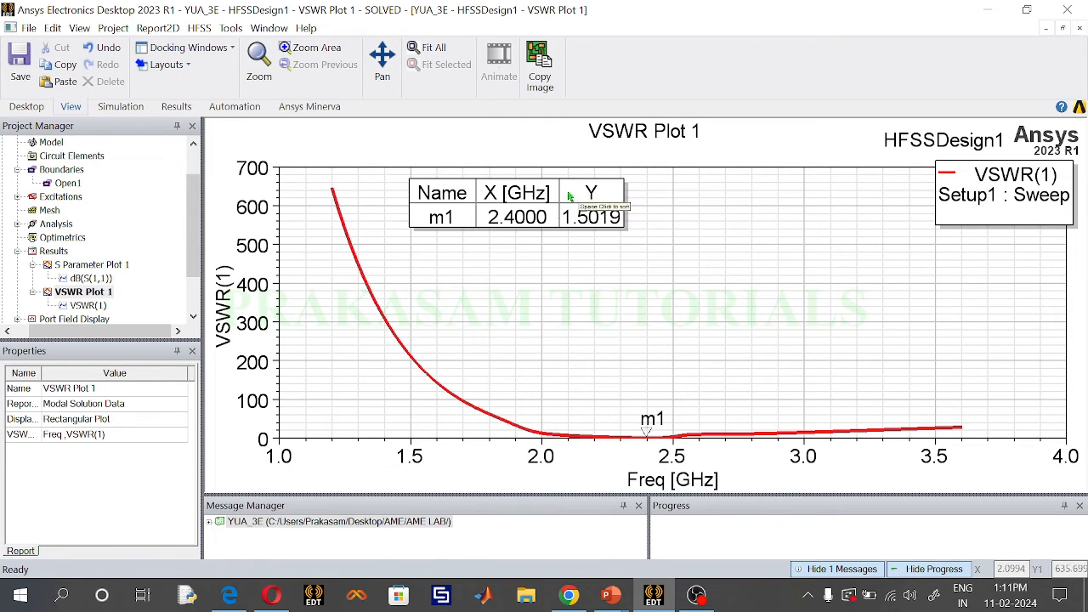
Set the Theta stop angle of the 3D far-field radiation sphere to 360 deg and collapse the plot and Radiation entries.
{"action": "left_click", "coordinate": [34, 266]}
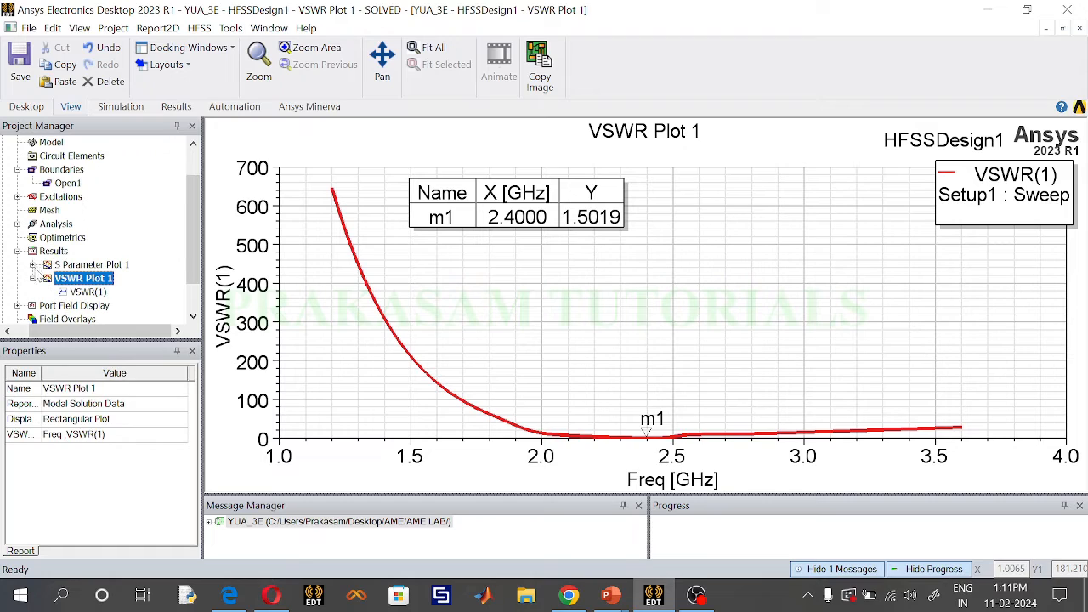
{"action": "left_click", "coordinate": [34, 278]}
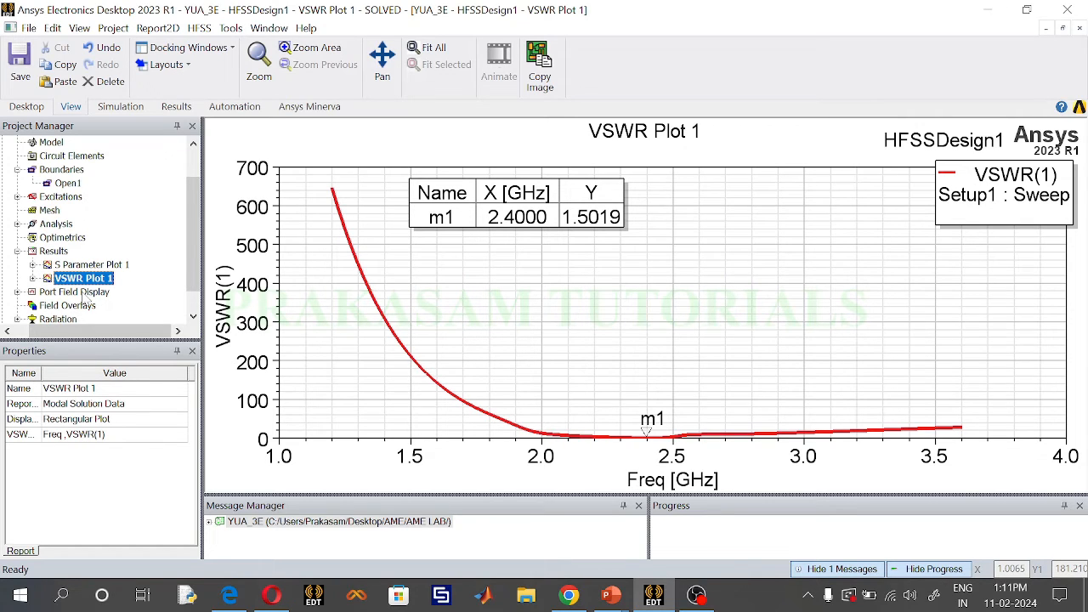
{"action": "scroll", "coordinate": [49, 298], "scroll_direction": "down", "scroll_amount": 1}
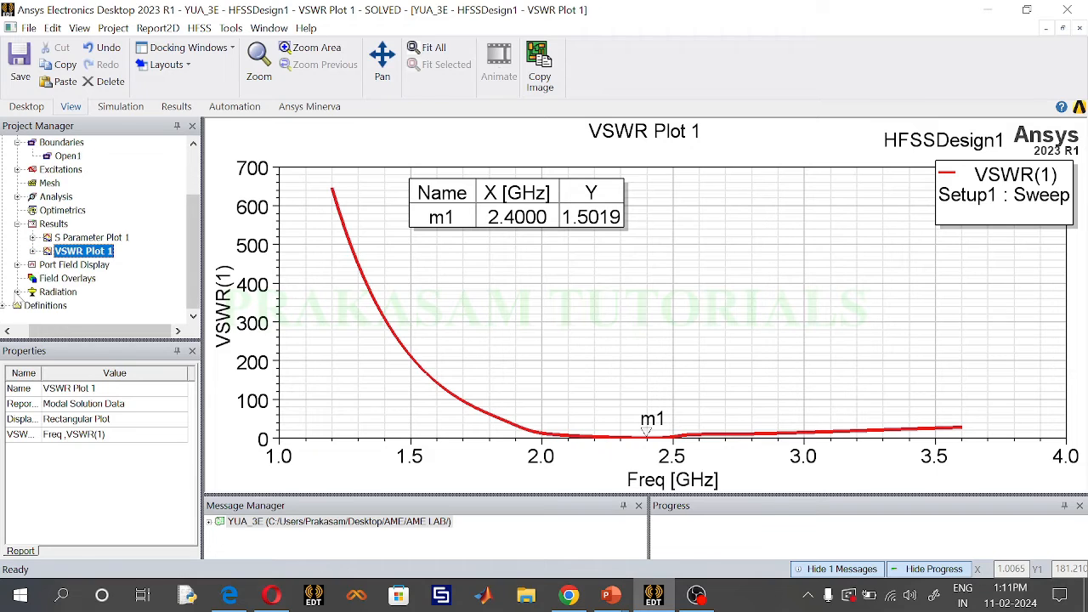
{"action": "left_click", "coordinate": [19, 291]}
{"action": "double_click", "coordinate": [60, 279]}
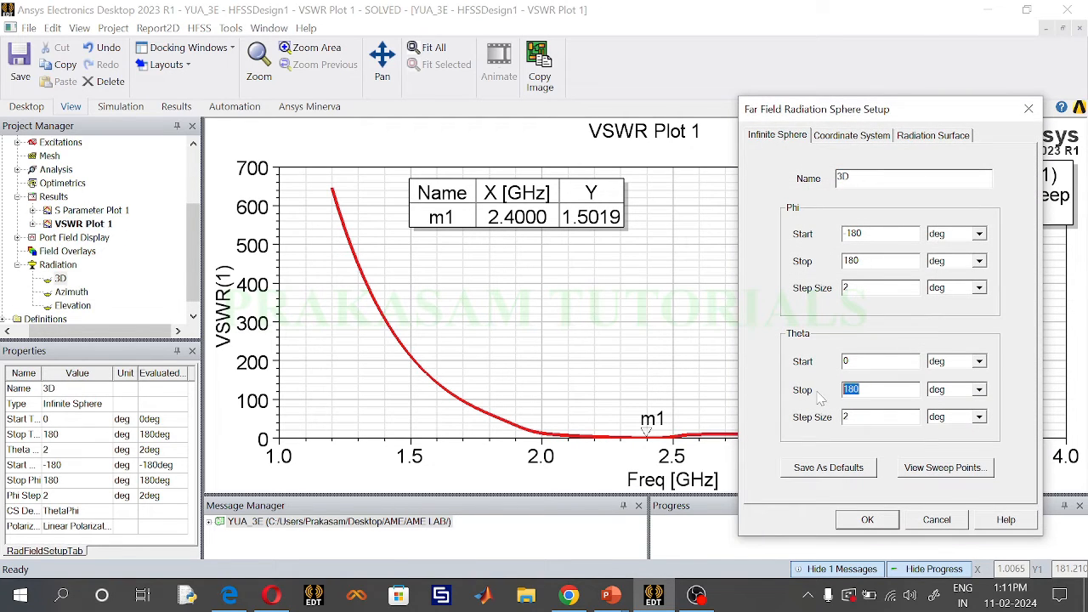
{"action": "type", "text": "360"}
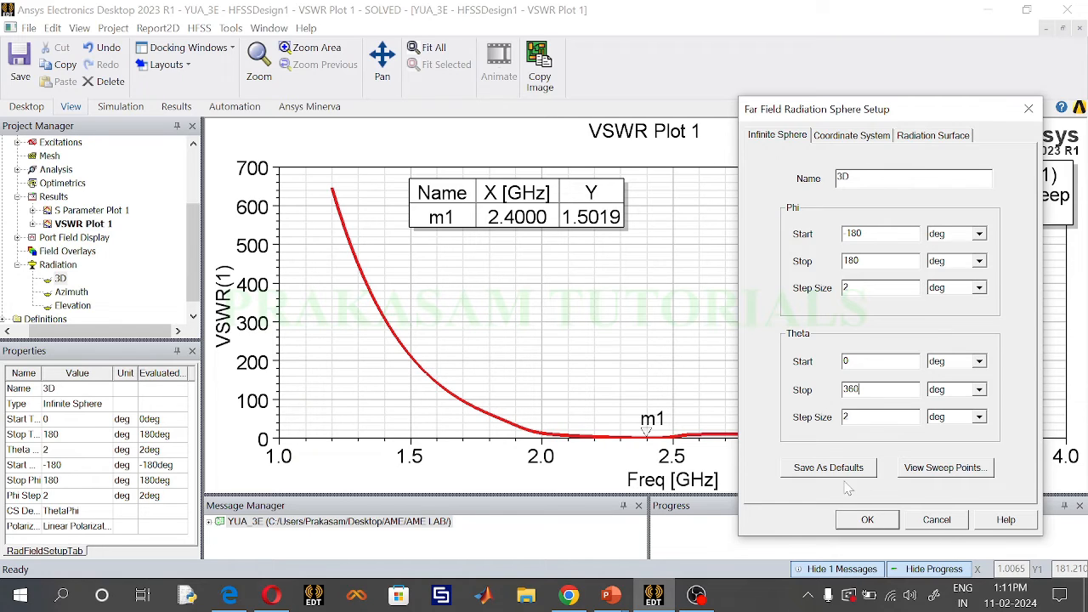
{"action": "left_click", "coordinate": [867, 520]}
{"action": "left_click", "coordinate": [19, 264]}
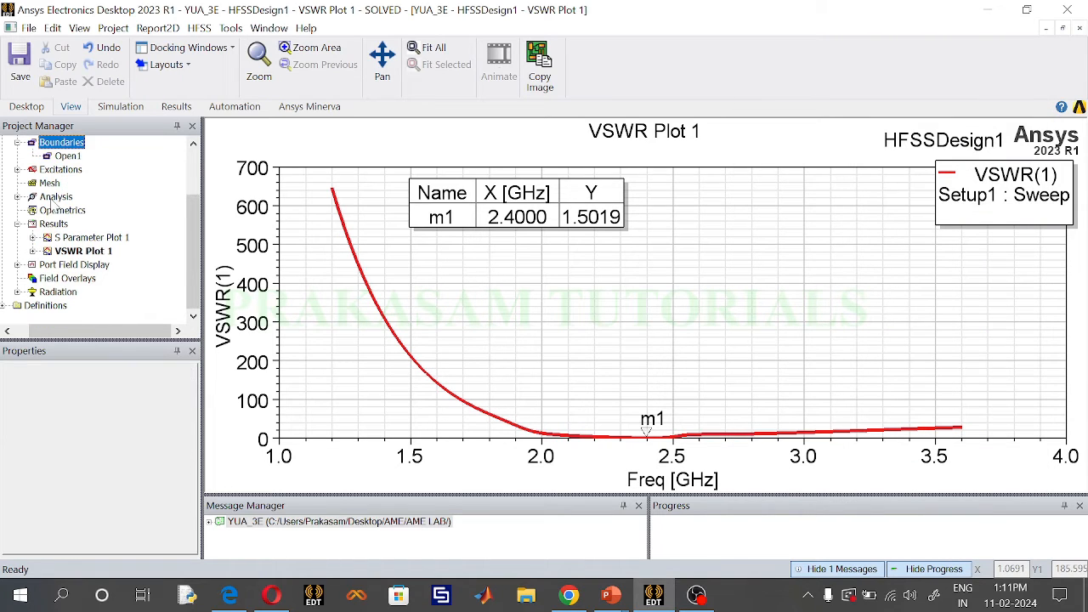
Start a new far-field radiation pattern report from the design's results.
{"action": "left_click", "coordinate": [52, 224]}
{"action": "right_click", "coordinate": [53, 231]}
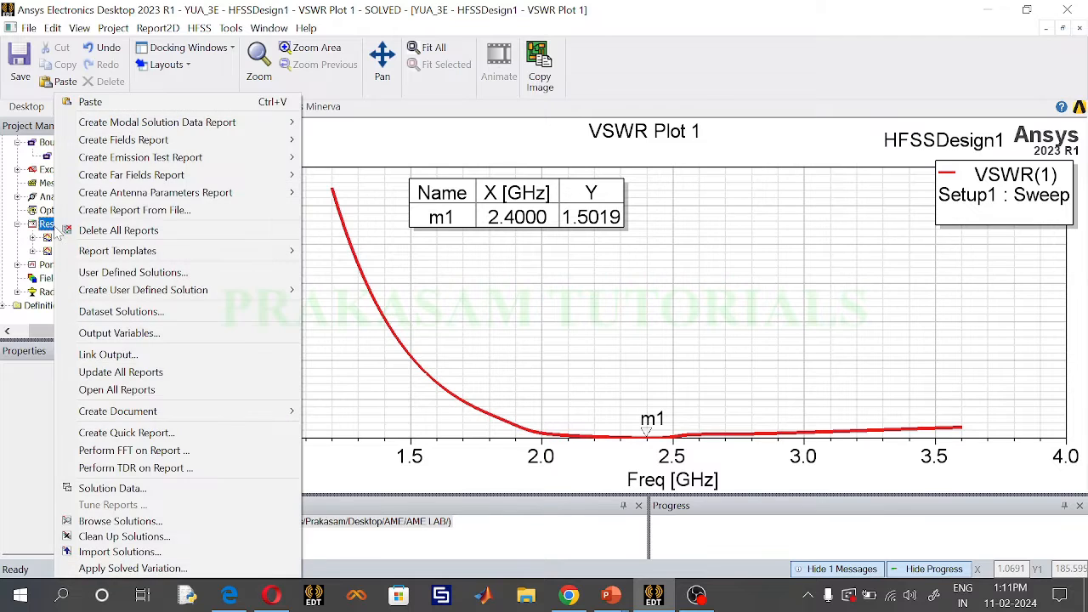
{"action": "mouse_move", "coordinate": [180, 183]}
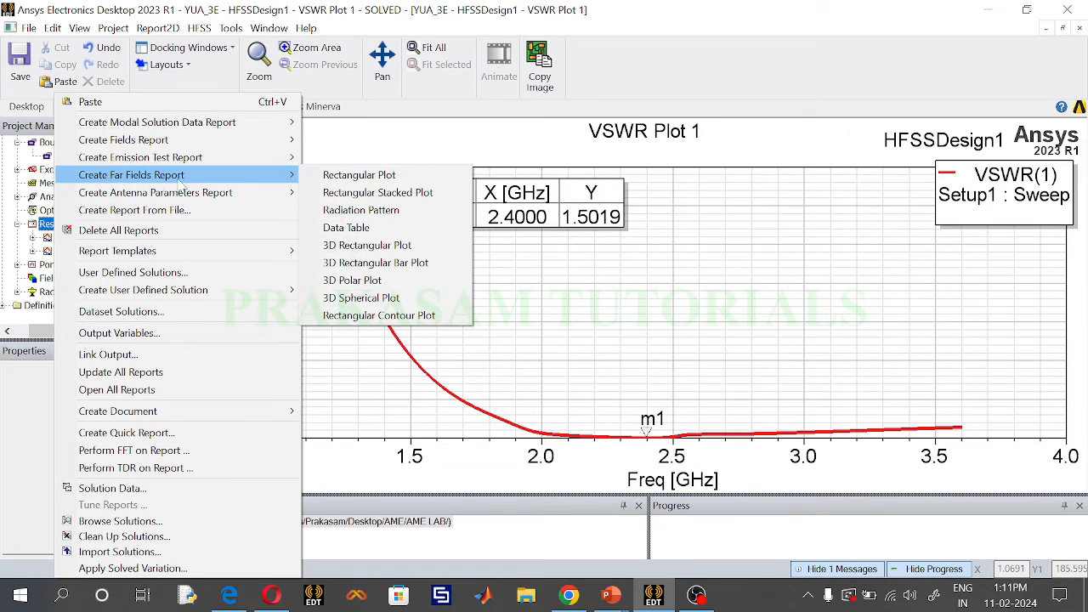
{"action": "left_click", "coordinate": [357, 211]}
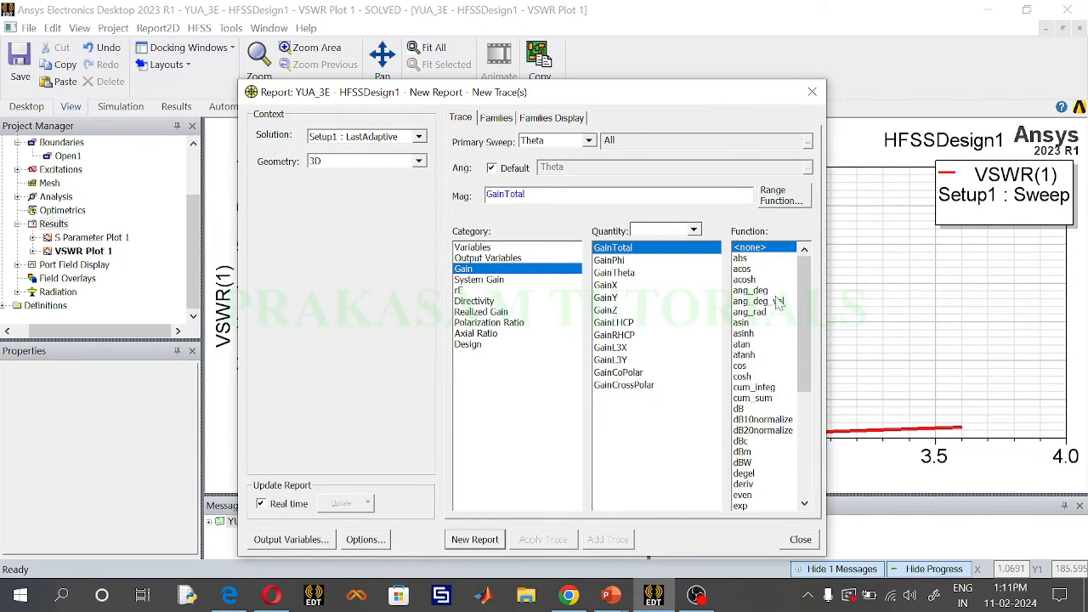
Restrict the Phi values of the radiation pattern's families to 90deg only.
{"action": "left_click", "coordinate": [500, 119]}
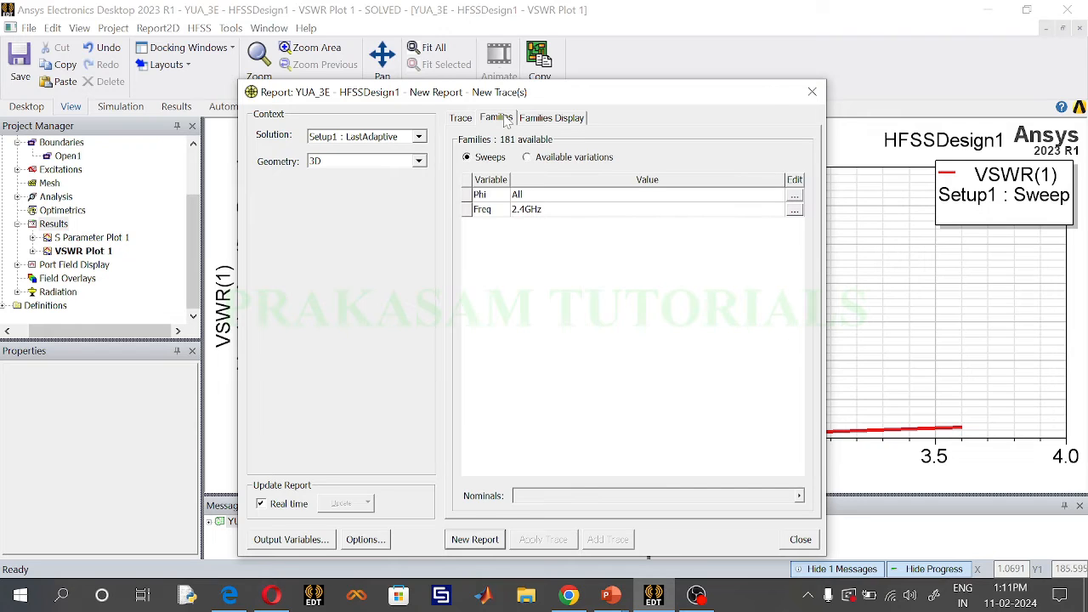
{"action": "left_click", "coordinate": [794, 195]}
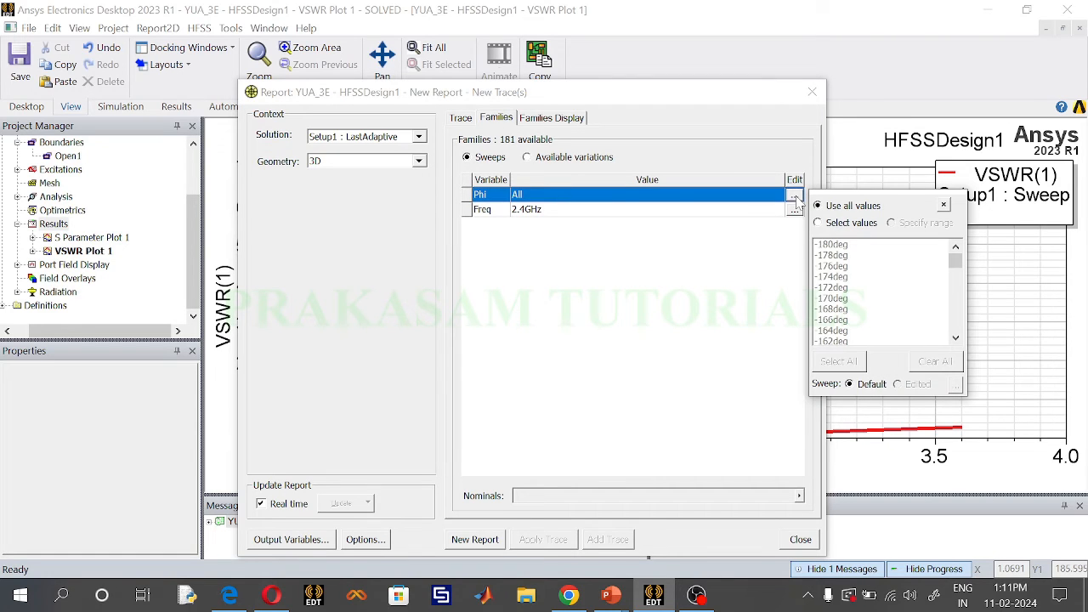
{"action": "left_click", "coordinate": [837, 276]}
{"action": "scroll", "coordinate": [843, 289], "scroll_direction": "down", "scroll_amount": 12}
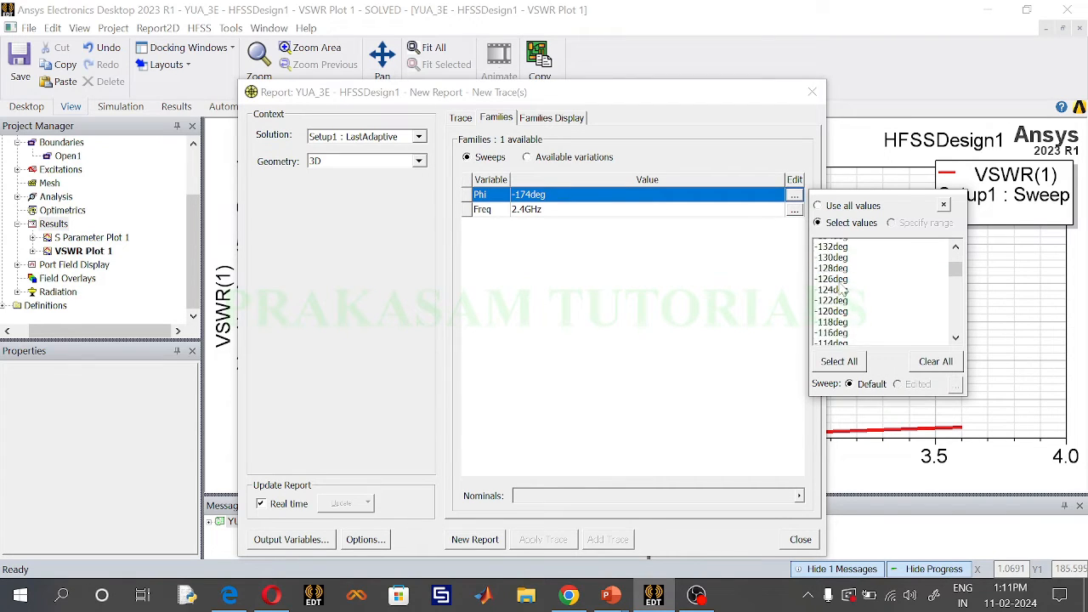
{"action": "scroll", "coordinate": [844, 289], "scroll_direction": "down", "scroll_amount": 4}
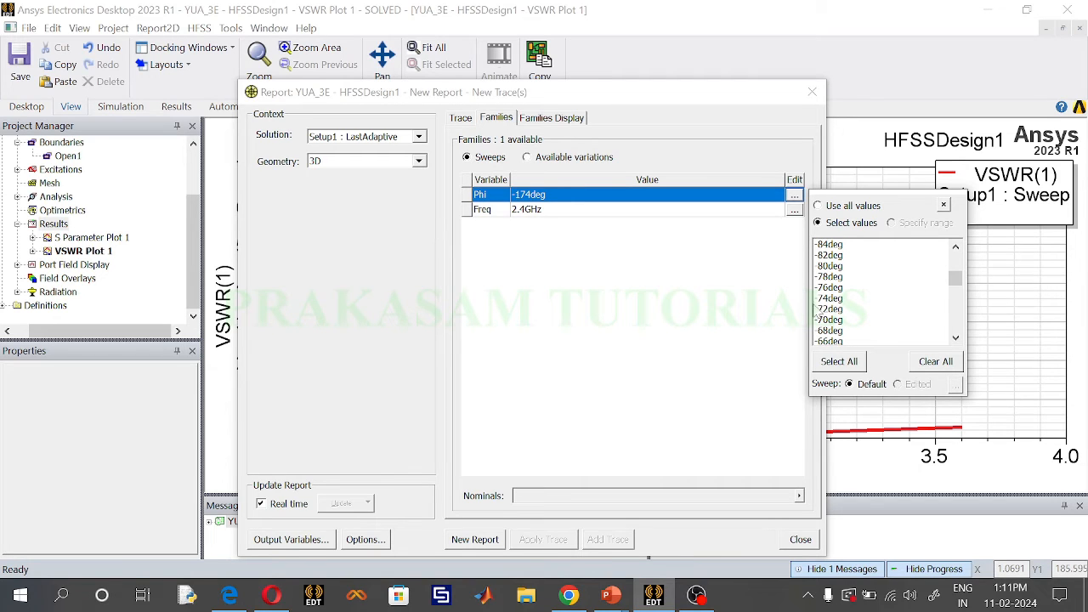
{"action": "scroll", "coordinate": [835, 319], "scroll_direction": "down", "scroll_amount": 6}
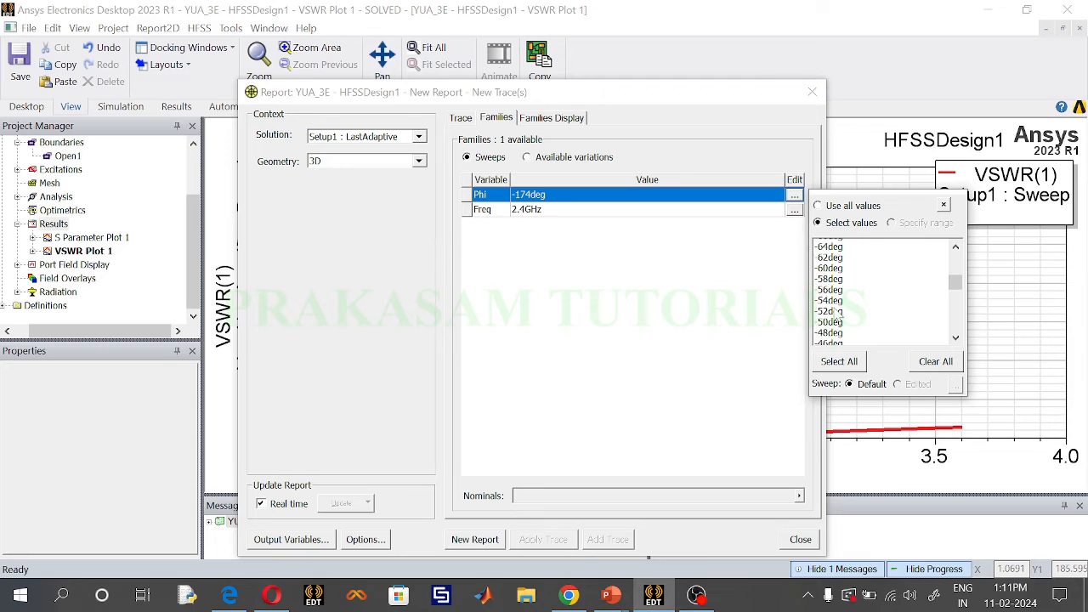
{"action": "scroll", "coordinate": [838, 317], "scroll_direction": "down", "scroll_amount": 5}
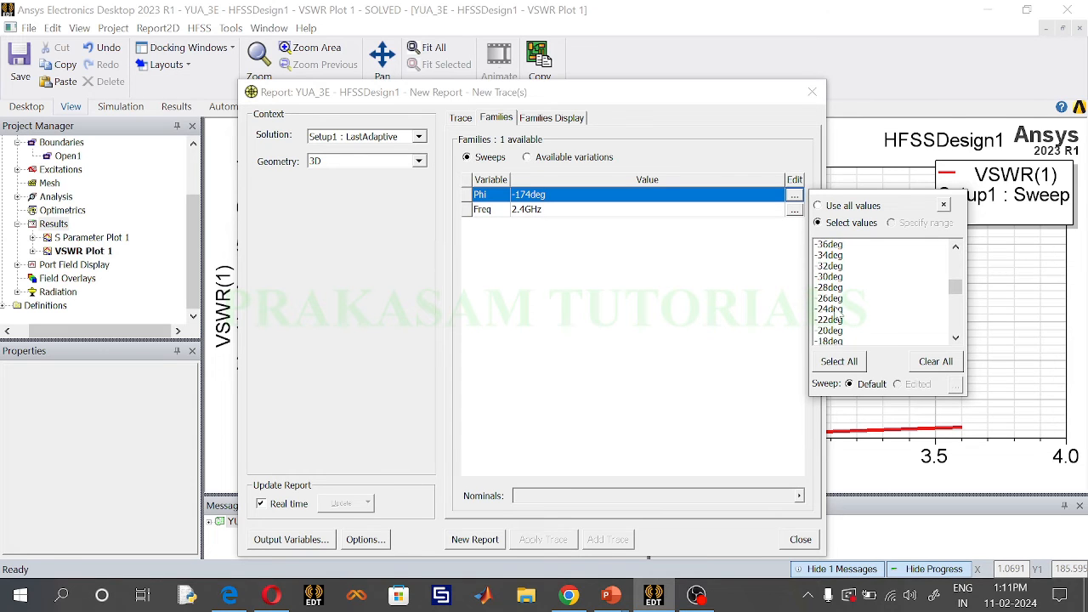
{"action": "scroll", "coordinate": [838, 314], "scroll_direction": "down", "scroll_amount": 2}
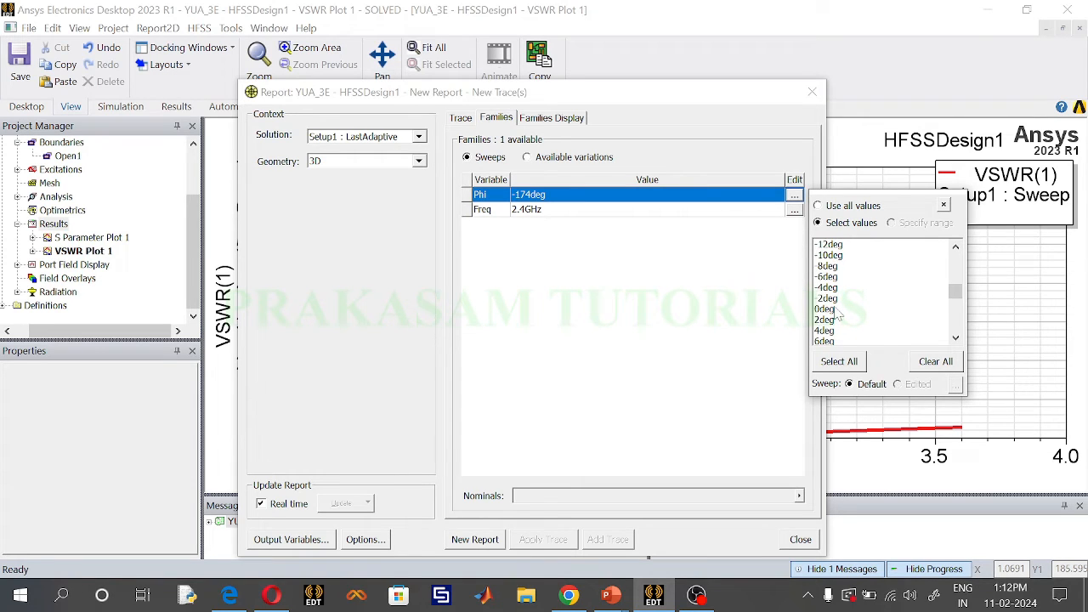
{"action": "scroll", "coordinate": [838, 316], "scroll_direction": "down", "scroll_amount": 9}
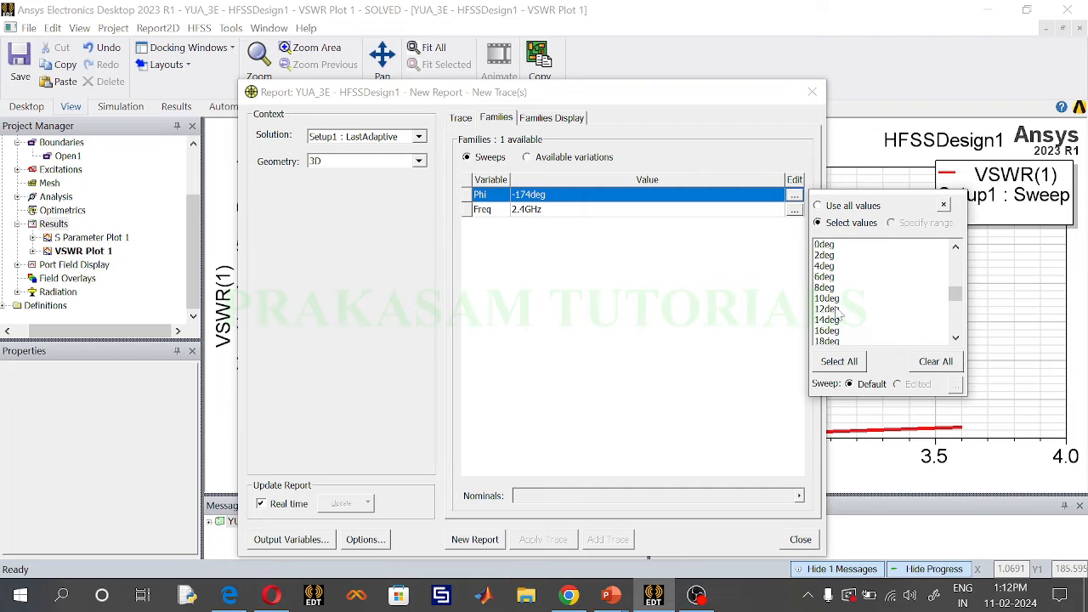
{"action": "scroll", "coordinate": [837, 315], "scroll_direction": "down", "scroll_amount": 5}
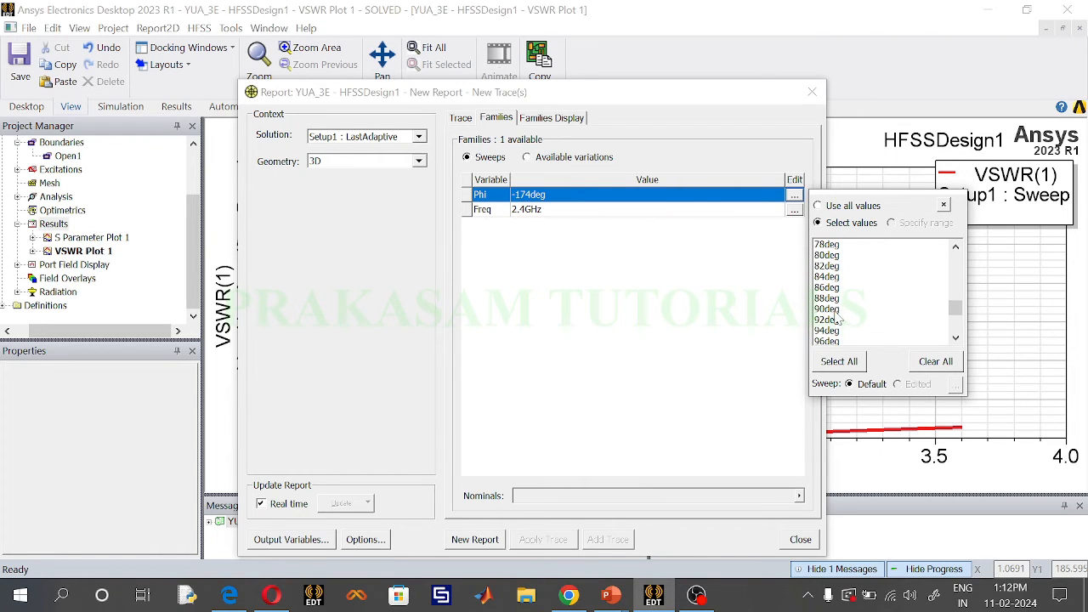
{"action": "left_click", "coordinate": [827, 309]}
{"action": "left_click", "coordinate": [750, 308]}
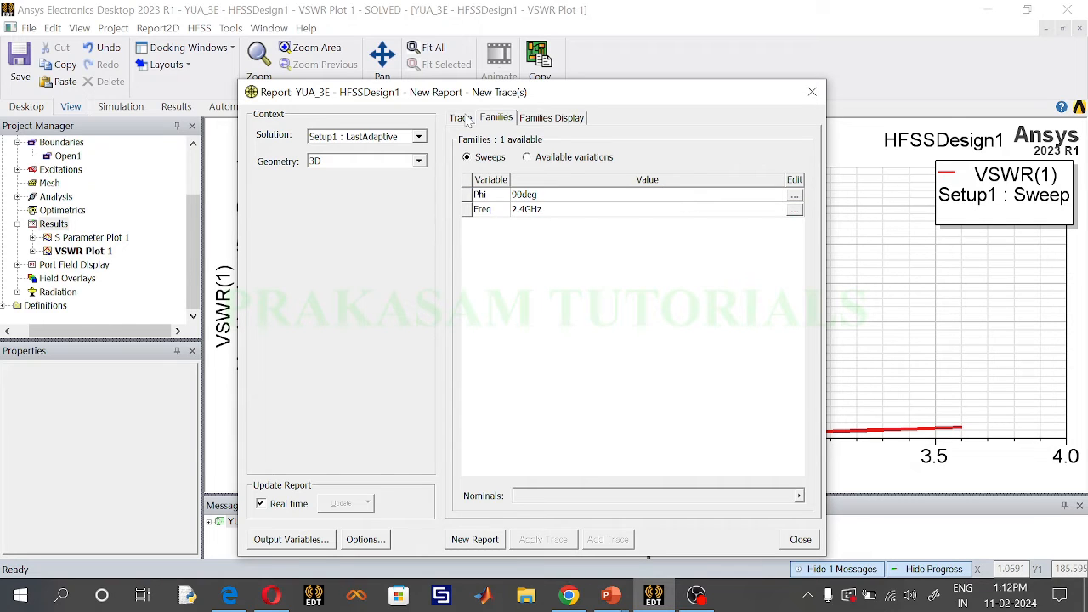
Create the radiation pattern of GainTotal with Theta as the primary sweep, and reposition the report dialog to reveal the plot.
{"action": "left_click", "coordinate": [466, 120]}
{"action": "left_click", "coordinate": [588, 143]}
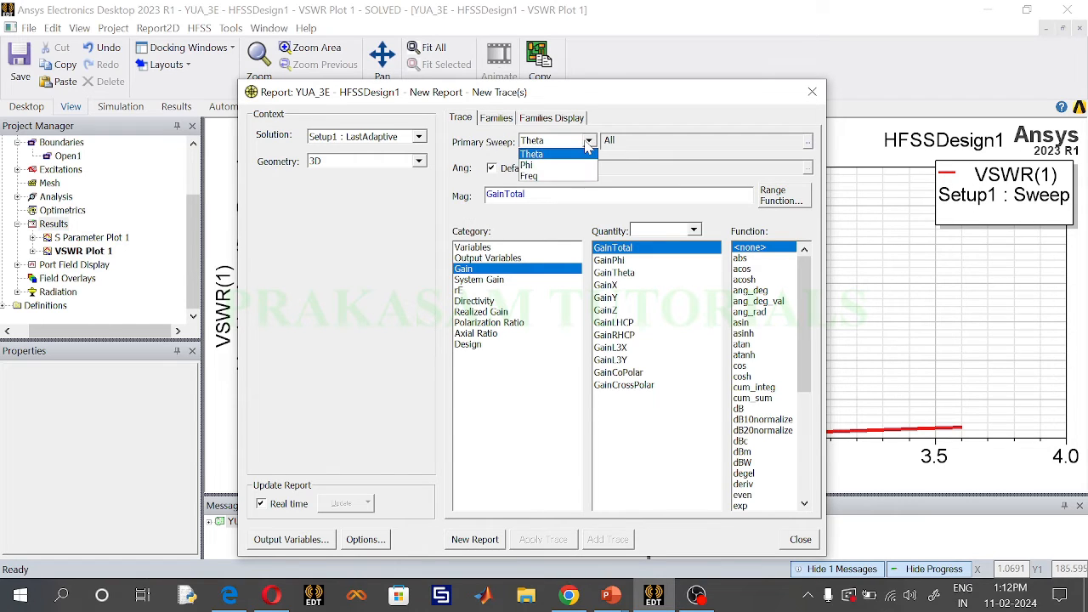
{"action": "left_click", "coordinate": [588, 143]}
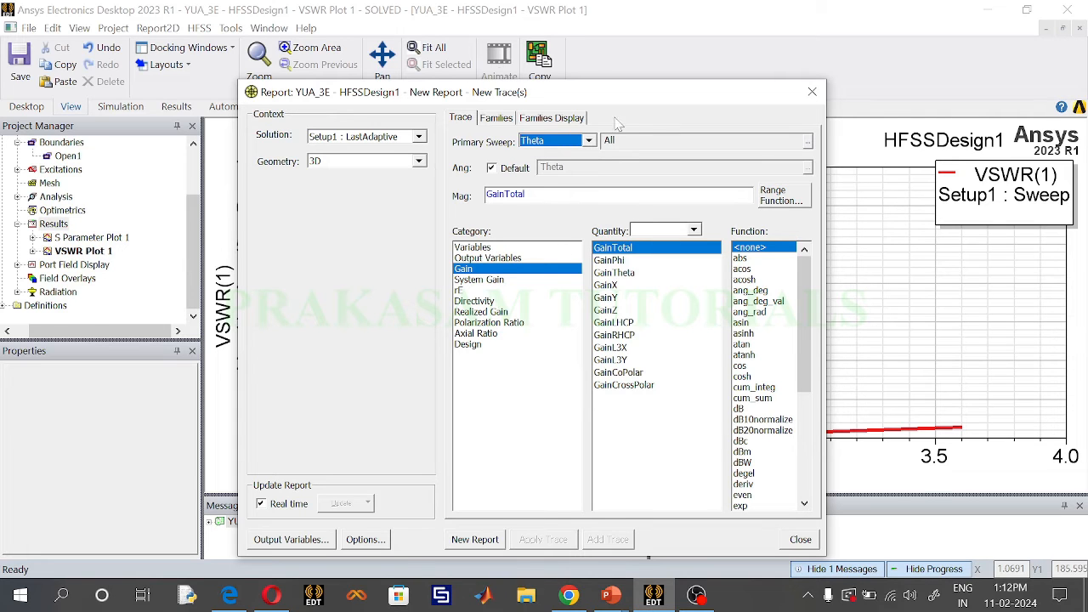
{"action": "left_click_drag", "start_coordinate": [613, 97], "coordinate": [440, 52]}
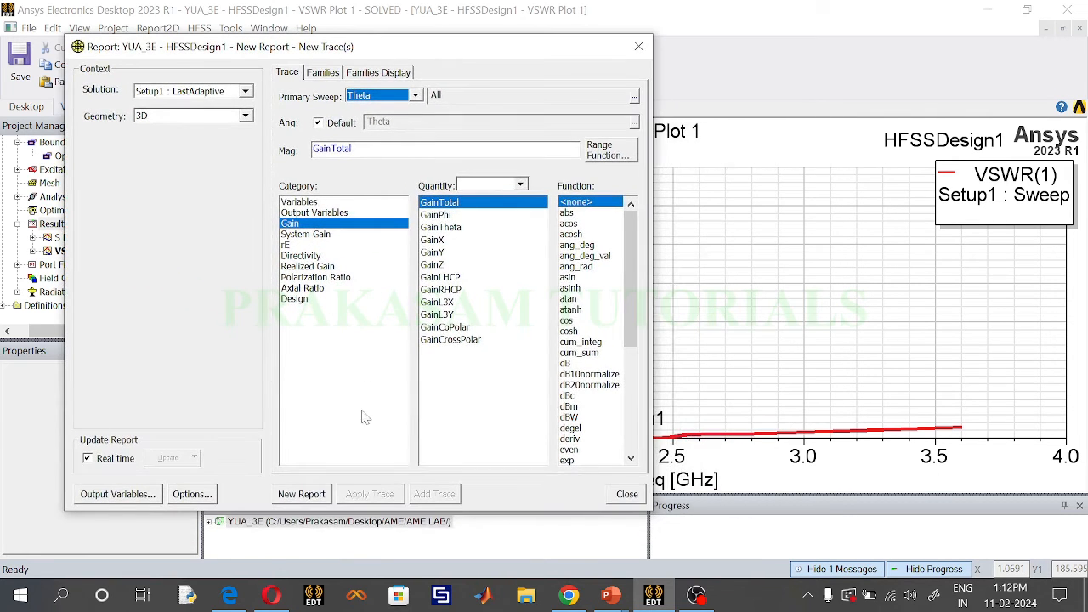
{"action": "left_click", "coordinate": [317, 493]}
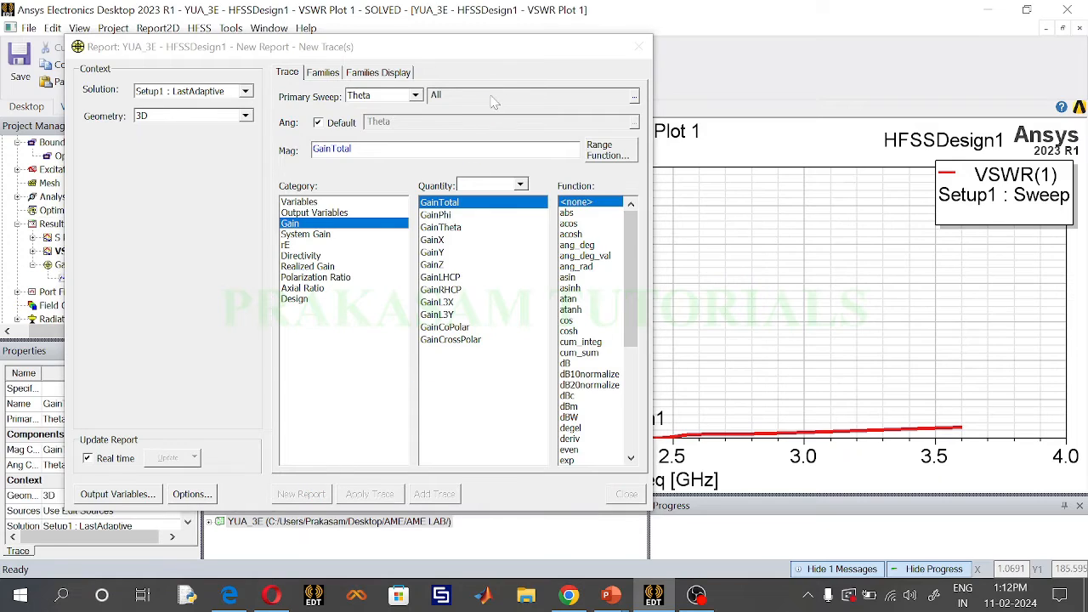
{"action": "left_click_drag", "start_coordinate": [519, 47], "coordinate": [485, 76]}
Create a second radiation pattern report showing dB(GainTotal) at Phi 90deg.
{"action": "left_click", "coordinate": [532, 390]}
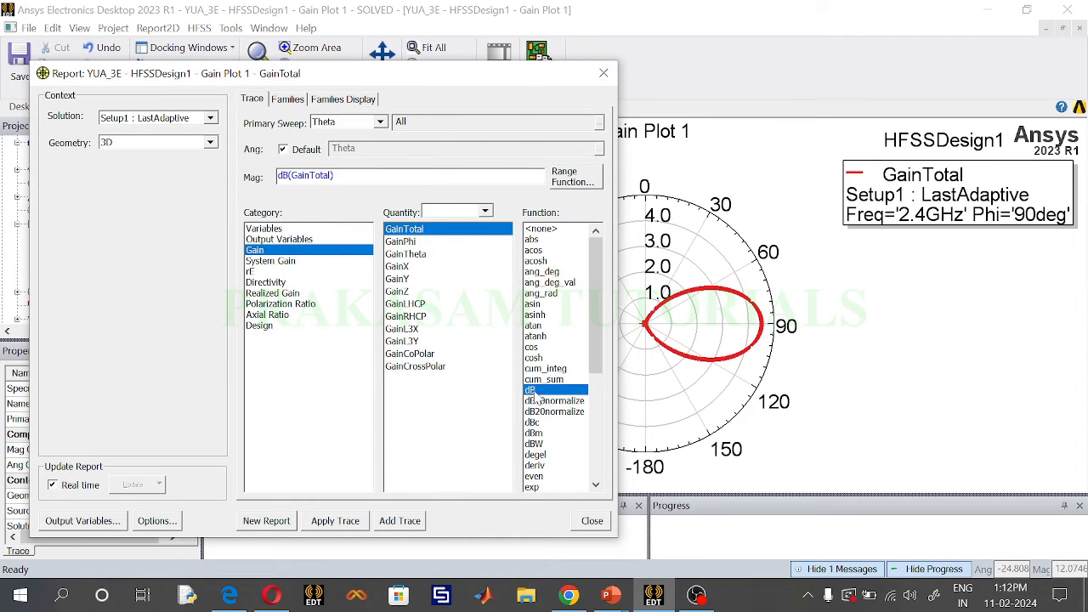
{"action": "left_click", "coordinate": [266, 520]}
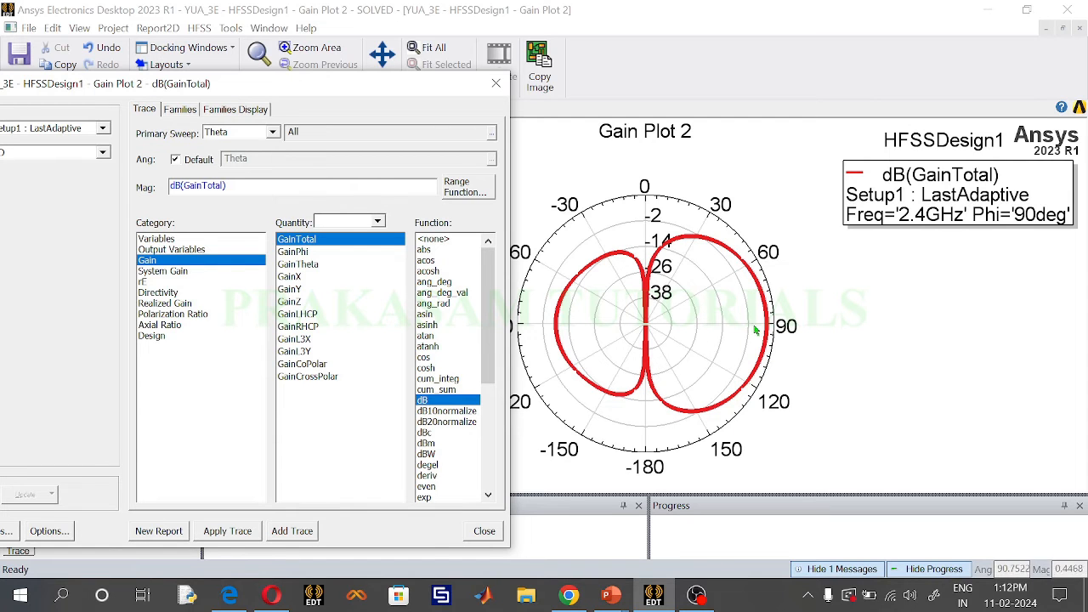
{"action": "left_click_drag", "start_coordinate": [390, 92], "coordinate": [524, 66]}
Create a new radiation pattern report of the total directivity in dB, dB(DirTotal).
{"action": "left_click", "coordinate": [311, 267]}
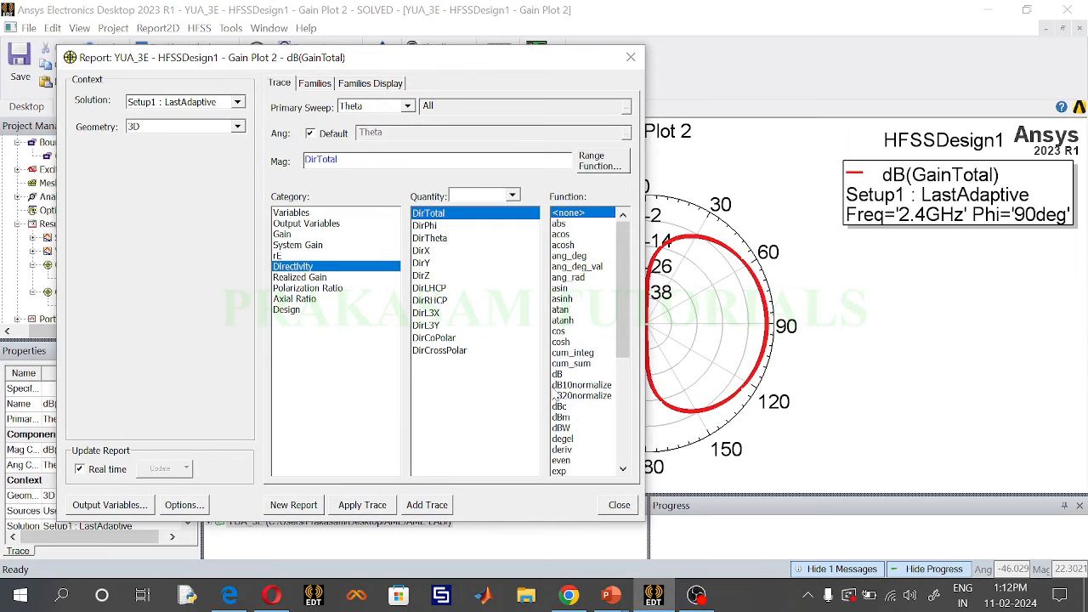
{"action": "left_click", "coordinate": [559, 374]}
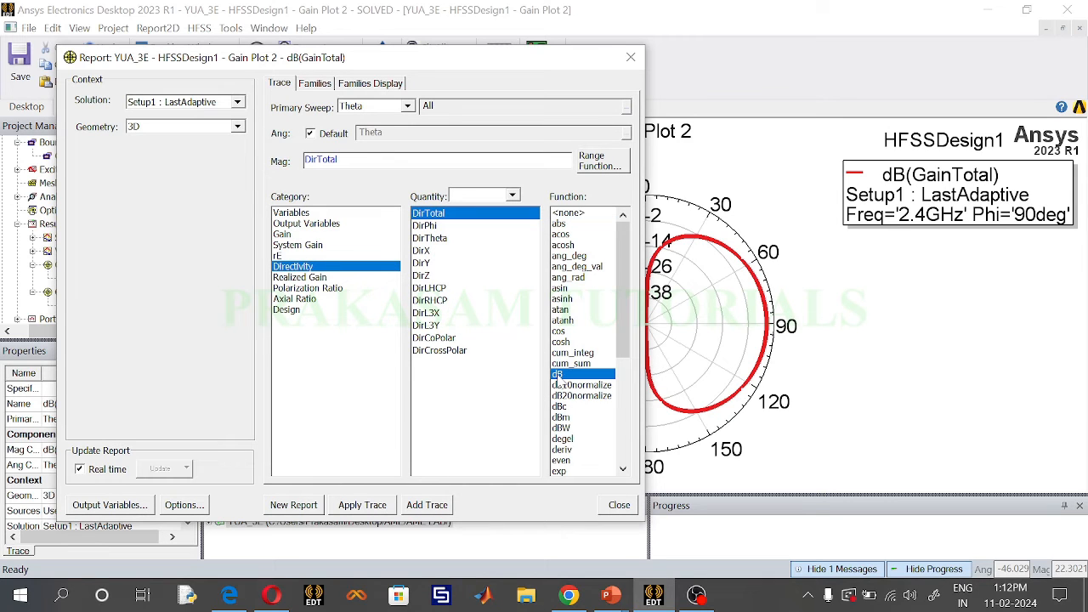
{"action": "left_click", "coordinate": [302, 510]}
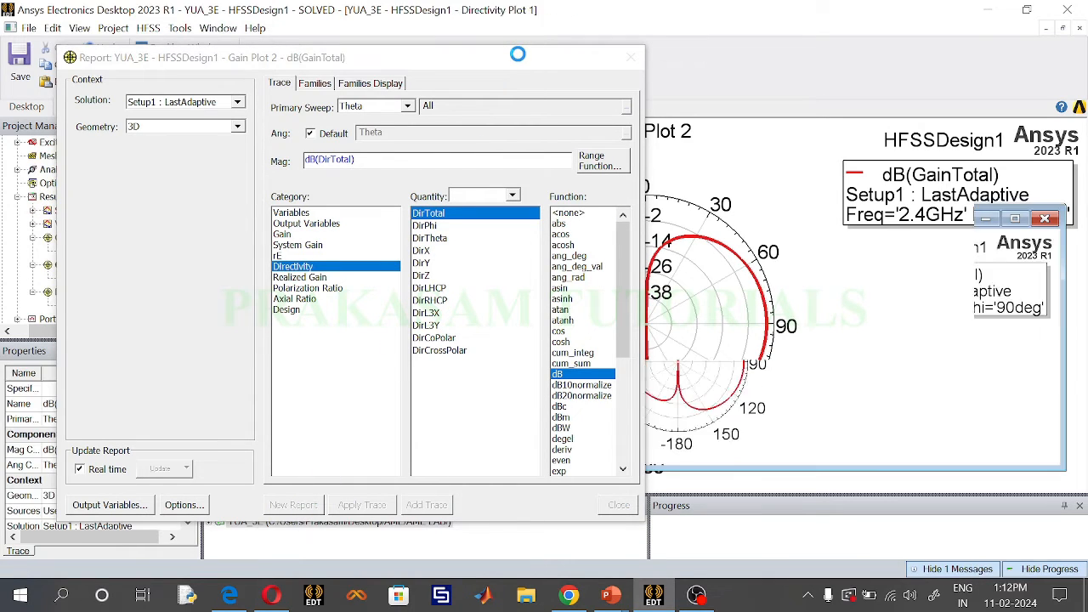
{"action": "mouse_move", "coordinate": [518, 56]}
{"action": "left_mouse_down"}
{"action": "mouse_move", "coordinate": [368, 85]}
{"action": "mouse_move", "coordinate": [531, 70]}
{"action": "left_mouse_up"}
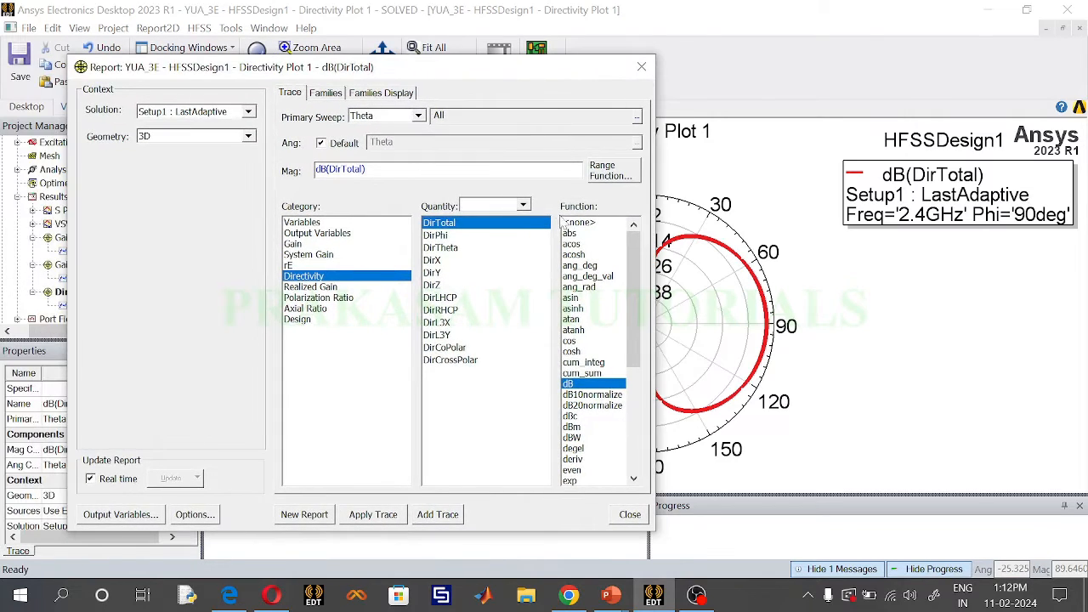
Create another radiation pattern report of DirTotal without any function and close the report dialog.
{"action": "left_click", "coordinate": [578, 225]}
{"action": "left_click", "coordinate": [307, 512]}
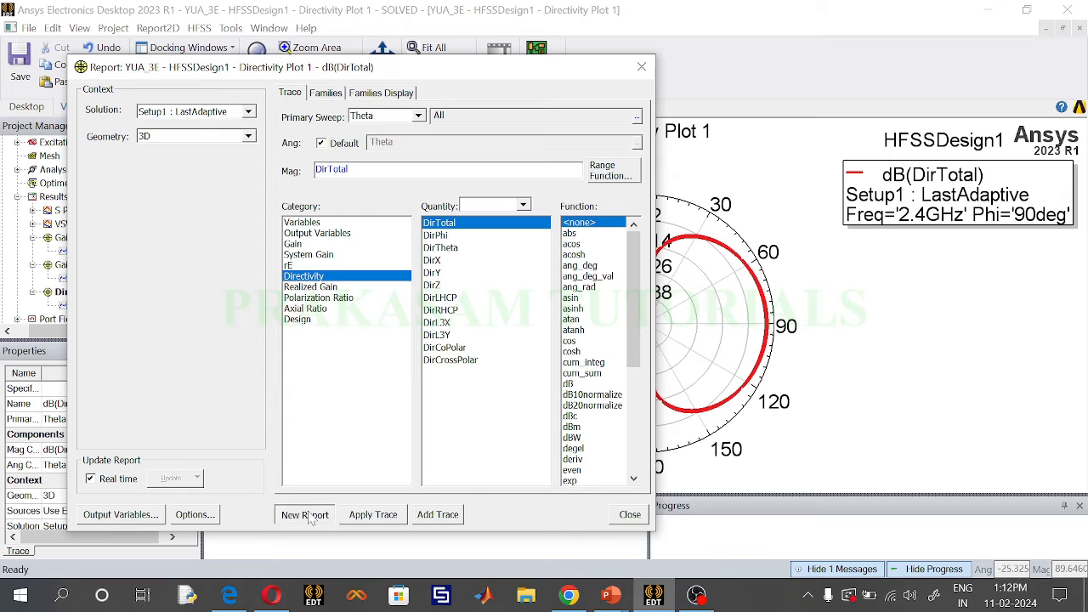
{"action": "left_click", "coordinate": [643, 69]}
Collapse the trace entries of the two gain plots and two directivity plots in the project tree.
{"action": "left_click", "coordinate": [35, 210]}
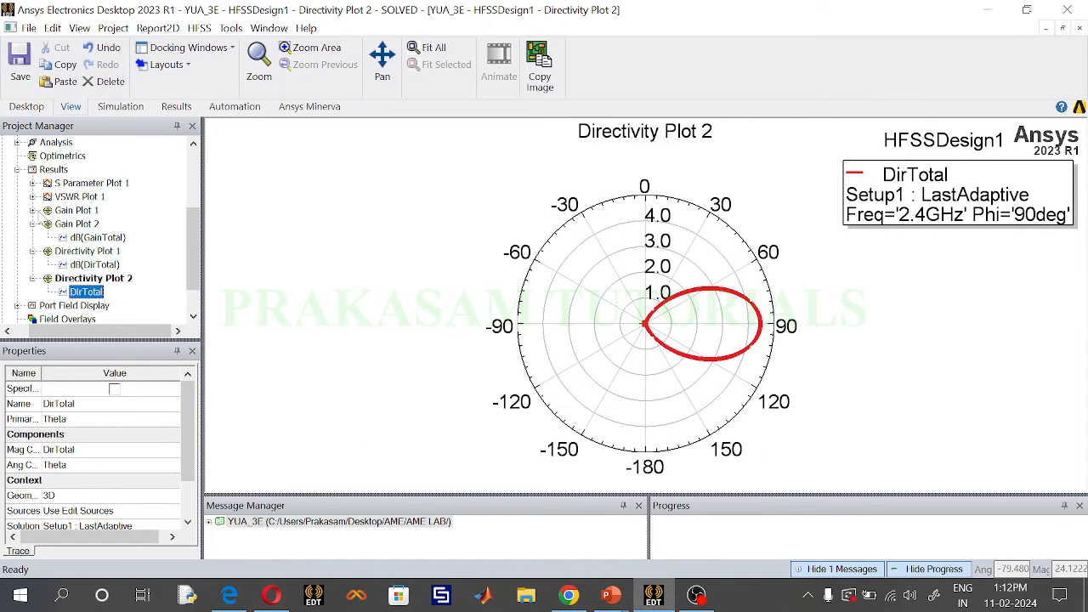
{"action": "left_click", "coordinate": [35, 224]}
{"action": "left_click", "coordinate": [35, 237]}
{"action": "left_click", "coordinate": [34, 250]}
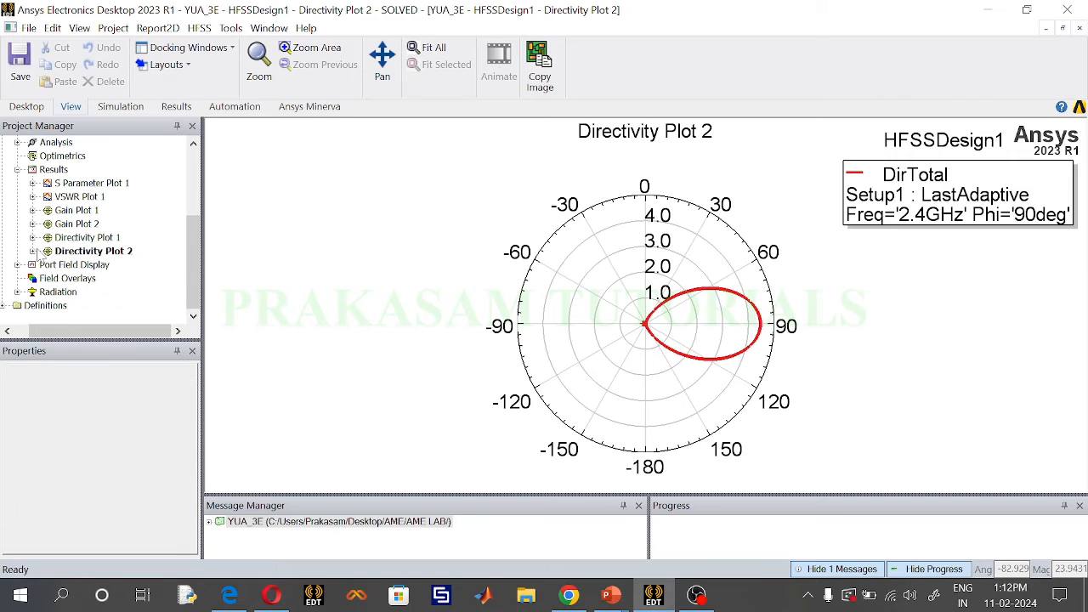
Create a far-field 3D polar plot of GainTotal with Phi as primary and Theta as secondary sweep.
{"action": "left_click", "coordinate": [53, 170]}
{"action": "right_click", "coordinate": [53, 170]}
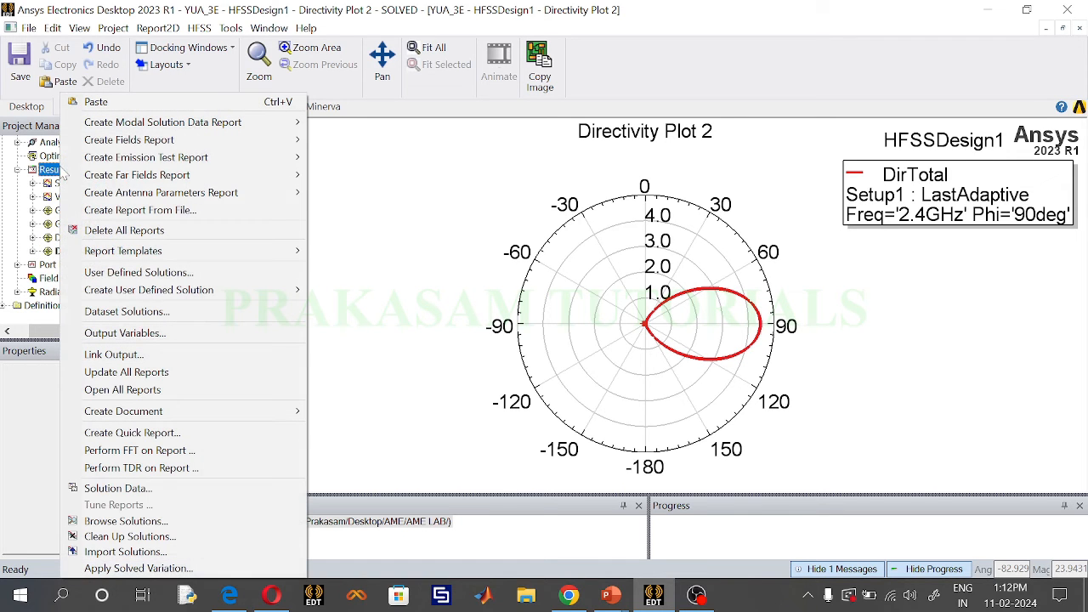
{"action": "mouse_move", "coordinate": [276, 179]}
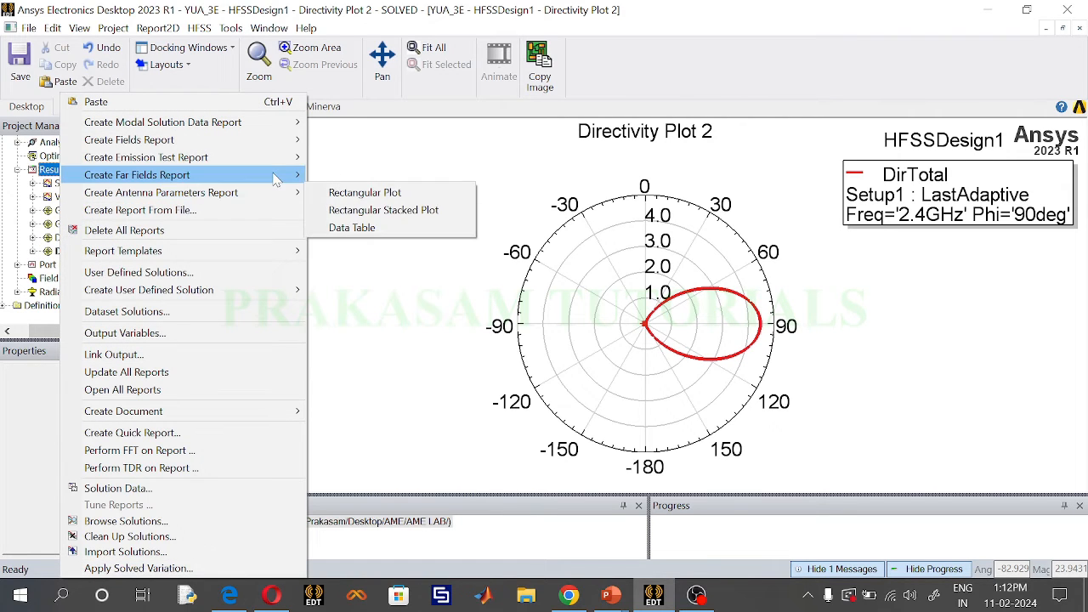
{"action": "left_click", "coordinate": [371, 276]}
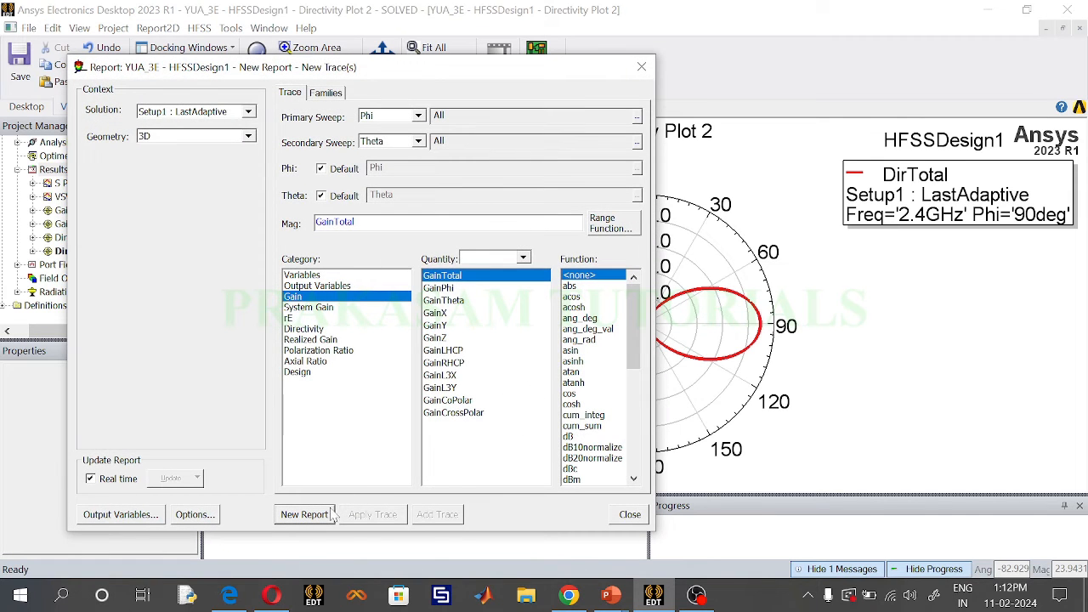
{"action": "left_click", "coordinate": [305, 514]}
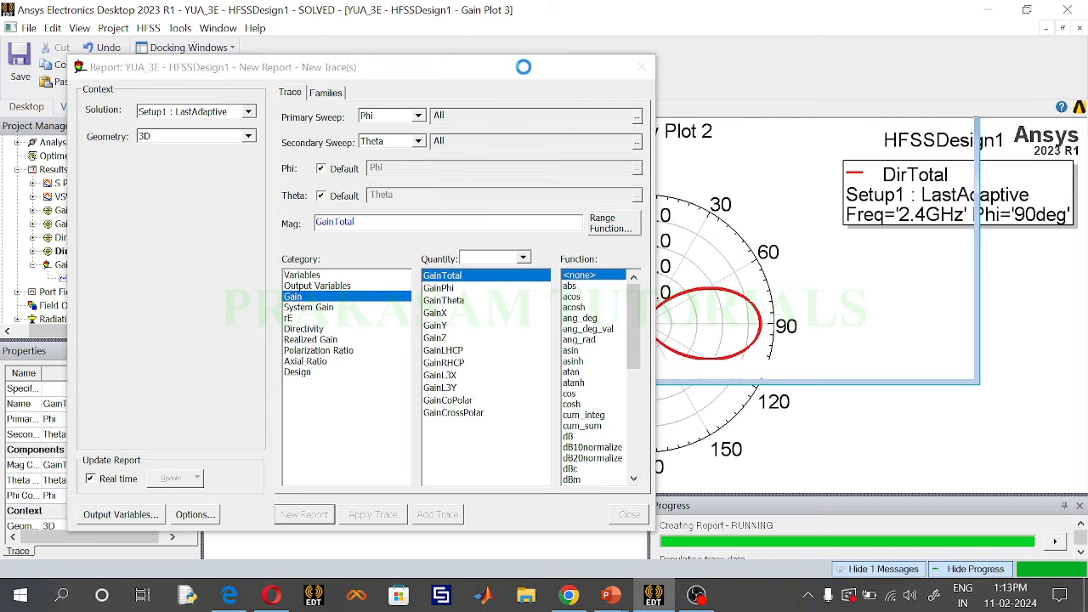
{"action": "left_click_drag", "start_coordinate": [523, 67], "coordinate": [479, 55]}
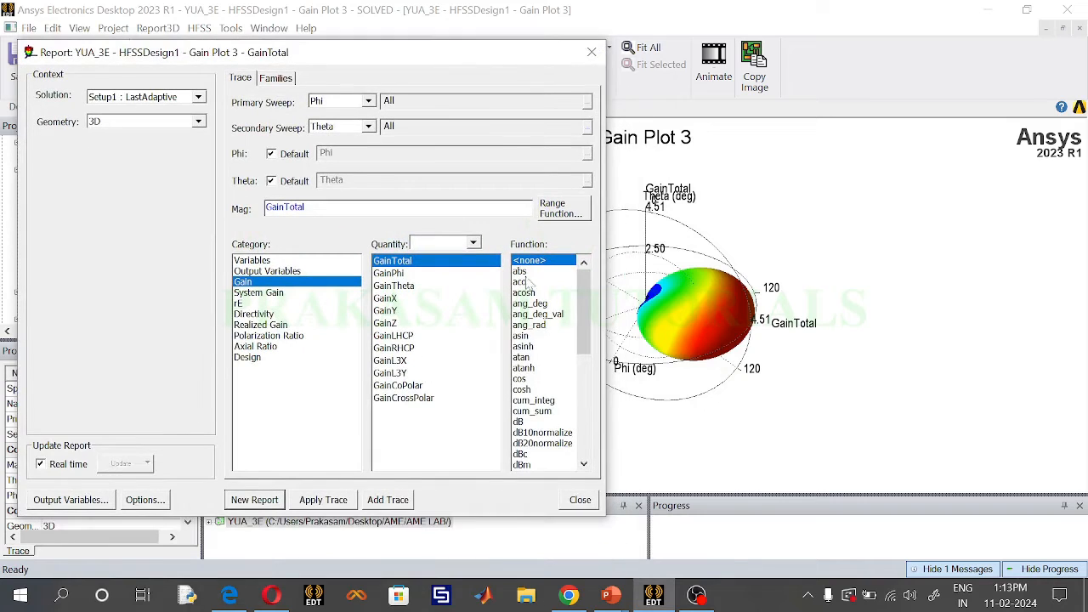
Create a second 3D polar plot report showing dB(GainTotal).
{"action": "left_click", "coordinate": [518, 411]}
{"action": "left_click", "coordinate": [519, 421]}
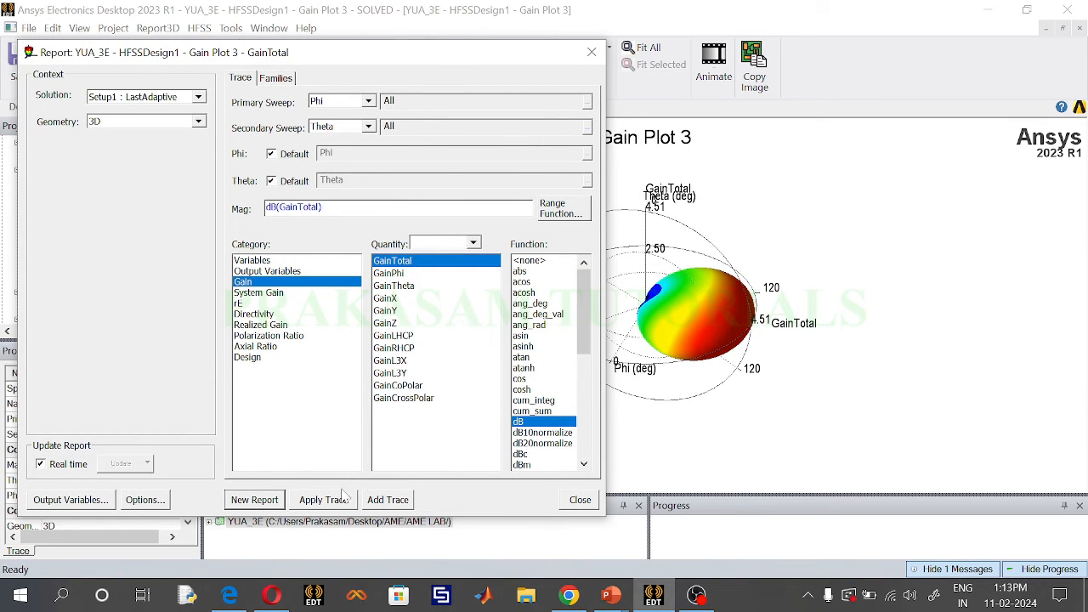
{"action": "left_click", "coordinate": [266, 504]}
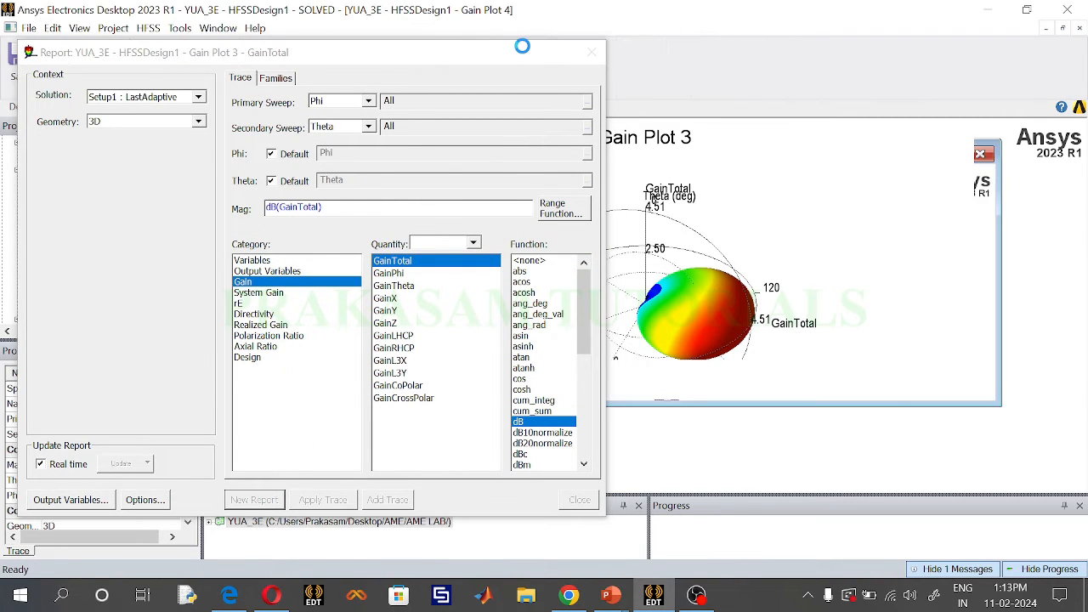
{"action": "mouse_move", "coordinate": [522, 46]}
{"action": "left_mouse_down"}
{"action": "mouse_move", "coordinate": [806, 191]}
{"action": "mouse_move", "coordinate": [850, 190]}
{"action": "mouse_move", "coordinate": [505, 73]}
{"action": "mouse_move", "coordinate": [522, 53]}
{"action": "left_mouse_up"}
Create a far-field 3D polar plot report of dB(DirTotal) with Phi as primary and Theta as secondary sweep.
{"action": "left_click", "coordinate": [250, 312]}
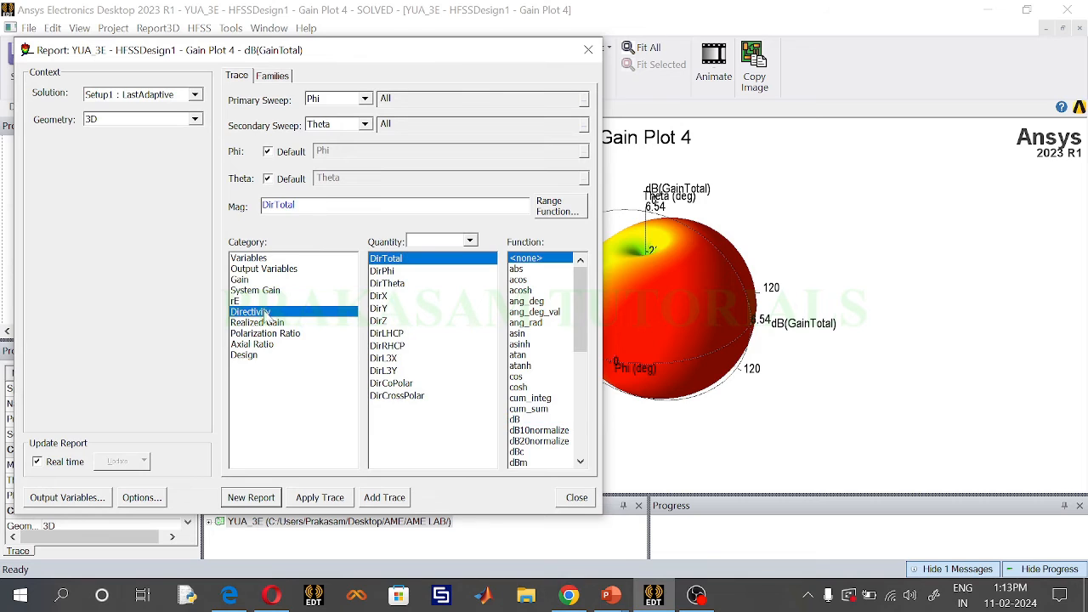
{"action": "left_click", "coordinate": [515, 419]}
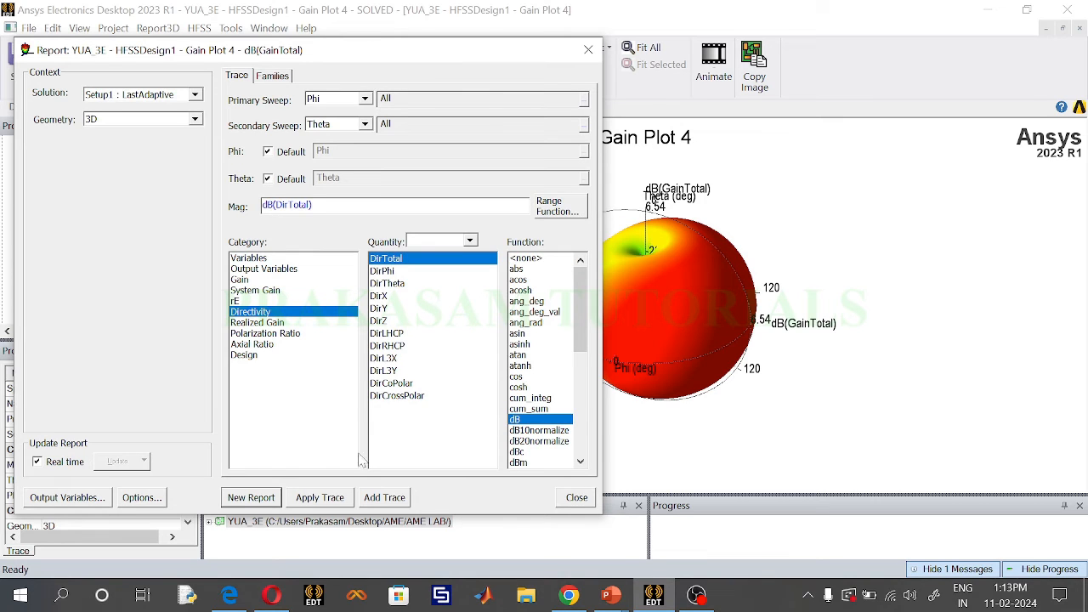
{"action": "left_click", "coordinate": [272, 500]}
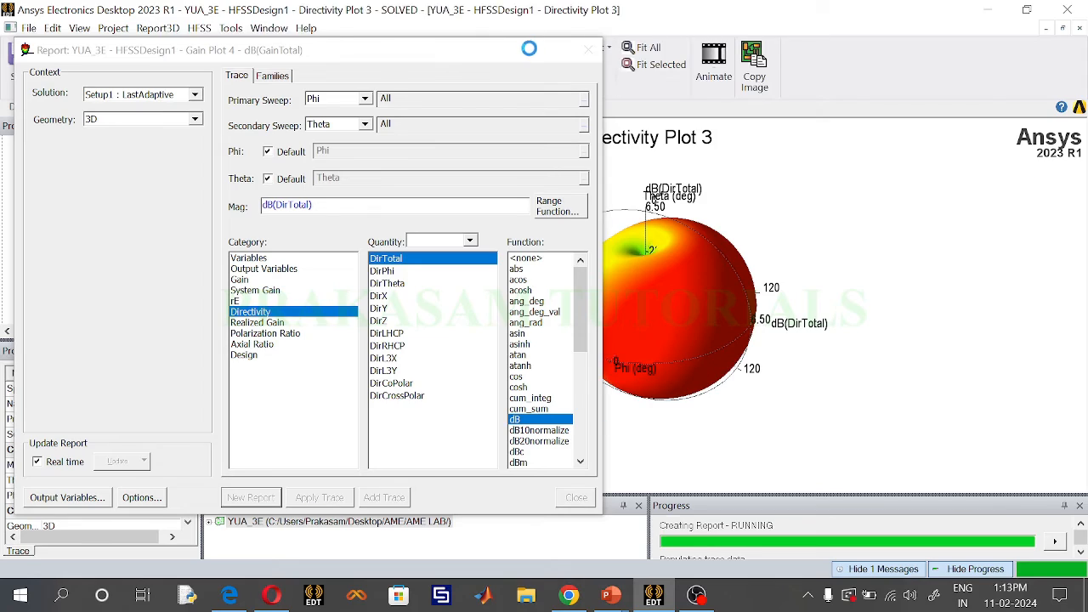
Create another 3D polar plot report of DirTotal without any function and close the report dialog.
{"action": "left_click_drag", "start_coordinate": [528, 49], "coordinate": [695, 12]}
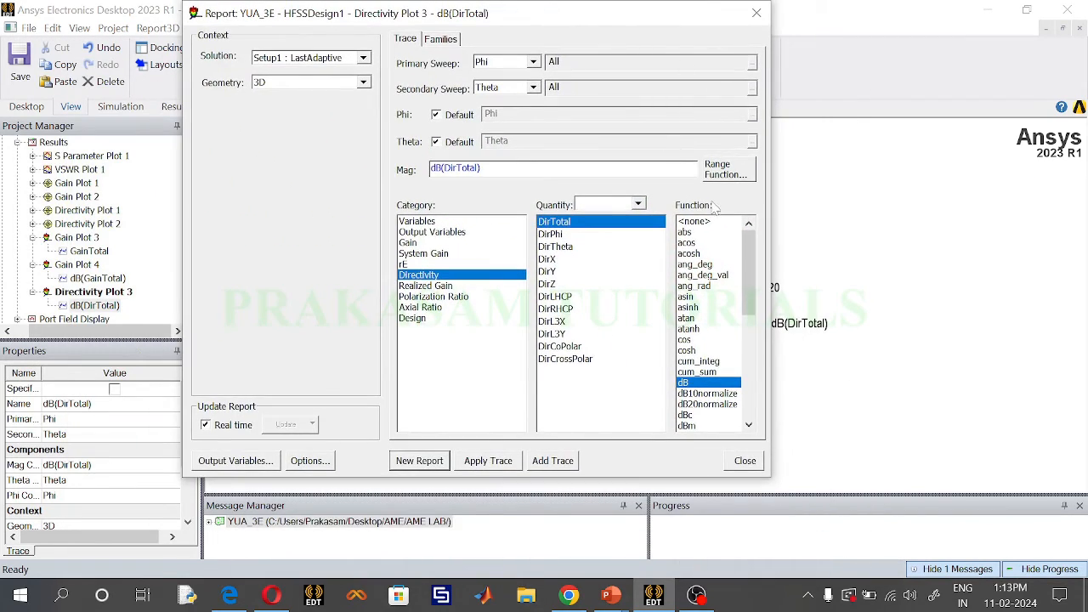
{"action": "left_click", "coordinate": [696, 222]}
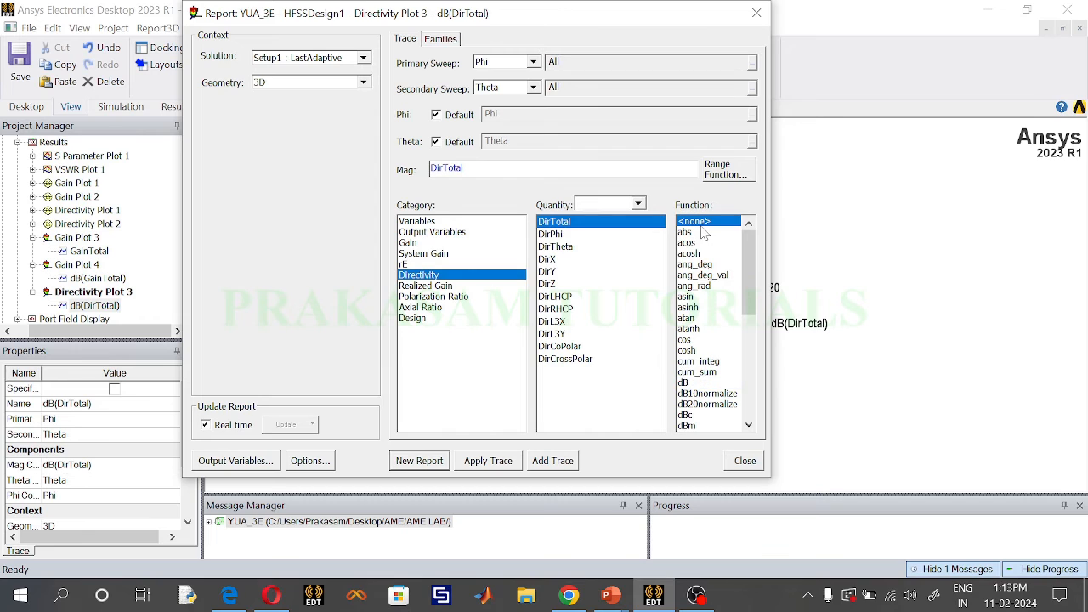
{"action": "left_click", "coordinate": [420, 460]}
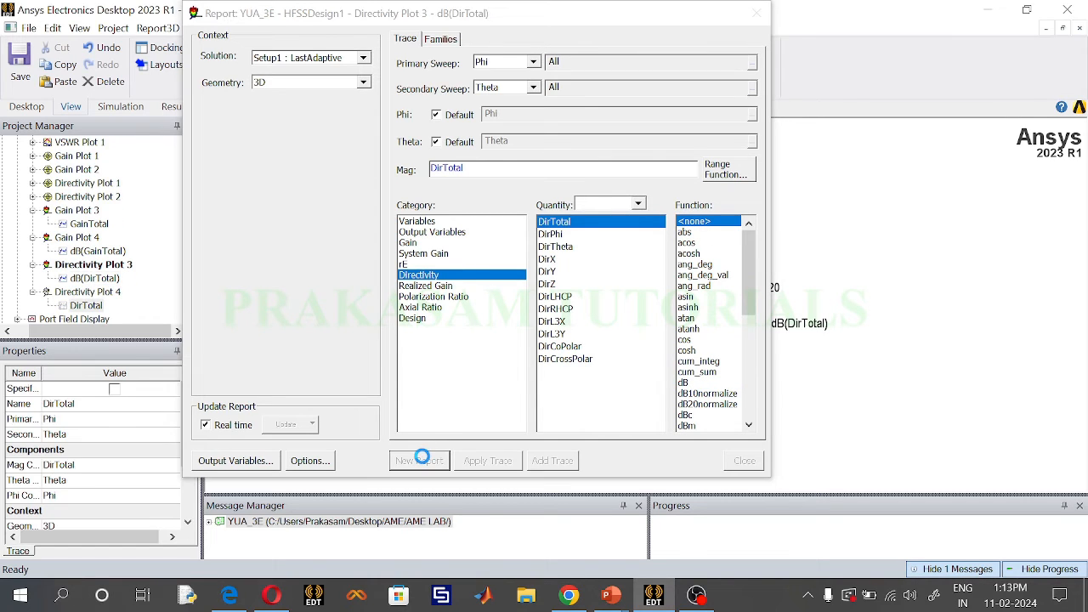
{"action": "left_click", "coordinate": [757, 13]}
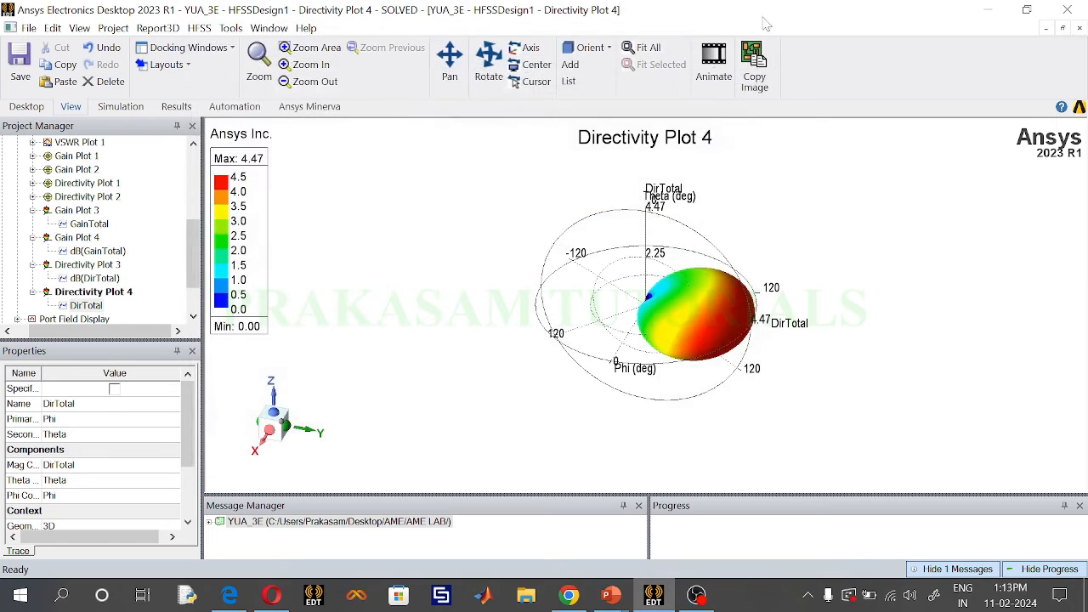
Collapse the trace entries of Gain Plots 3 and 4 and Directivity Plots 3 and 4 in the project tree.
{"action": "left_click", "coordinate": [32, 237]}
{"action": "left_click", "coordinate": [32, 210]}
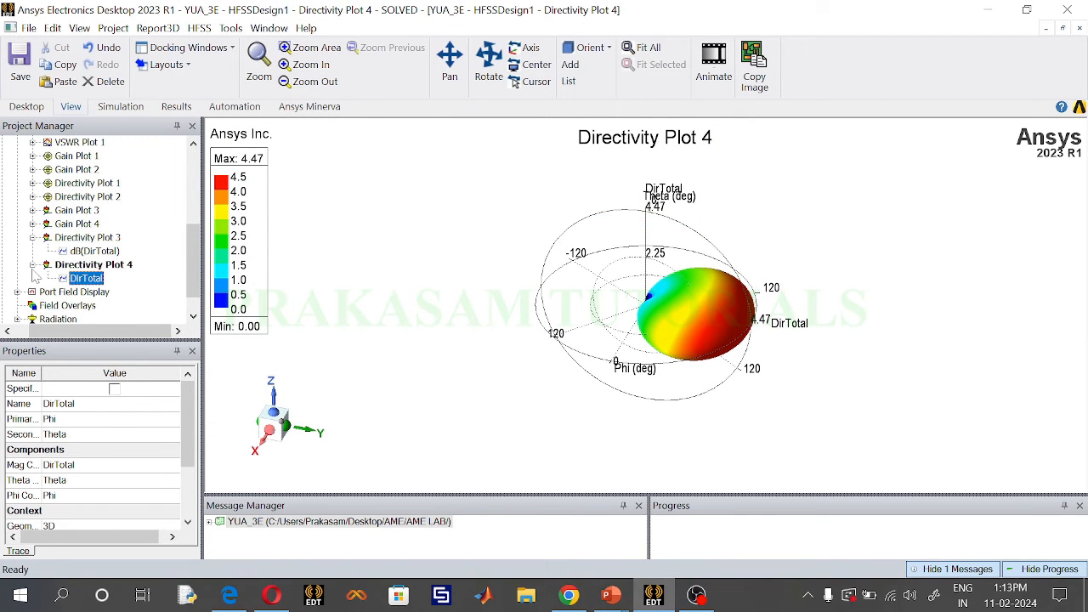
{"action": "left_click", "coordinate": [33, 265]}
{"action": "left_click", "coordinate": [33, 237]}
View the 3D polar plots Gain Plot 3, Gain Plot 4, Directivity Plot 3 and Directivity Plot 4 in turn.
{"action": "double_click", "coordinate": [78, 210]}
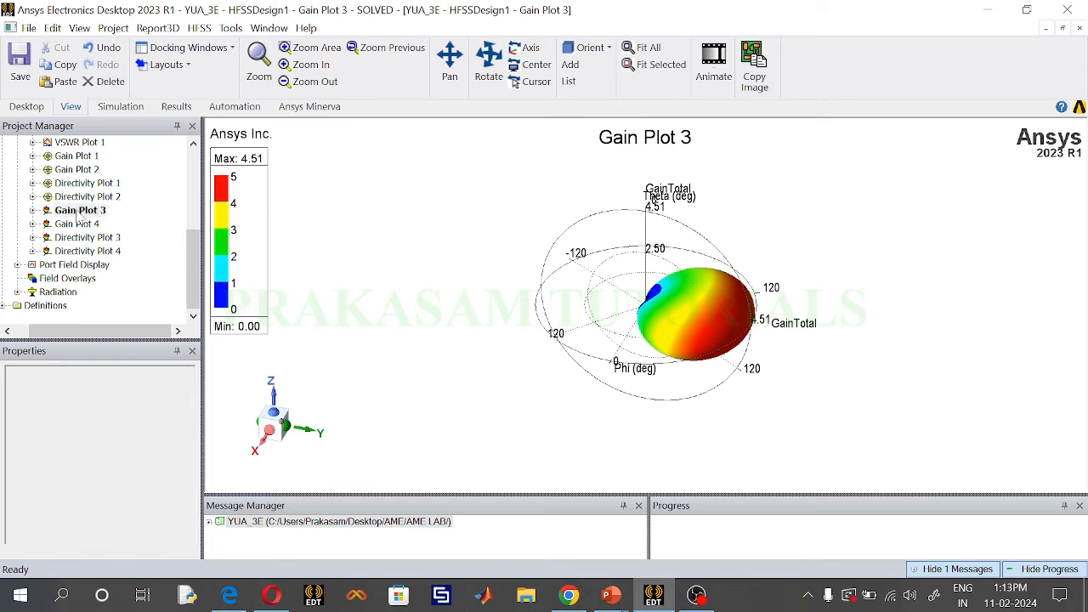
{"action": "left_click", "coordinate": [78, 210]}
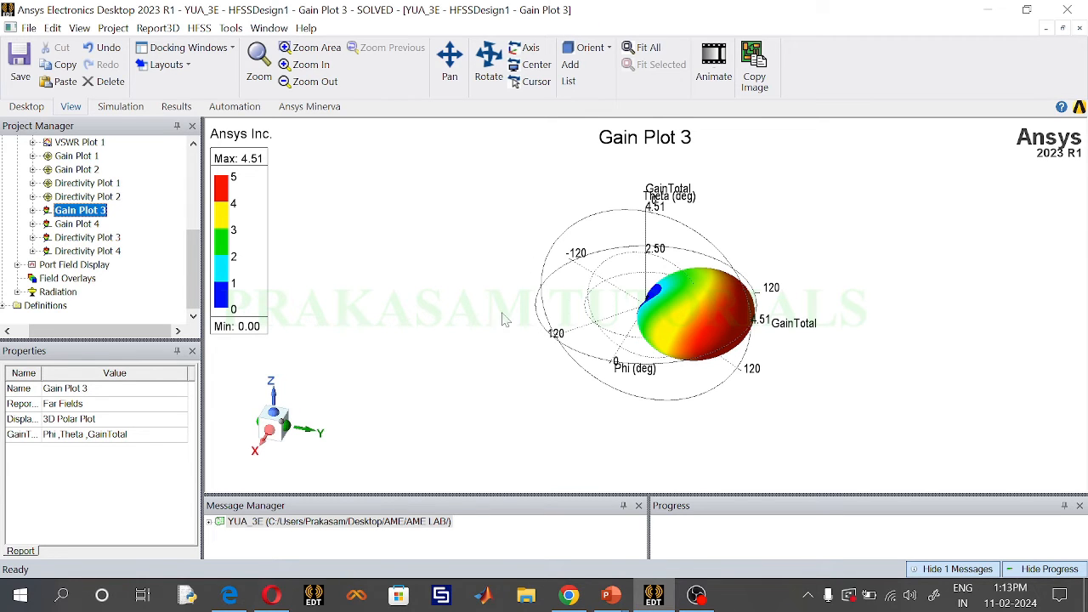
{"action": "double_click", "coordinate": [76, 224]}
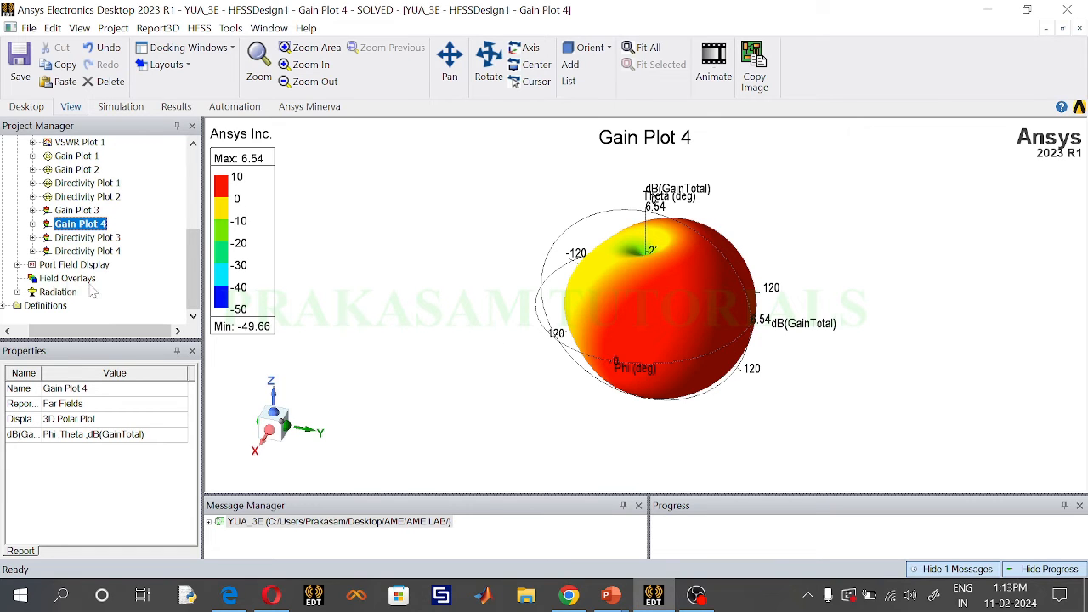
{"action": "double_click", "coordinate": [85, 238]}
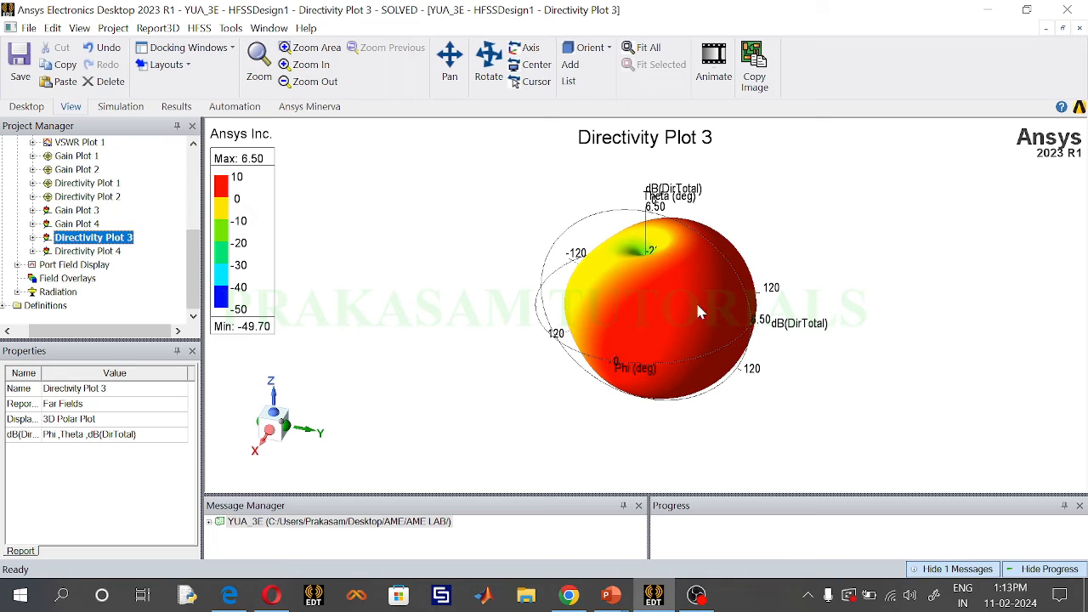
{"action": "double_click", "coordinate": [88, 251]}
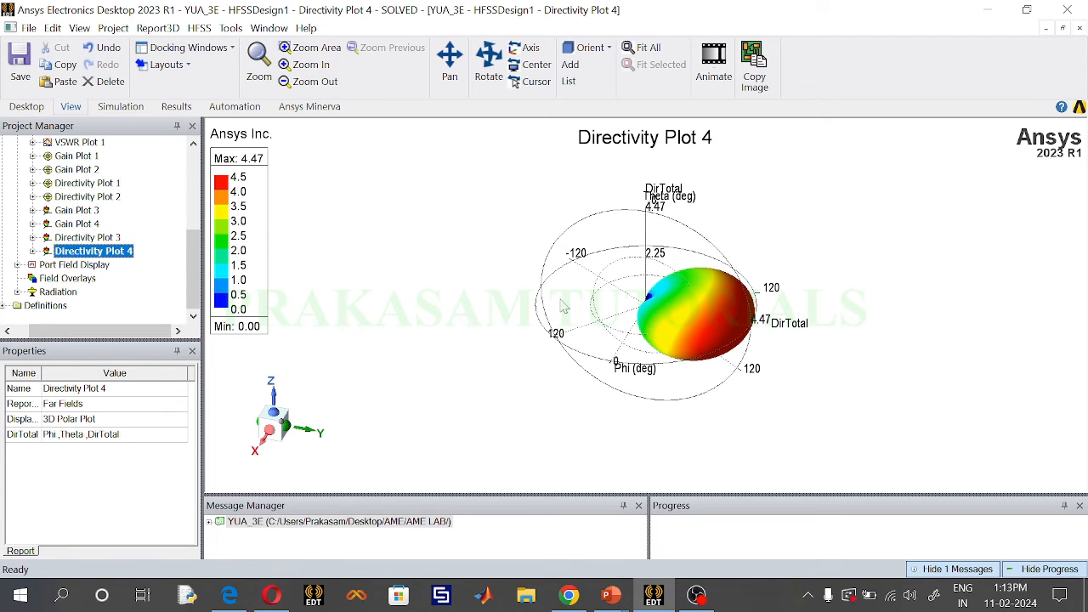
Save the project and return to the 3D model of HFSSDesign1.
{"action": "left_click", "coordinate": [19, 61]}
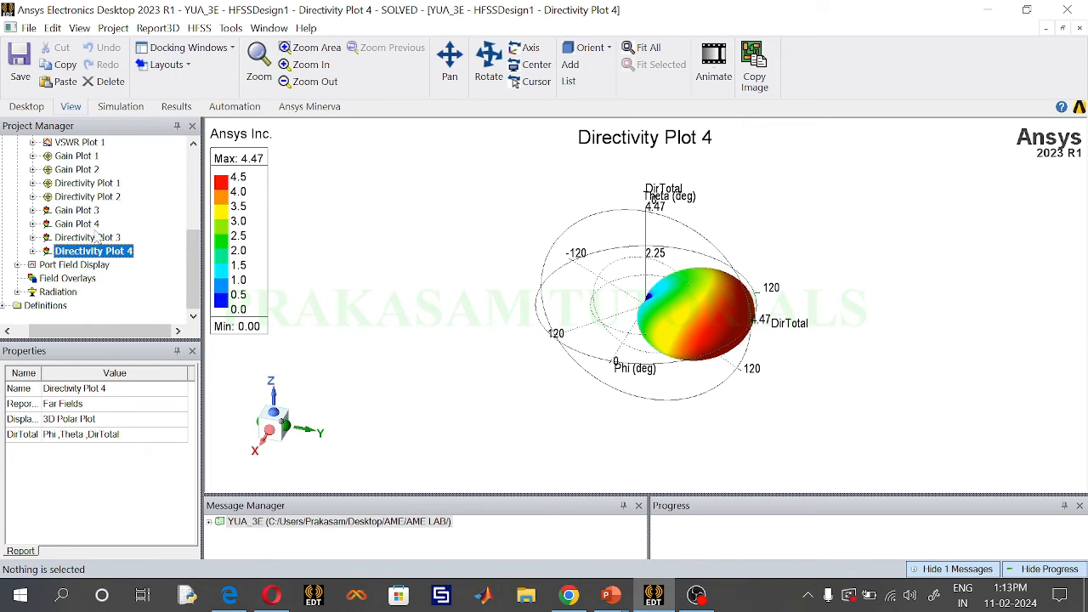
{"action": "scroll", "coordinate": [100, 283], "scroll_direction": "up", "scroll_amount": 3}
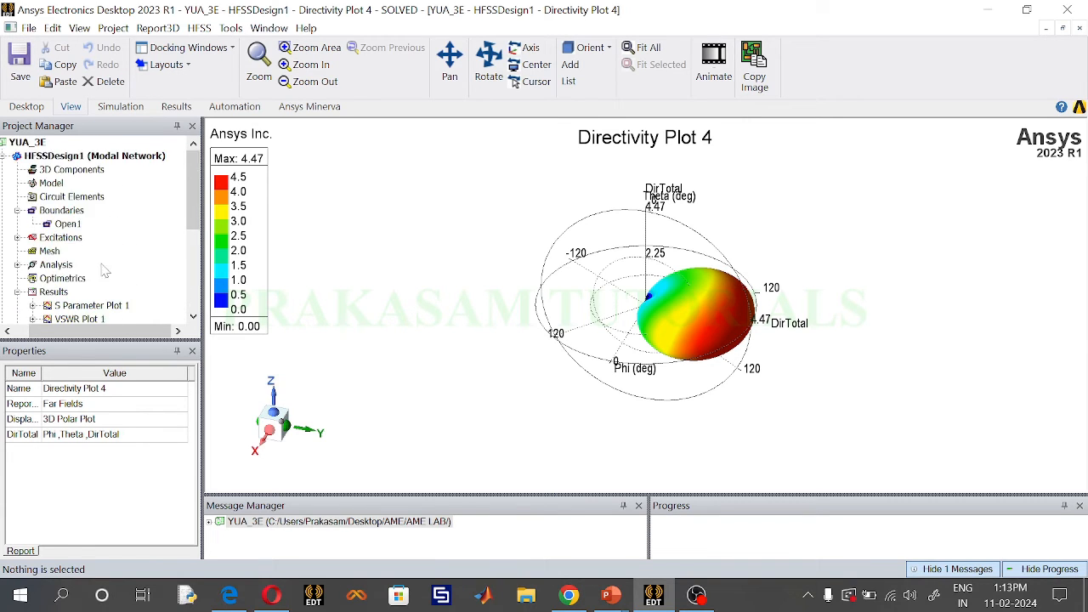
{"action": "double_click", "coordinate": [100, 156]}
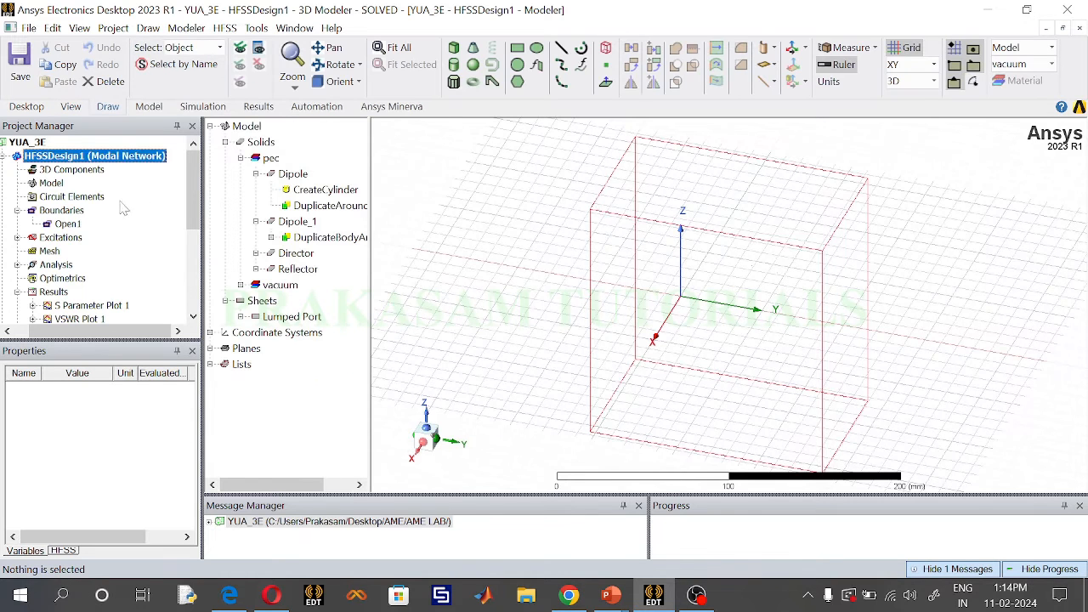
Overlay the radiation field of Directivity Plot 2 on the antenna model and close the overlay dialog.
{"action": "scroll", "coordinate": [114, 210], "scroll_direction": "down", "scroll_amount": 3}
{"action": "scroll", "coordinate": [114, 210], "scroll_direction": "down", "scroll_amount": 3}
{"action": "left_click", "coordinate": [56, 280]}
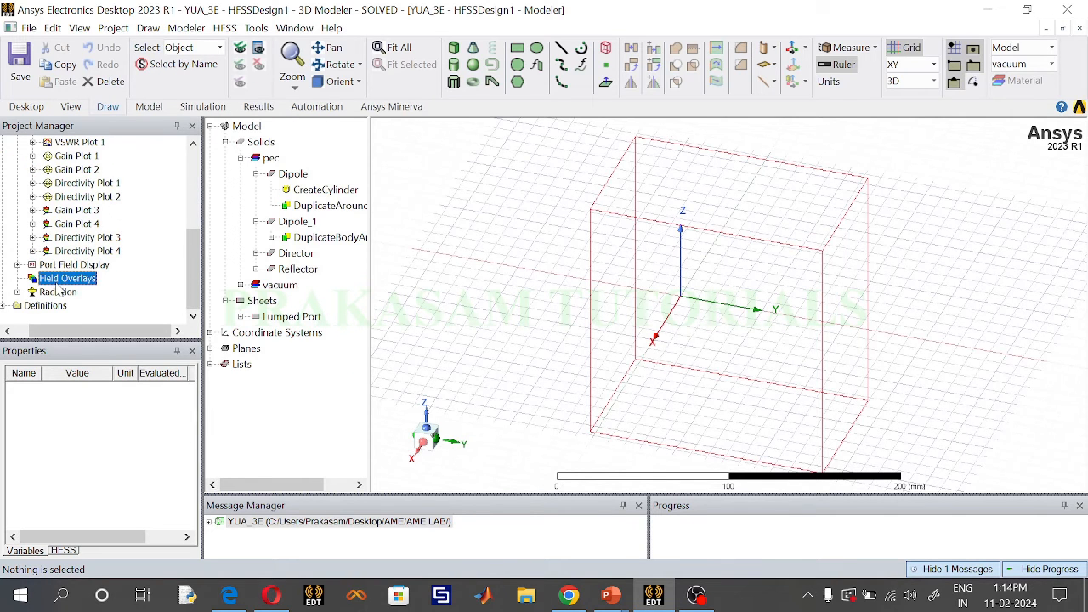
{"action": "right_click", "coordinate": [58, 288]}
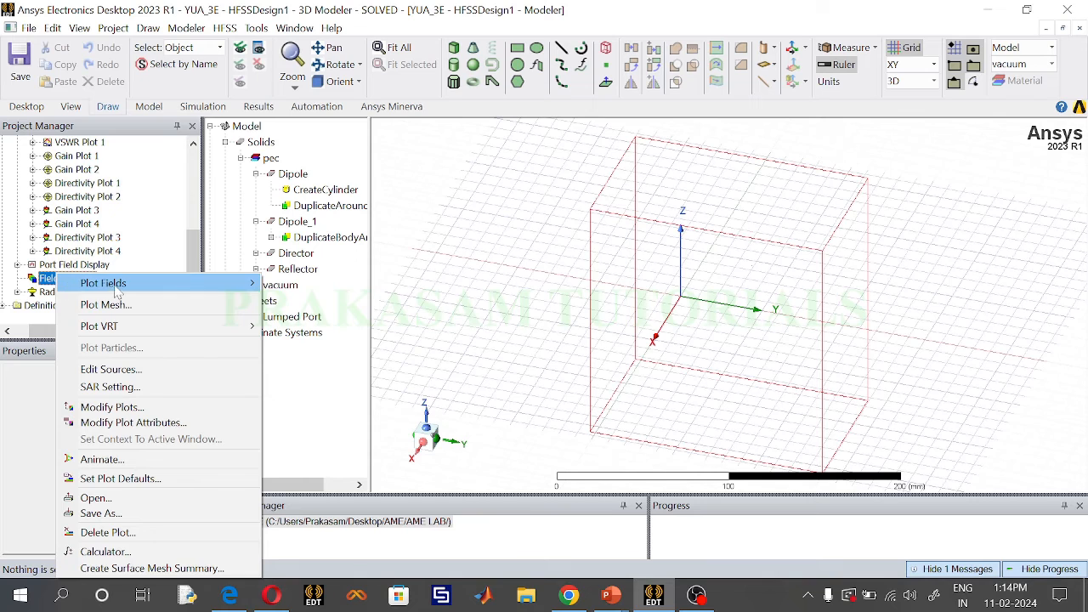
{"action": "mouse_move", "coordinate": [193, 289]}
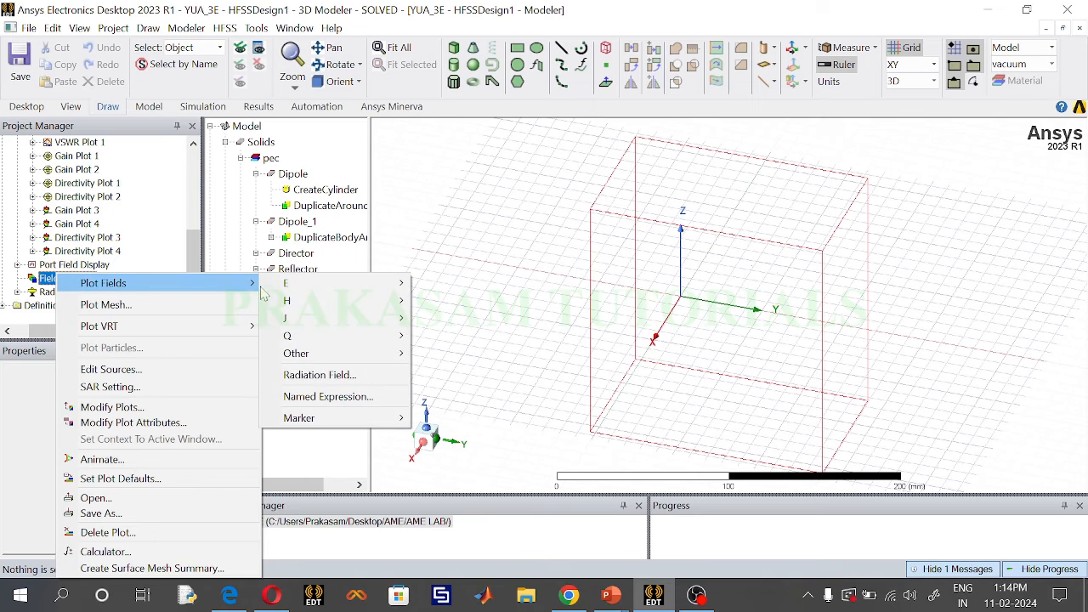
{"action": "left_click", "coordinate": [298, 380]}
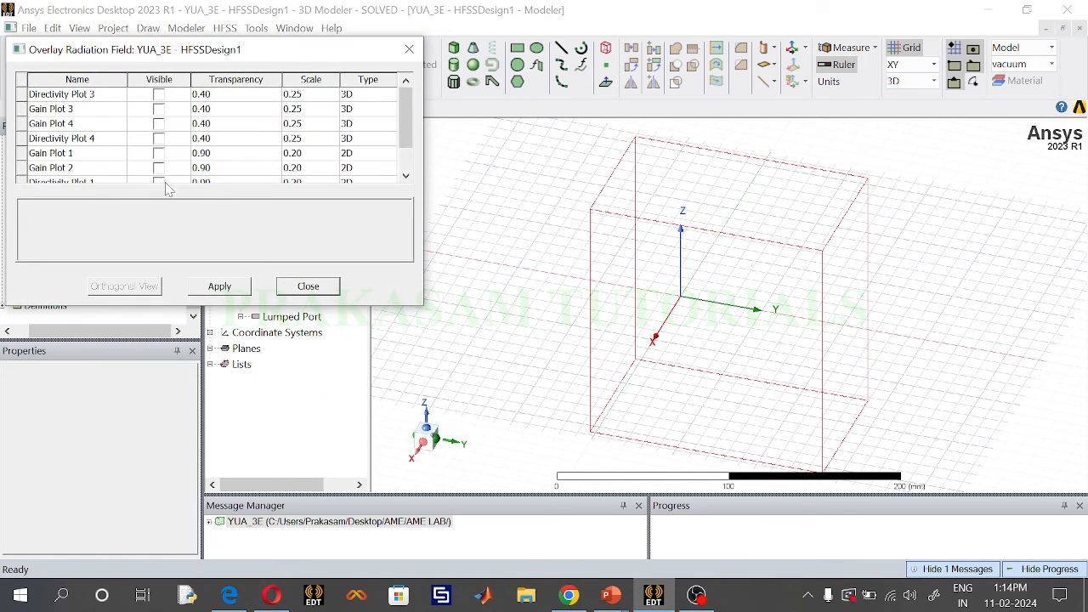
{"action": "scroll", "coordinate": [160, 170], "scroll_direction": "down", "scroll_amount": 1}
{"action": "left_click", "coordinate": [160, 168]}
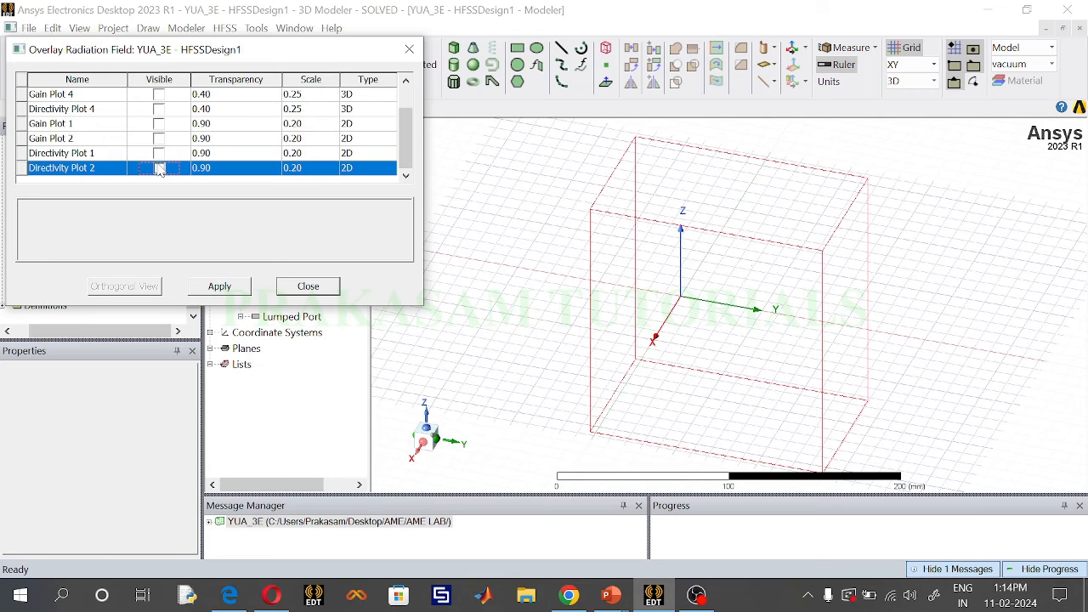
{"action": "left_click", "coordinate": [158, 154]}
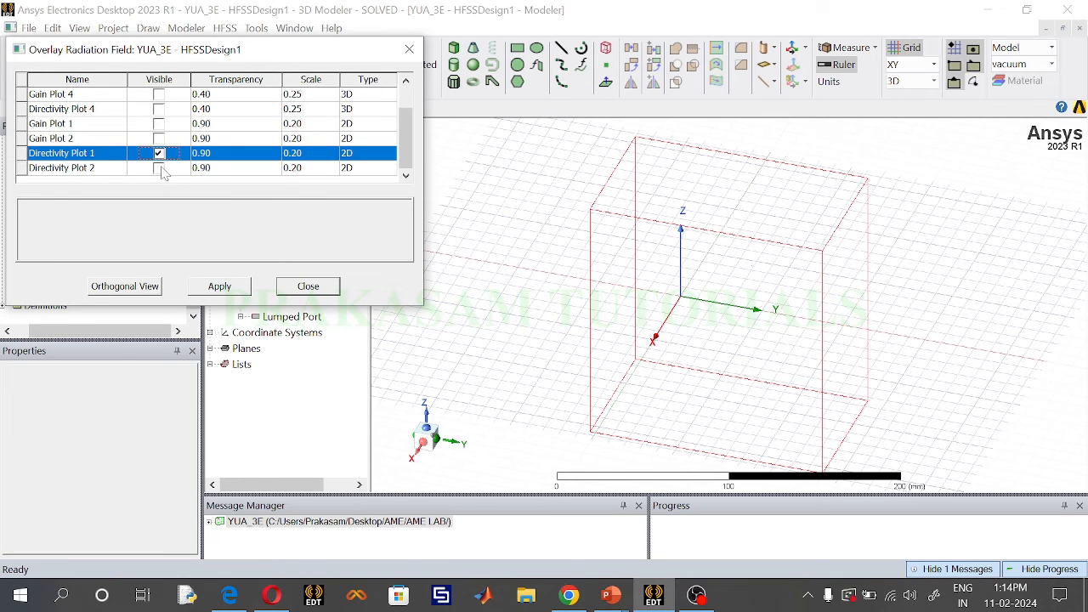
{"action": "left_click", "coordinate": [159, 168]}
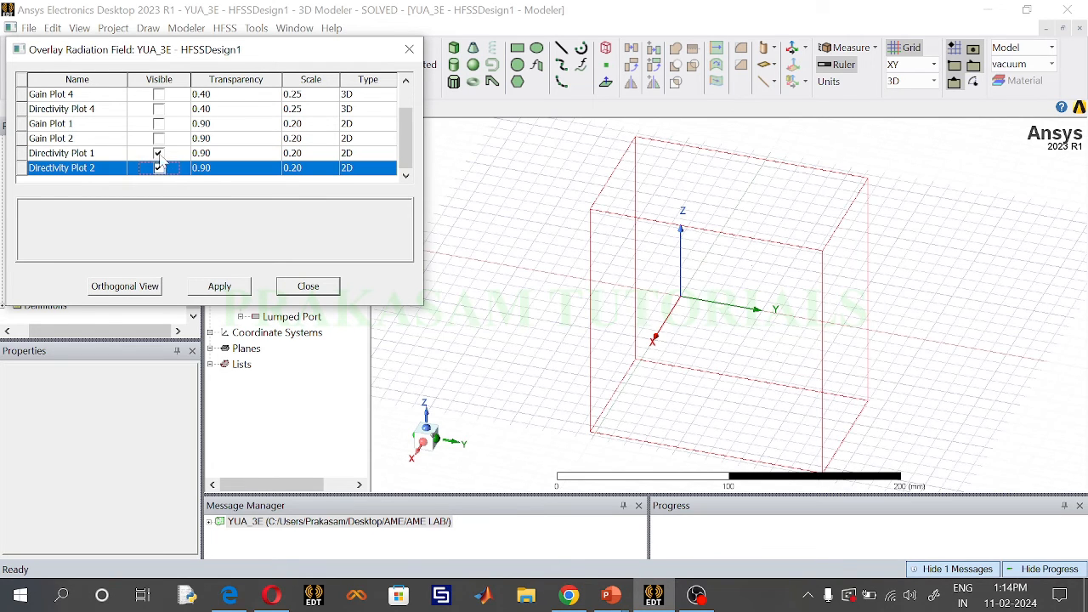
{"action": "left_click", "coordinate": [158, 154]}
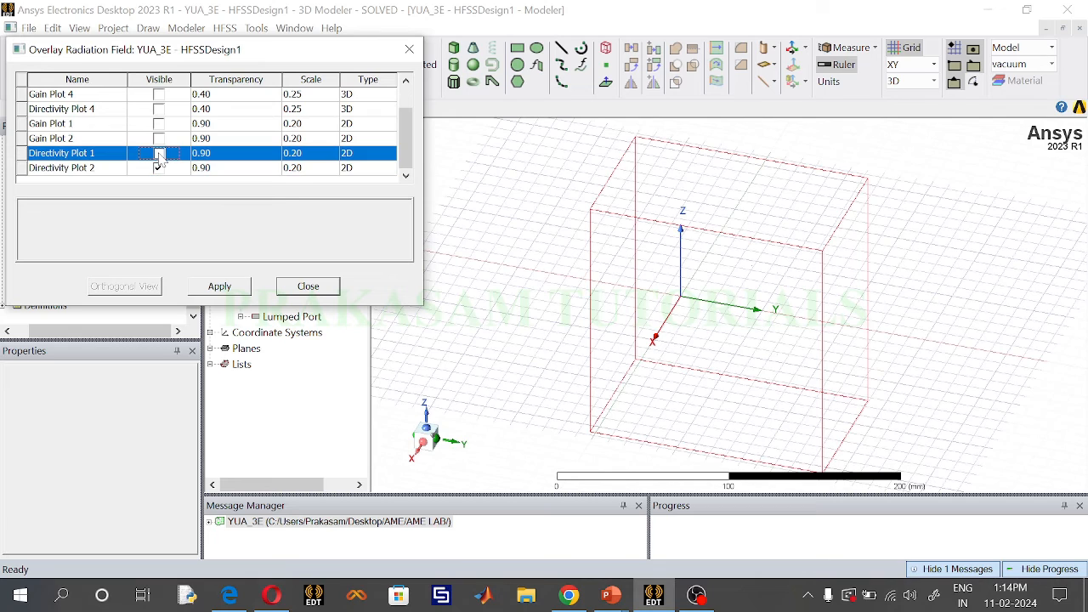
{"action": "left_click", "coordinate": [224, 289]}
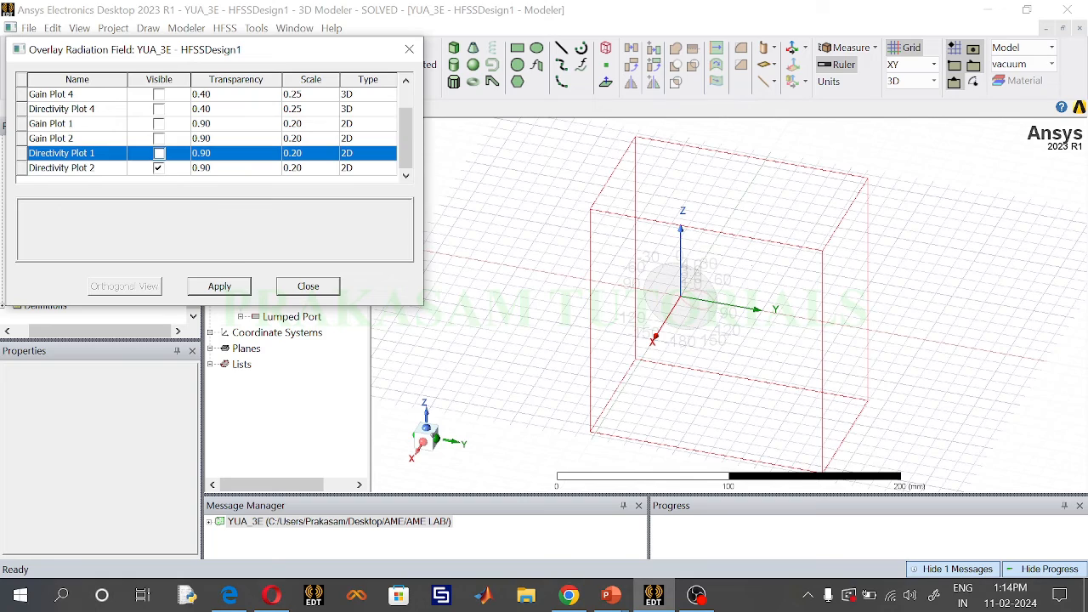
{"action": "left_click", "coordinate": [409, 51]}
Examine the overlaid 2D directivity pattern around the antenna up close.
{"action": "scroll", "coordinate": [690, 299], "scroll_direction": "up", "scroll_amount": 4}
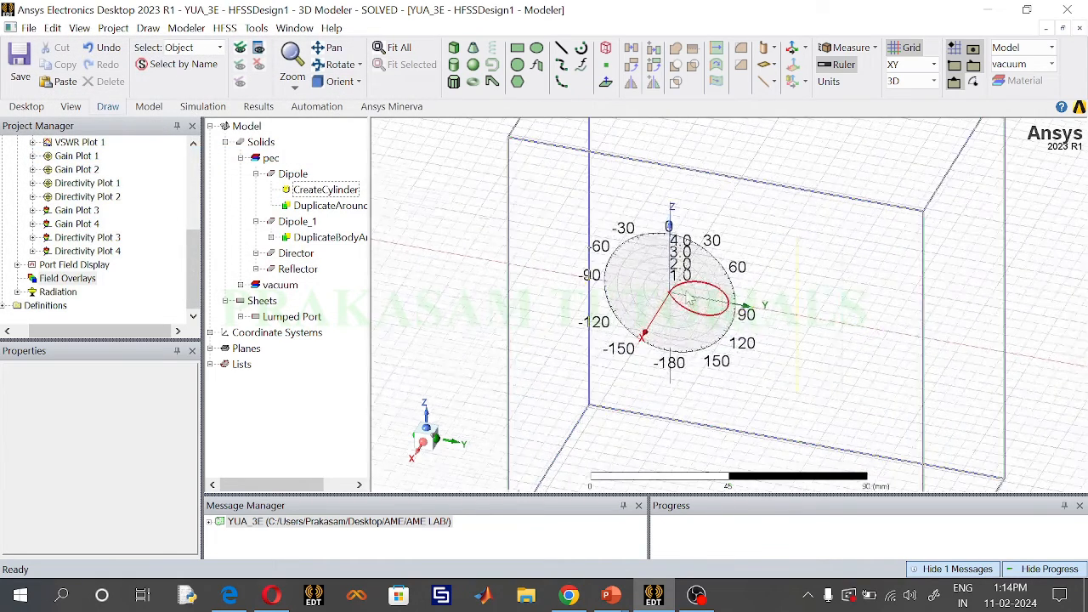
{"action": "scroll", "coordinate": [688, 299], "scroll_direction": "up", "scroll_amount": 5}
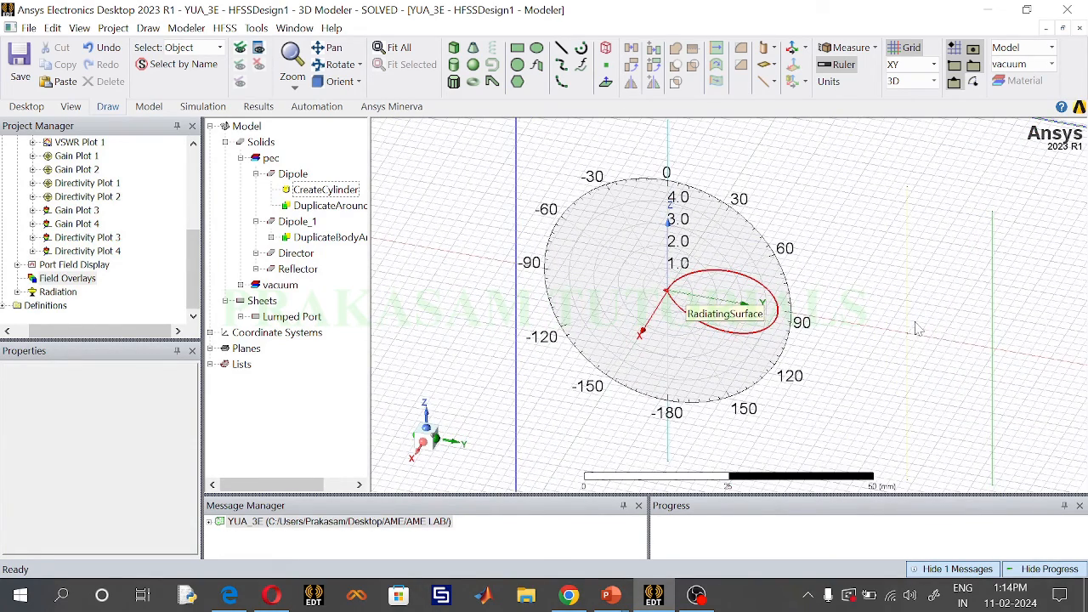
{"action": "scroll", "coordinate": [846, 316], "scroll_direction": "down", "scroll_amount": 1}
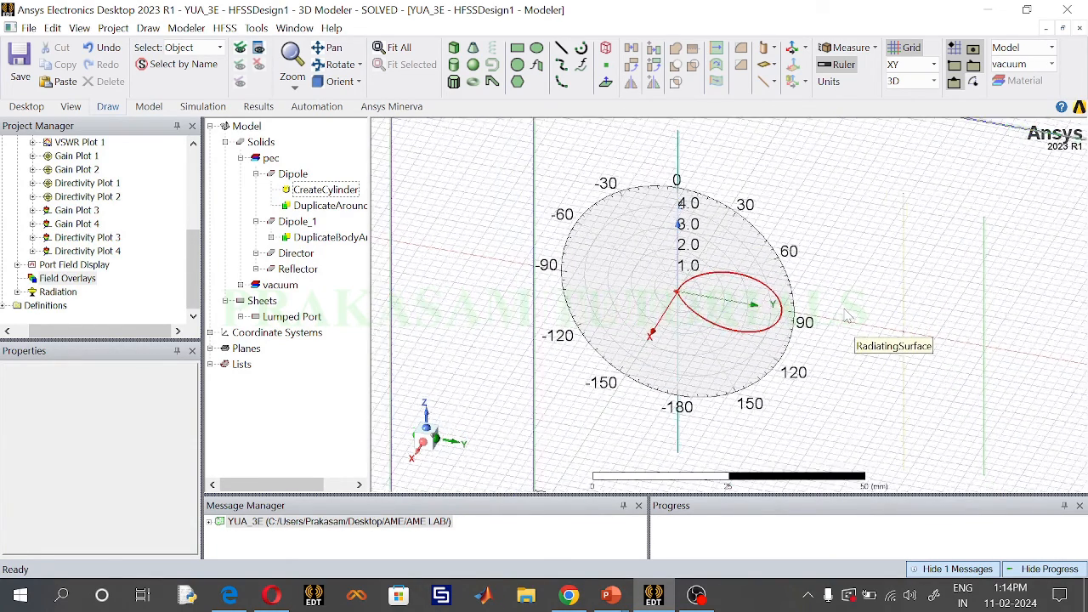
{"action": "scroll", "coordinate": [847, 316], "scroll_direction": "down", "scroll_amount": 4}
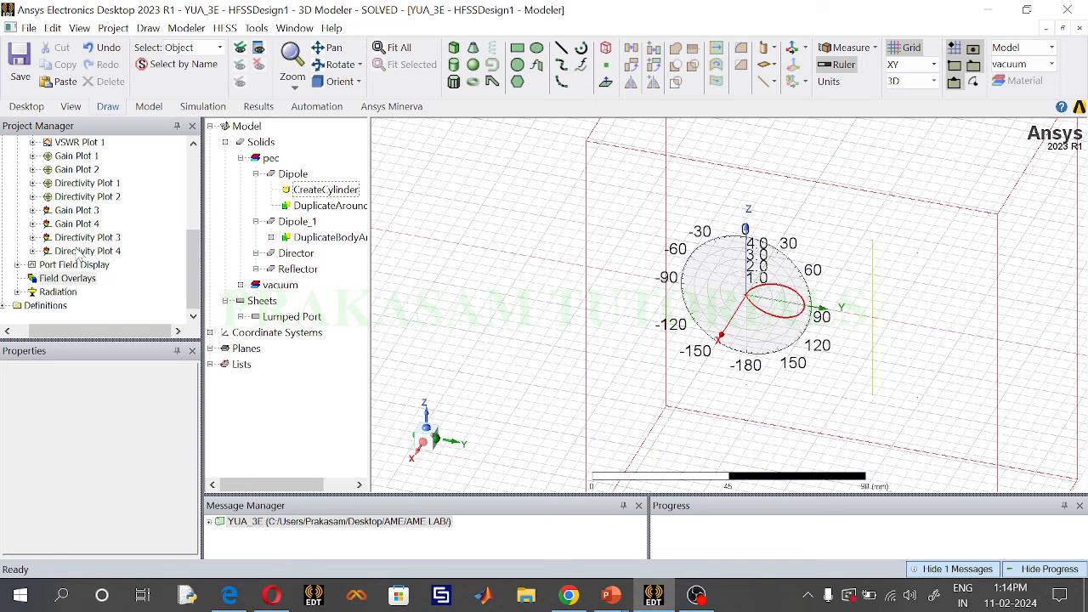
Replace the Directivity Plot 2 radiation field overlay on the model with Directivity Plot 1.
{"action": "left_click", "coordinate": [68, 279]}
{"action": "right_click", "coordinate": [68, 279]}
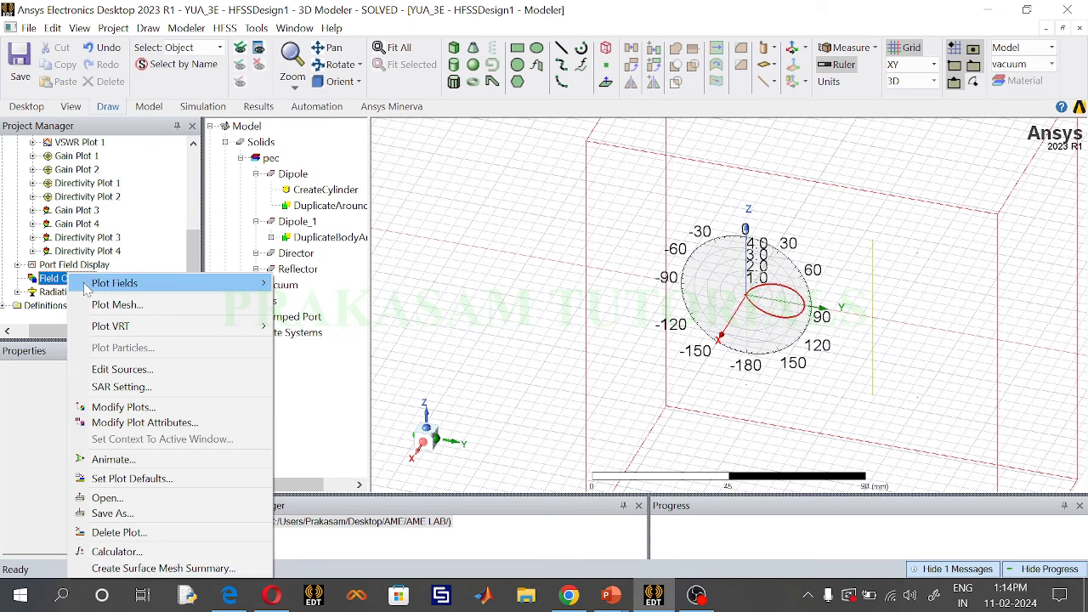
{"action": "mouse_move", "coordinate": [179, 283]}
{"action": "left_click", "coordinate": [331, 375]}
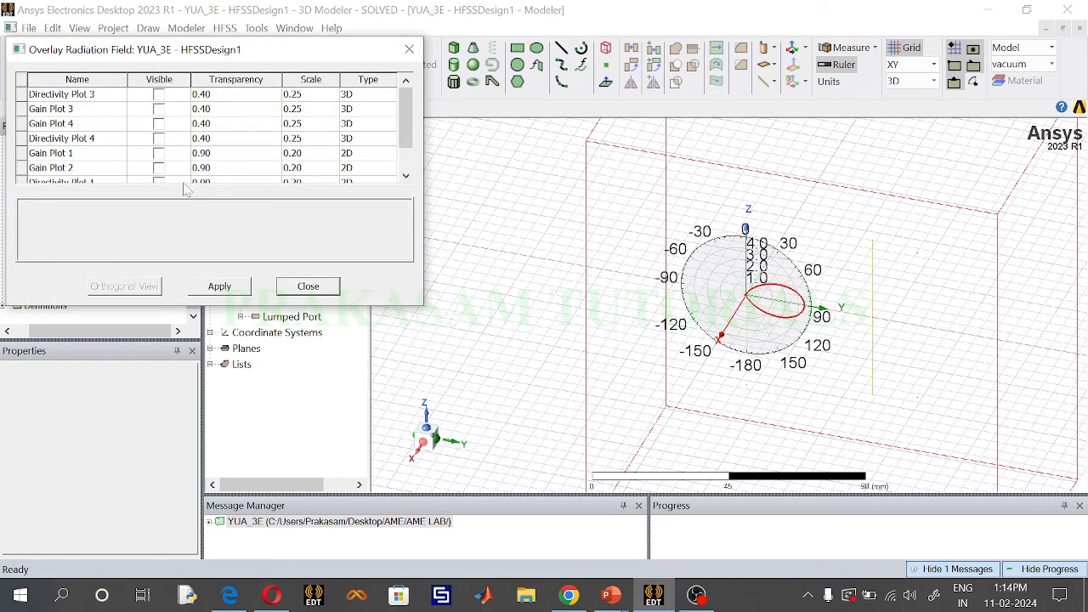
{"action": "scroll", "coordinate": [180, 176], "scroll_direction": "down", "scroll_amount": 1}
{"action": "left_click", "coordinate": [158, 168]}
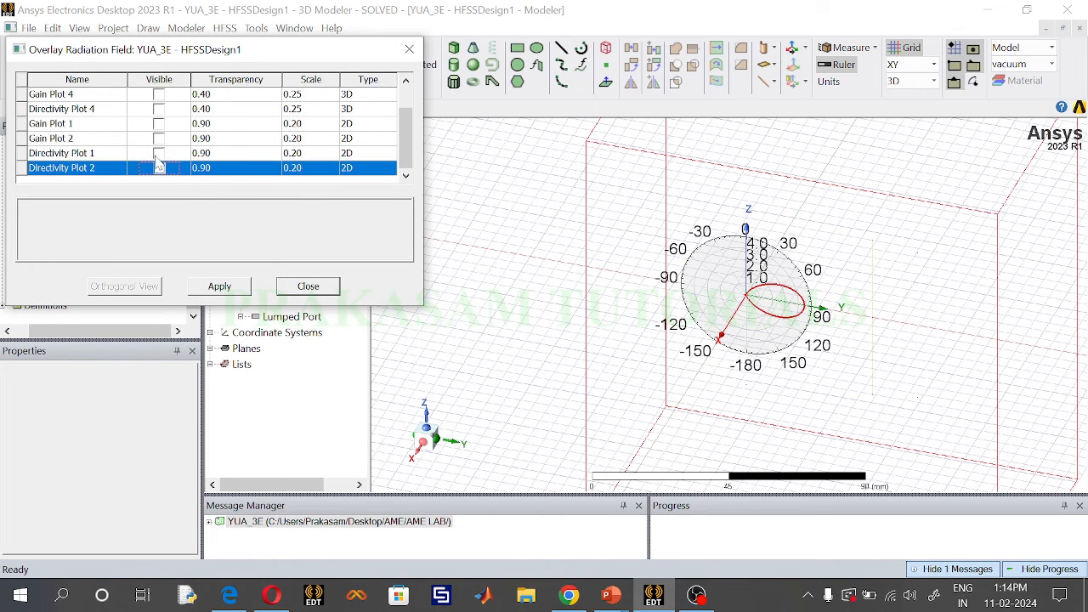
{"action": "left_click", "coordinate": [158, 153]}
{"action": "left_click", "coordinate": [227, 291]}
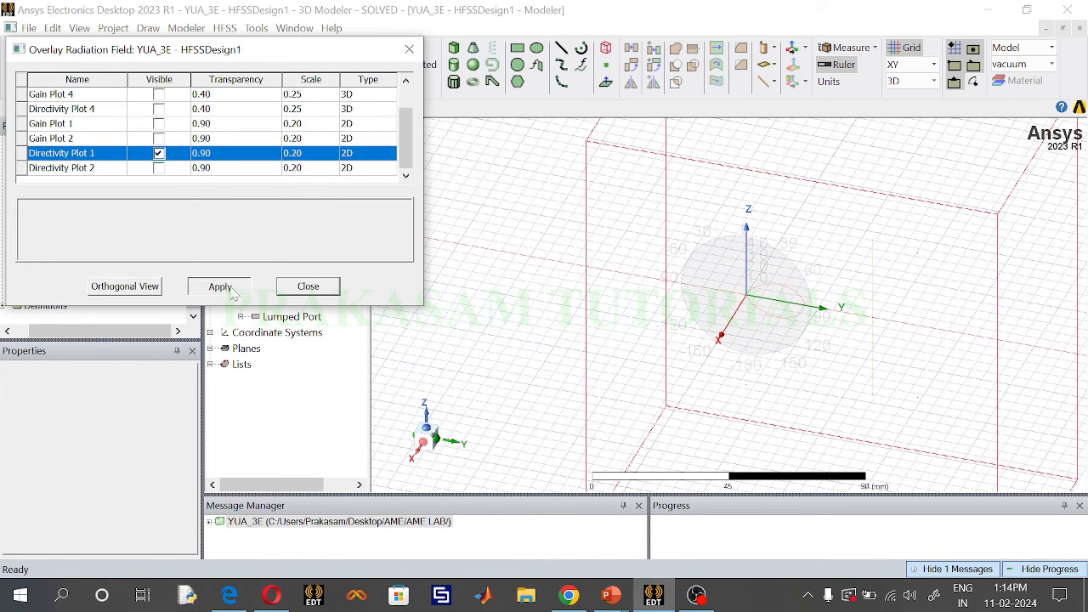
Switch the radiation field overlay from Directivity Plot 1 to Gain Plot 2 and apply it.
{"action": "left_click", "coordinate": [159, 154]}
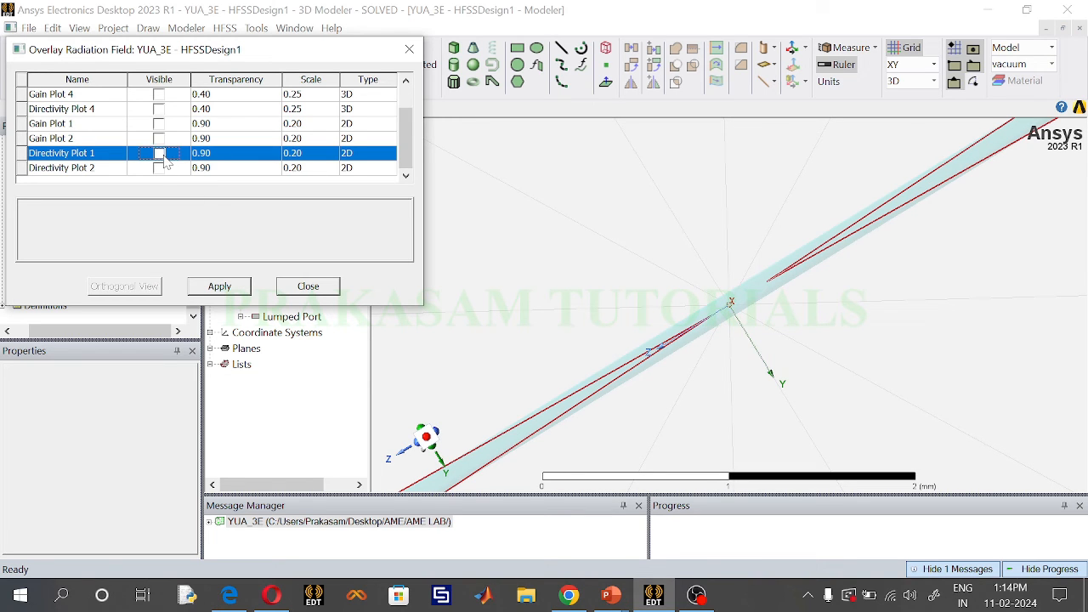
{"action": "left_click", "coordinate": [158, 139]}
{"action": "left_click", "coordinate": [219, 285]}
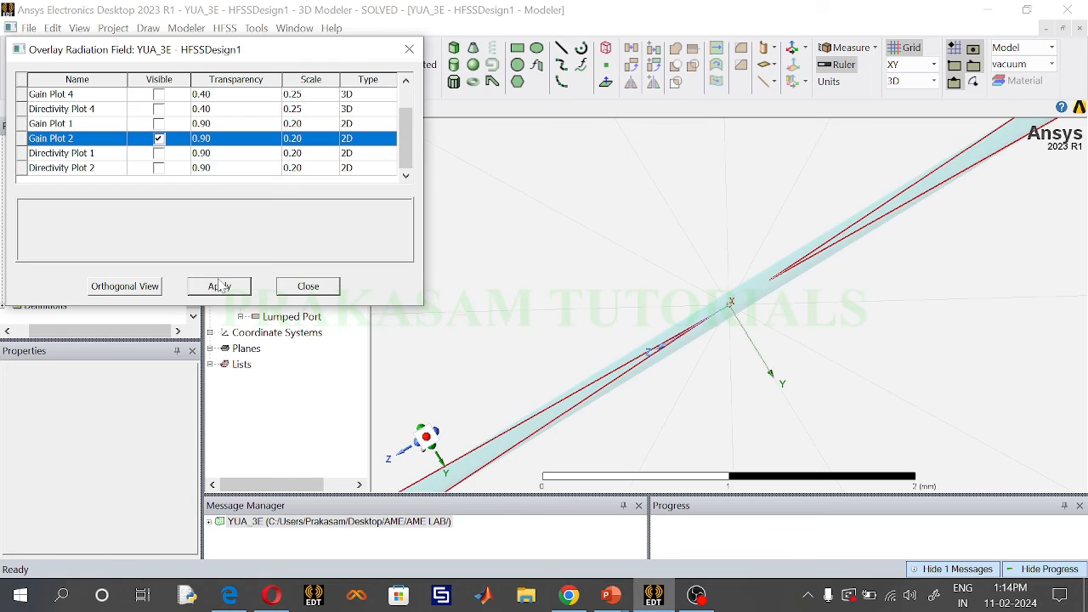
Replace the Gain Plot 2 radiation field overlay with the 3D Directivity Plot 3 and inspect the whole pattern on the antenna model.
{"action": "left_click", "coordinate": [159, 139]}
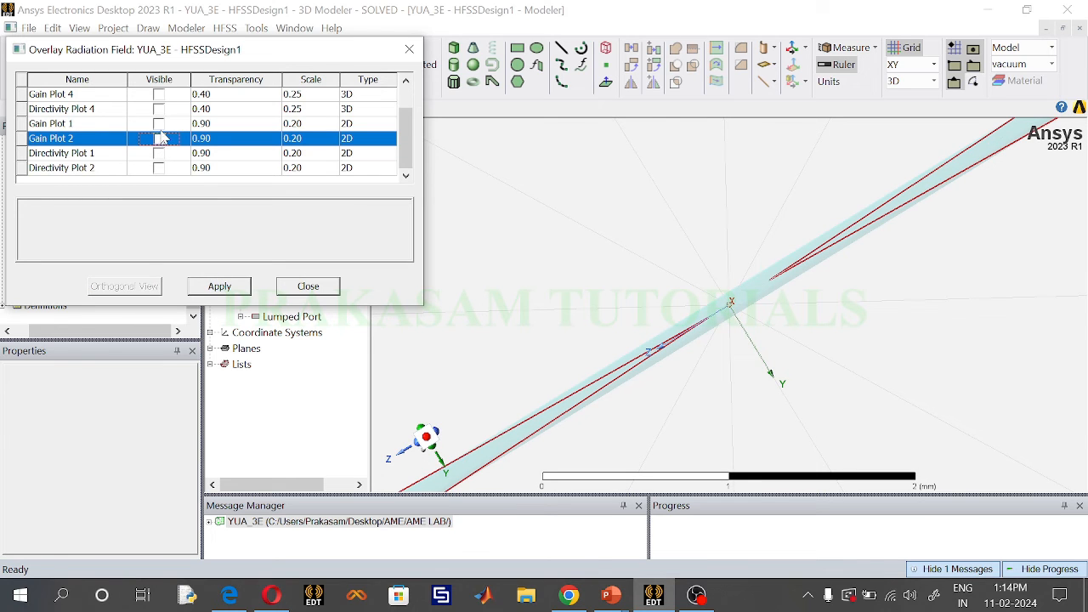
{"action": "left_click", "coordinate": [159, 124]}
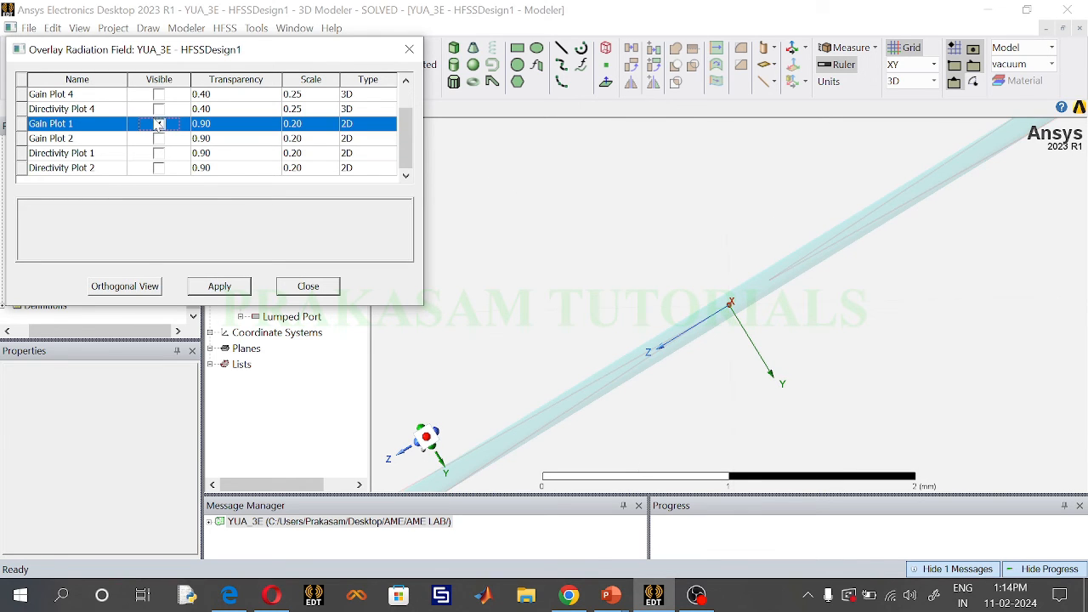
{"action": "left_click", "coordinate": [157, 124]}
{"action": "scroll", "coordinate": [159, 128], "scroll_direction": "up", "scroll_amount": 1}
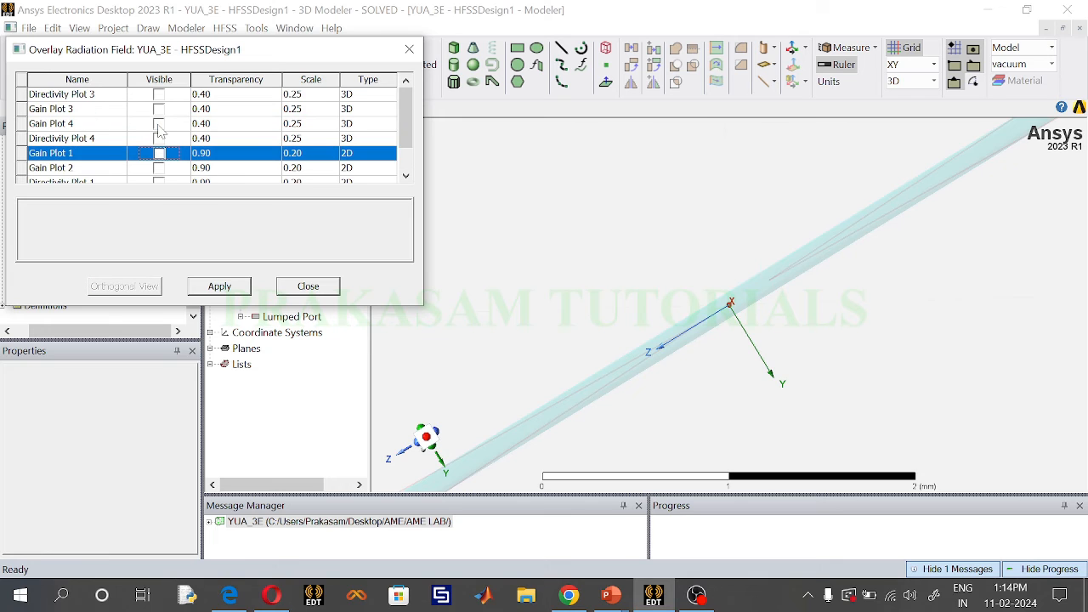
{"action": "left_click", "coordinate": [159, 95]}
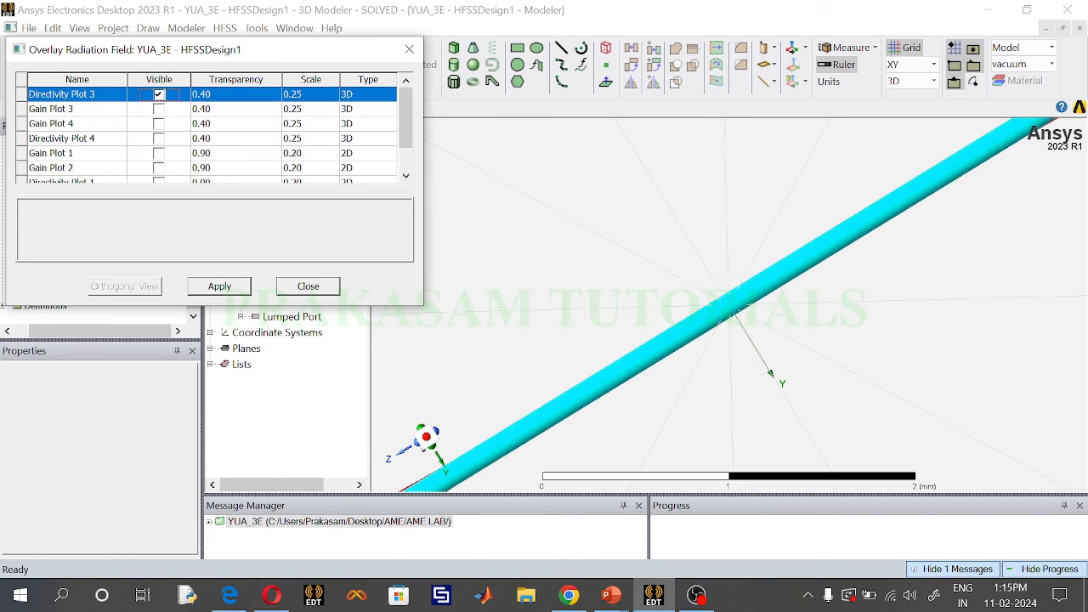
{"action": "left_click", "coordinate": [220, 287]}
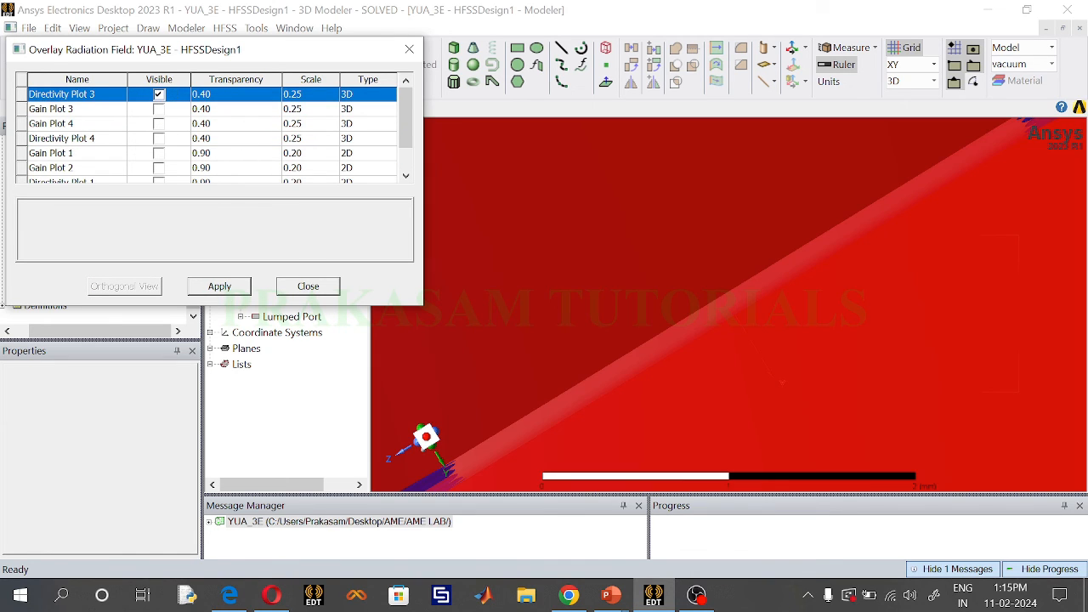
{"action": "left_click", "coordinate": [308, 287]}
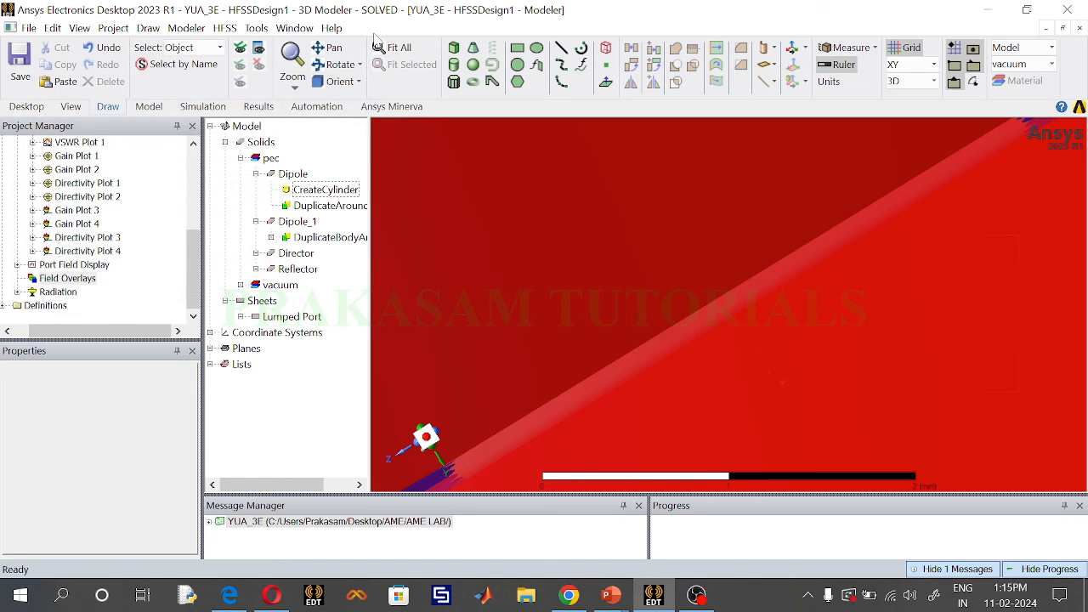
{"action": "left_click", "coordinate": [394, 51]}
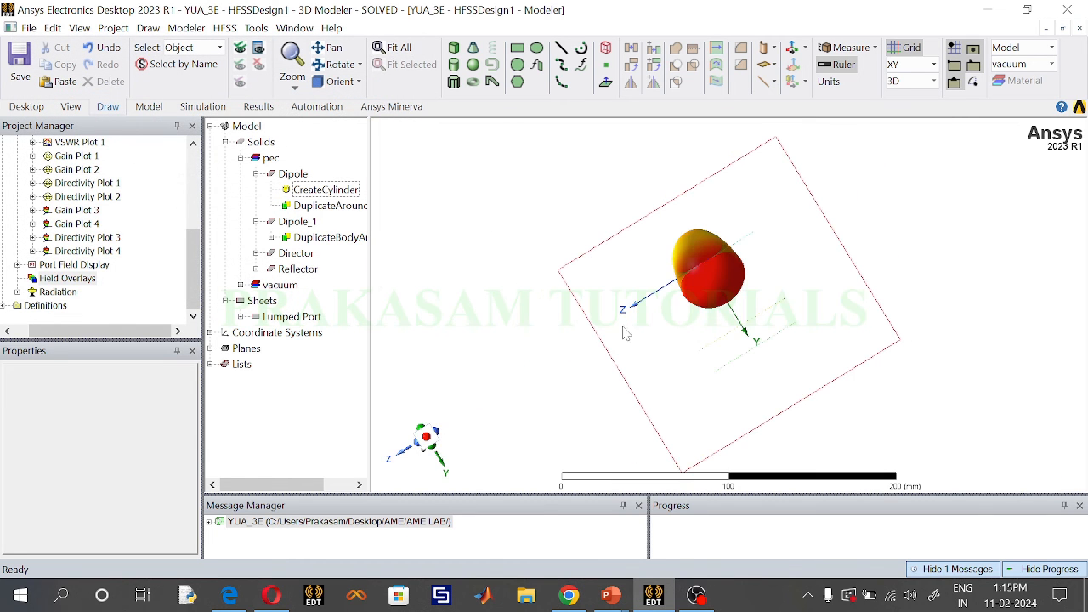
{"action": "left_click", "coordinate": [336, 83]}
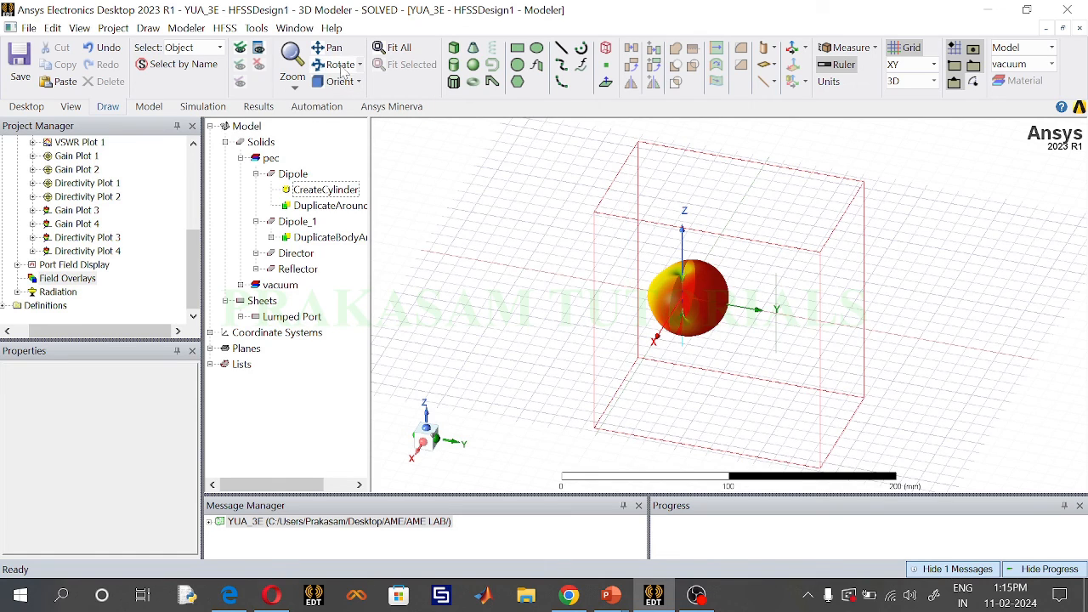
{"action": "left_click_drag", "start_coordinate": [661, 274], "coordinate": [692, 321]}
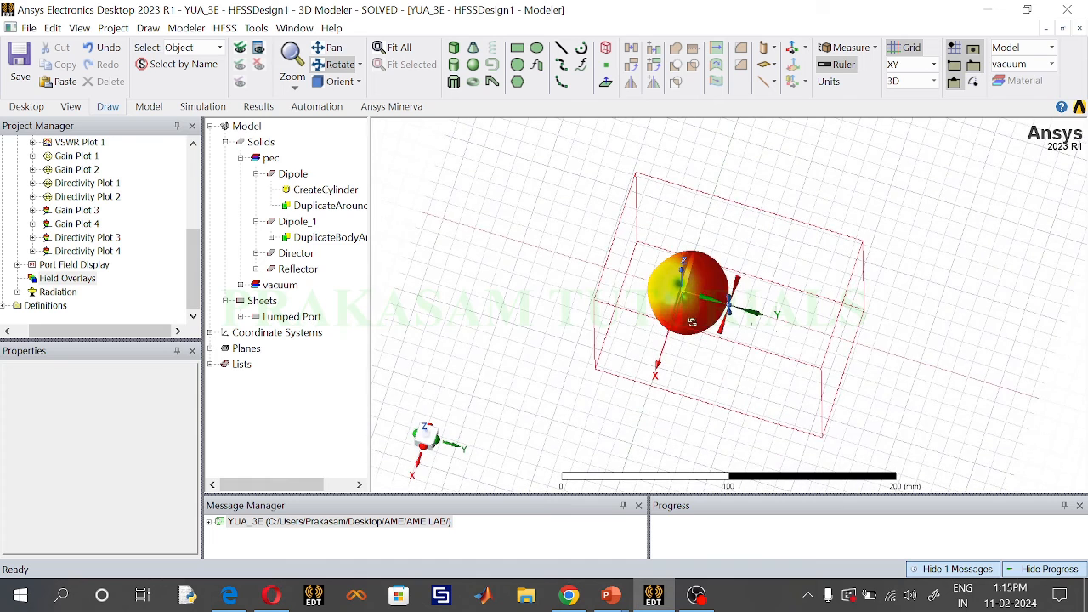
Switch the radiation field overlay from Directivity Plot 3 to the 3D Gain Plot 3 and inspect the gain pattern up close.
{"action": "right_click", "coordinate": [66, 283]}
{"action": "mouse_move", "coordinate": [146, 287]}
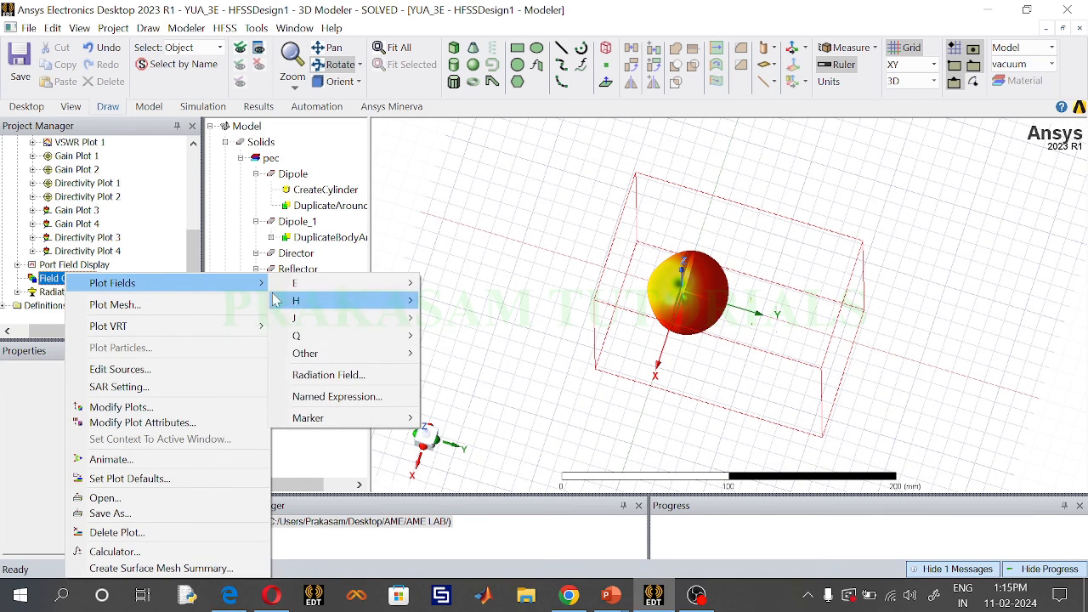
{"action": "left_click", "coordinate": [317, 376]}
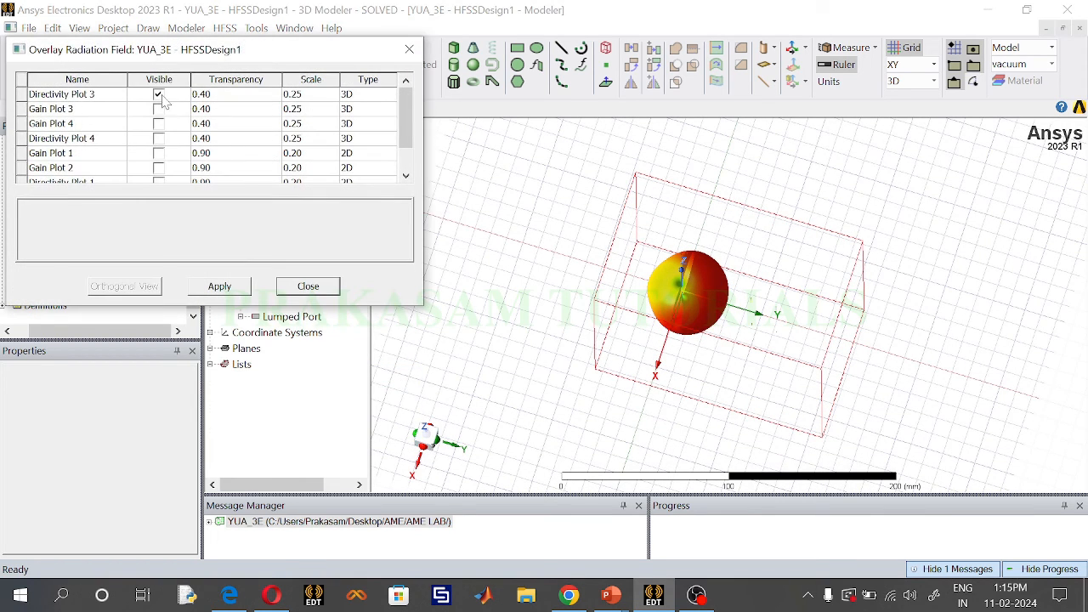
{"action": "left_click", "coordinate": [158, 95]}
{"action": "left_click", "coordinate": [159, 110]}
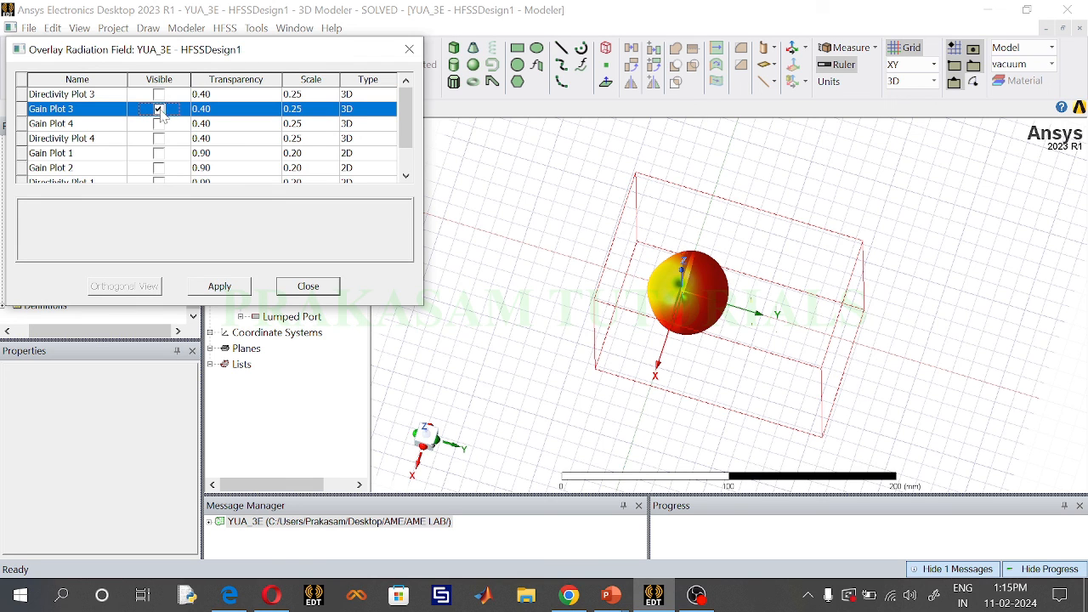
{"action": "left_click", "coordinate": [240, 294]}
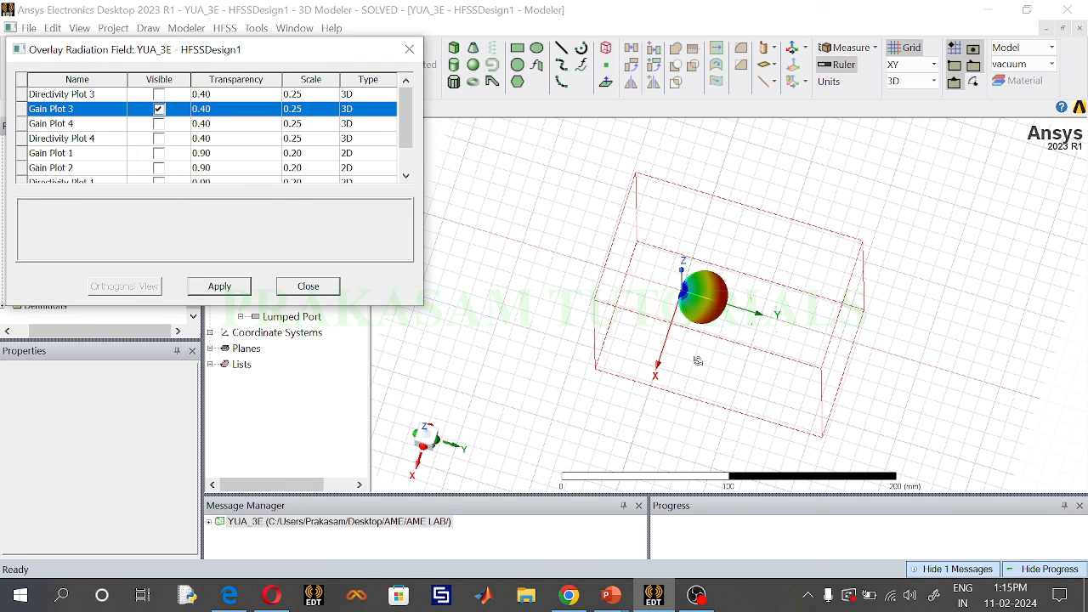
{"action": "left_click", "coordinate": [334, 285]}
{"action": "scroll", "coordinate": [696, 287], "scroll_direction": "up", "scroll_amount": 5}
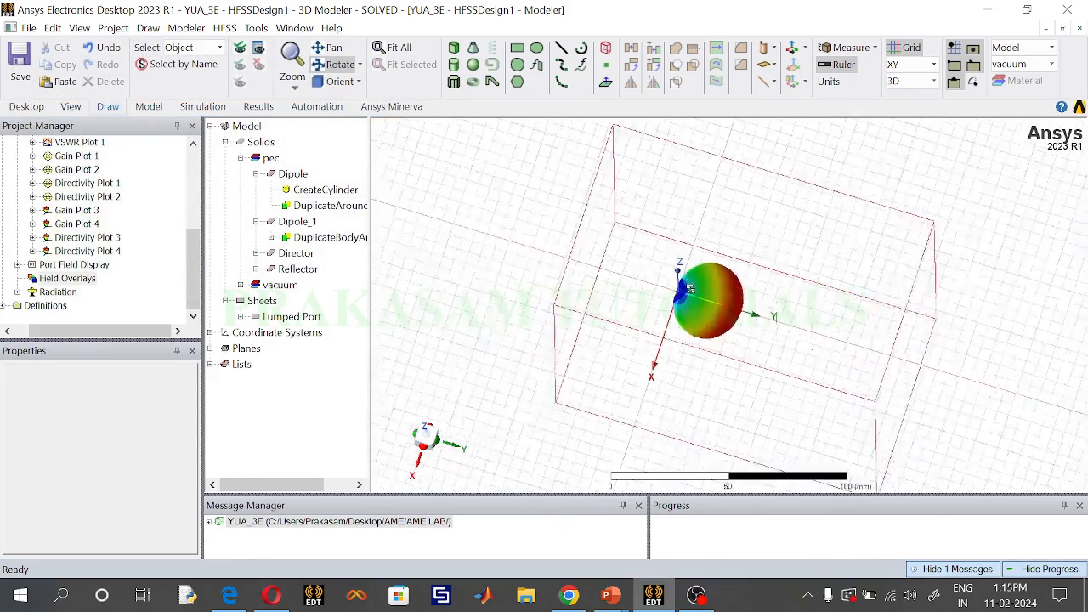
{"action": "scroll", "coordinate": [695, 288], "scroll_direction": "up", "scroll_amount": 4}
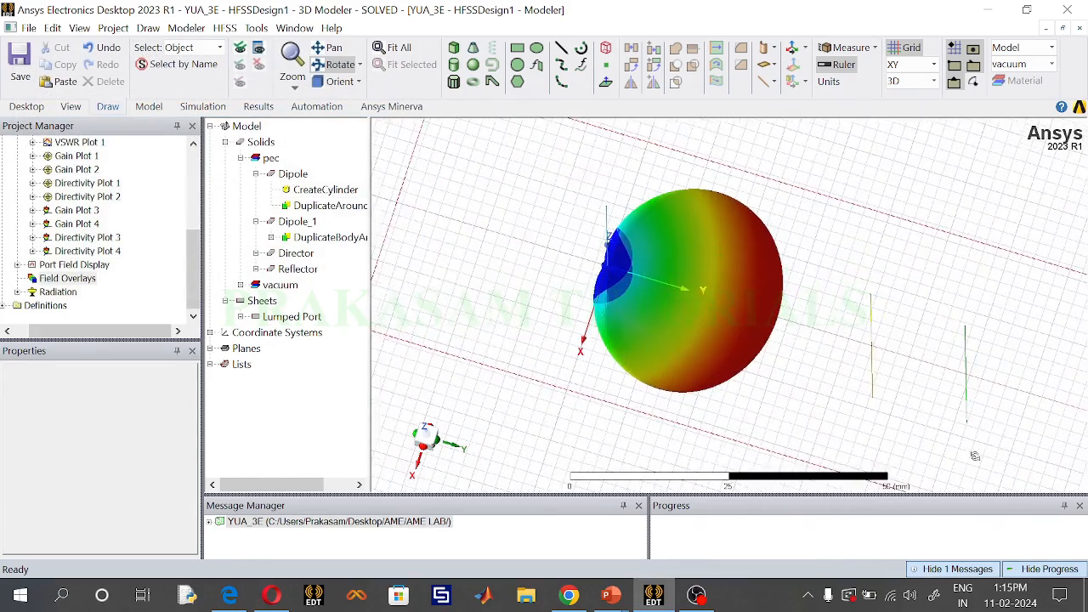
{"action": "scroll", "coordinate": [1007, 427], "scroll_direction": "up", "scroll_amount": 1}
{"action": "scroll", "coordinate": [1006, 425], "scroll_direction": "down", "scroll_amount": 1}
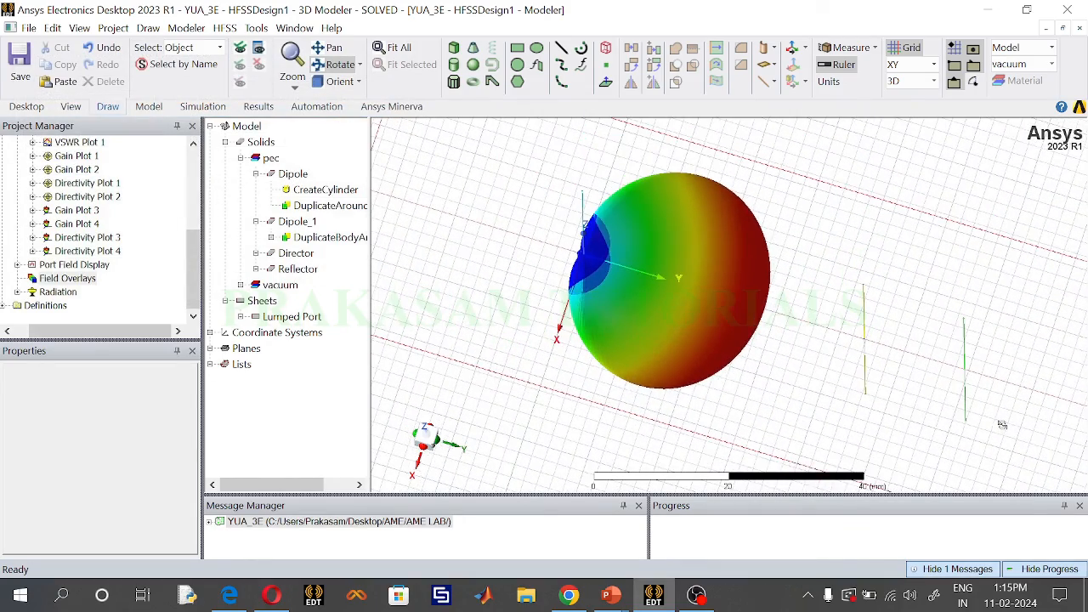